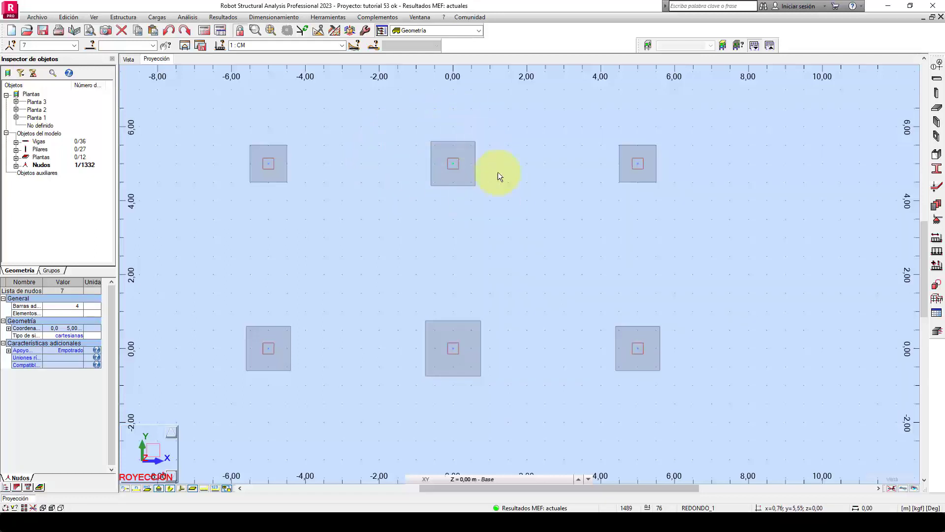
# Start the reinforced-concrete foundation design with manual combinations 4, 5 and 6, and open Cimentación7 under Planta 1
pyautogui.click(937, 334)
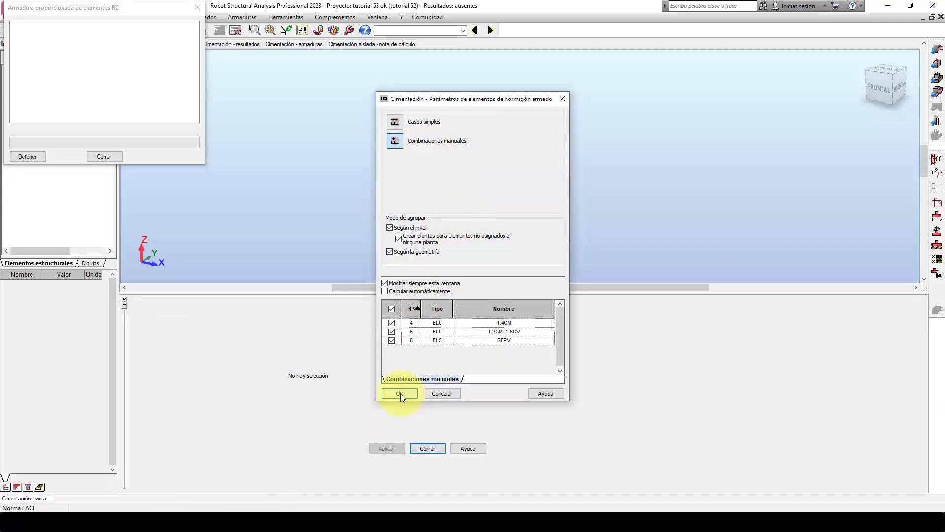
pyautogui.click(400, 394)
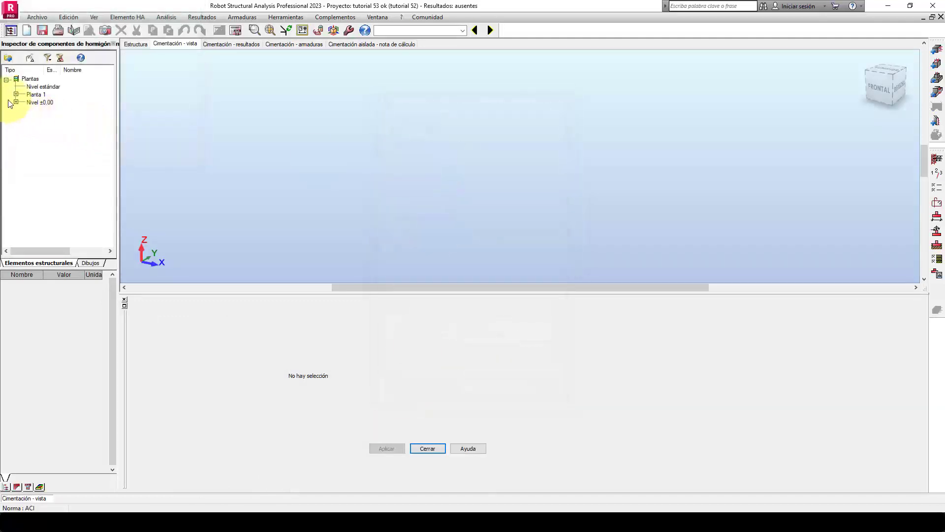
pyautogui.click(15, 94)
pyautogui.click(59, 126)
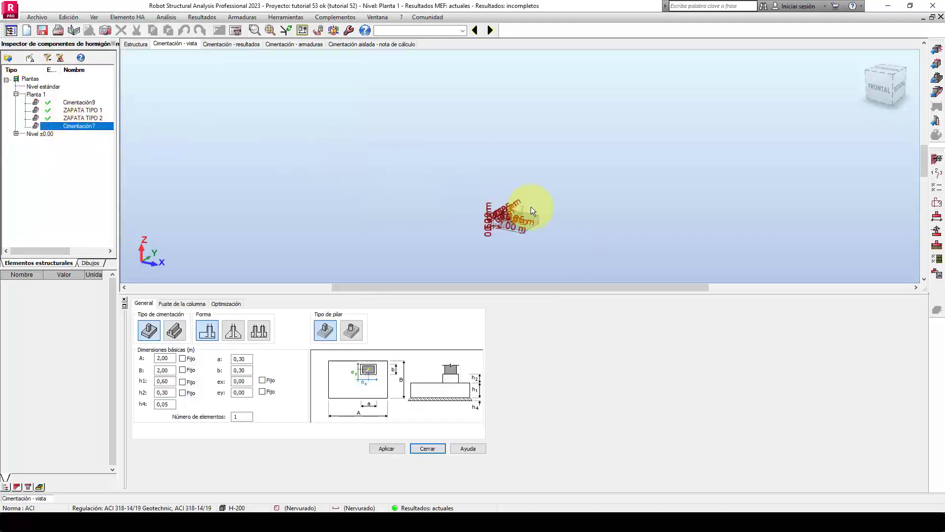
# Rename the Cimentación7 footing under Planta 1 as medianera
pyautogui.moveTo(530, 207); pyautogui.dragTo(339, 133, button='middle')
pyautogui.click(270, 32)
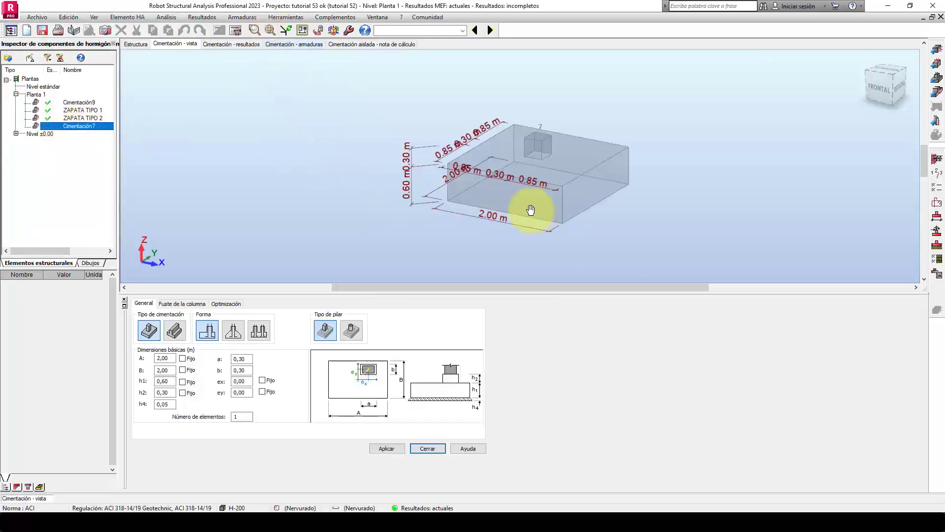
pyautogui.moveTo(531, 210); pyautogui.dragTo(401, 202, button='middle')
pyautogui.scroll(3, 413, 197)
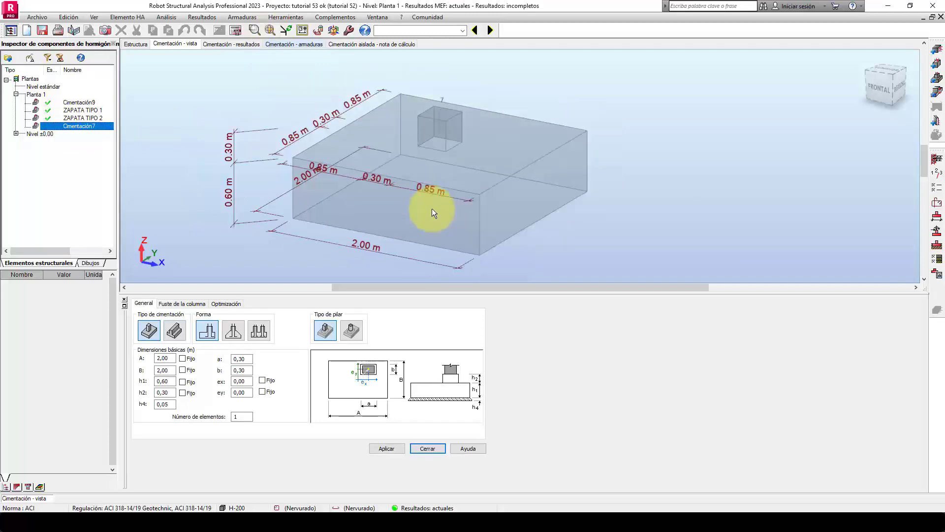
pyautogui.scroll(-2, 430, 210)
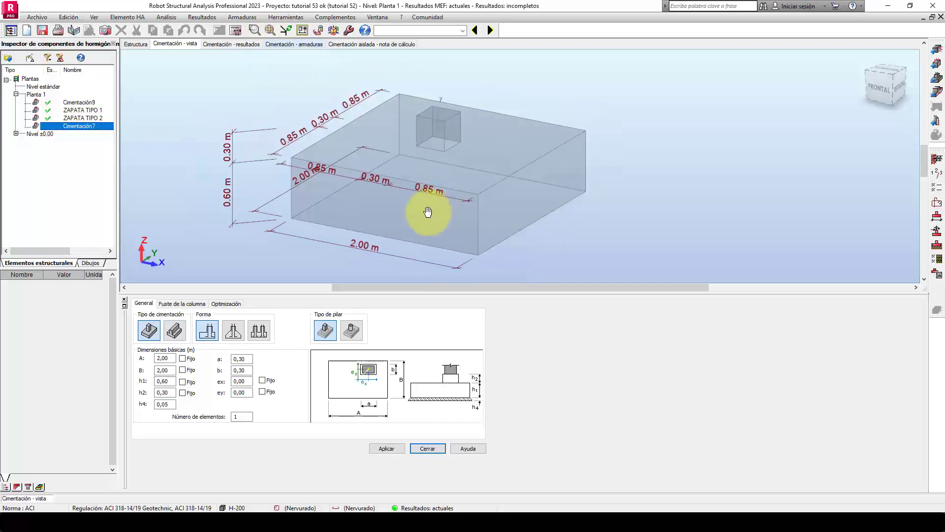
pyautogui.click(81, 126)
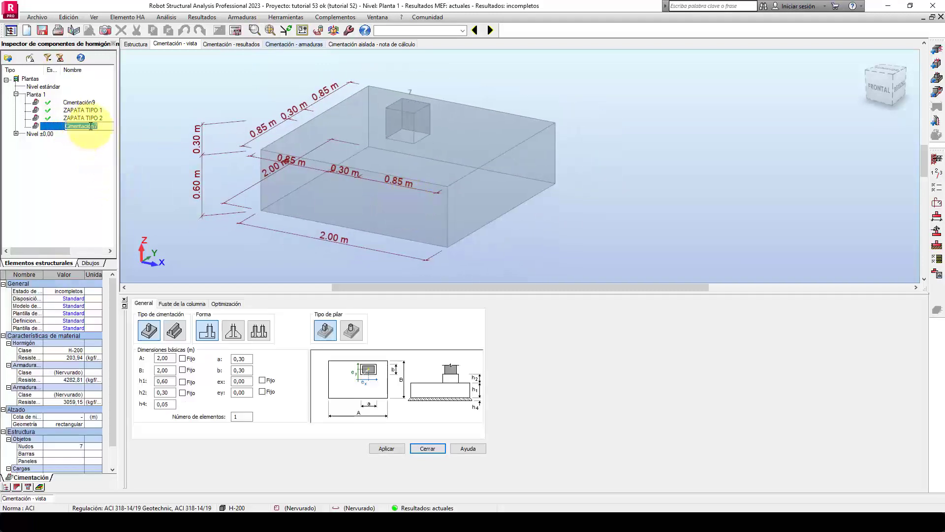
pyautogui.write('medianera')
pyautogui.press('Return')
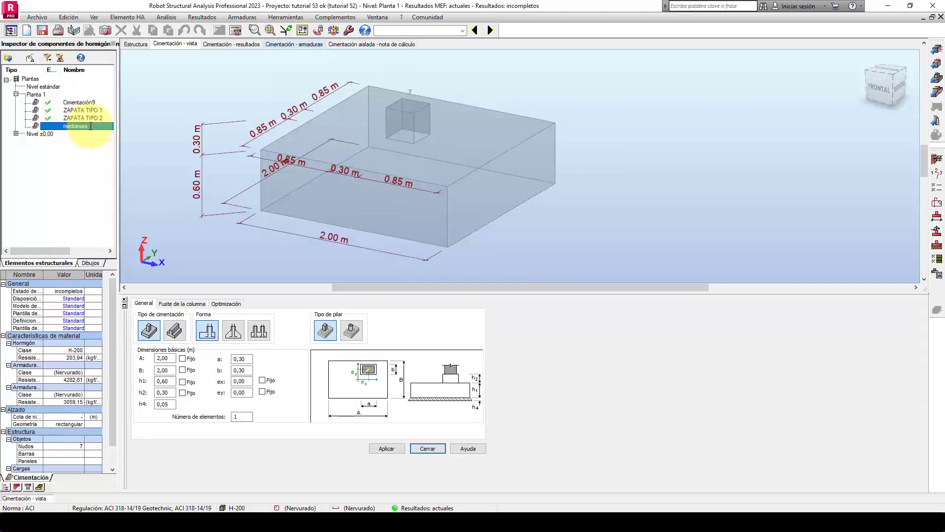
# Fix the medianera footing's height h1 at 0.40 m and its pedestal height h2 at 0 m
pyautogui.moveTo(489, 219); pyautogui.dragTo(507, 220, button='middle')
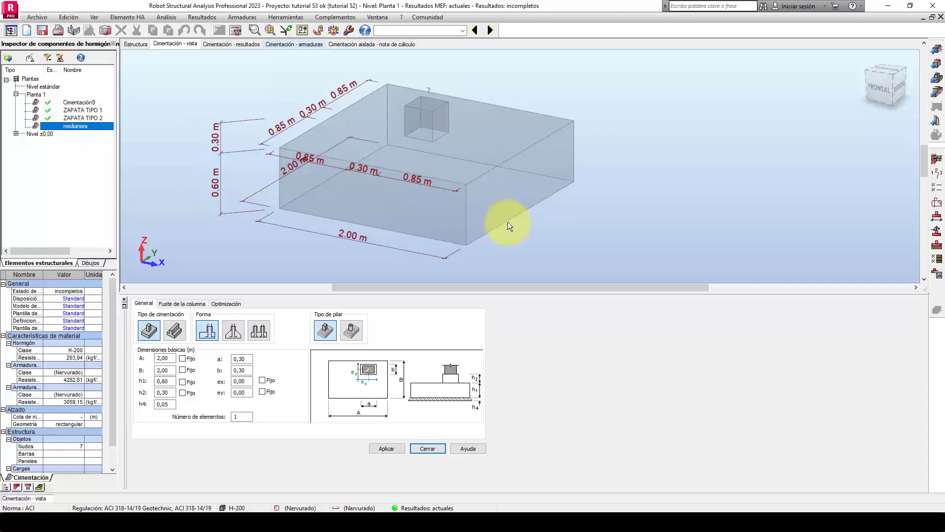
pyautogui.click(182, 382)
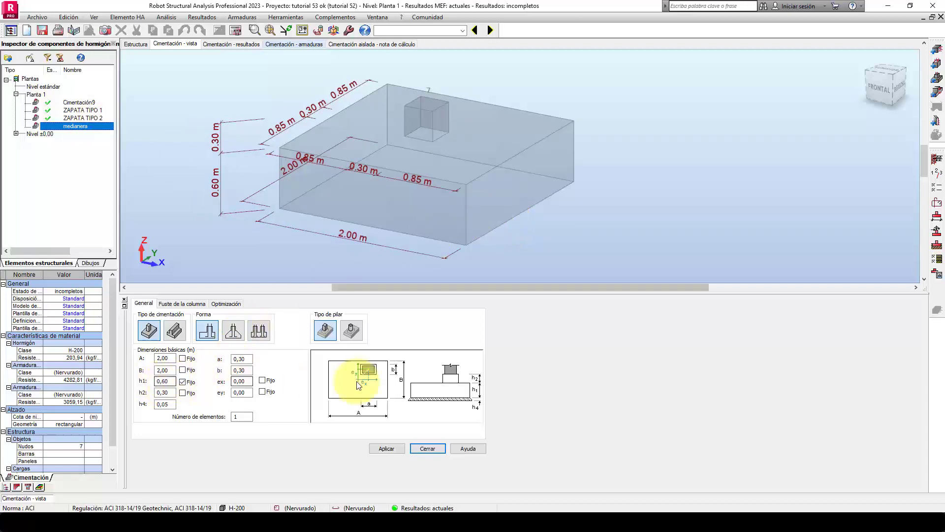
pyautogui.moveTo(169, 382); pyautogui.dragTo(142, 386)
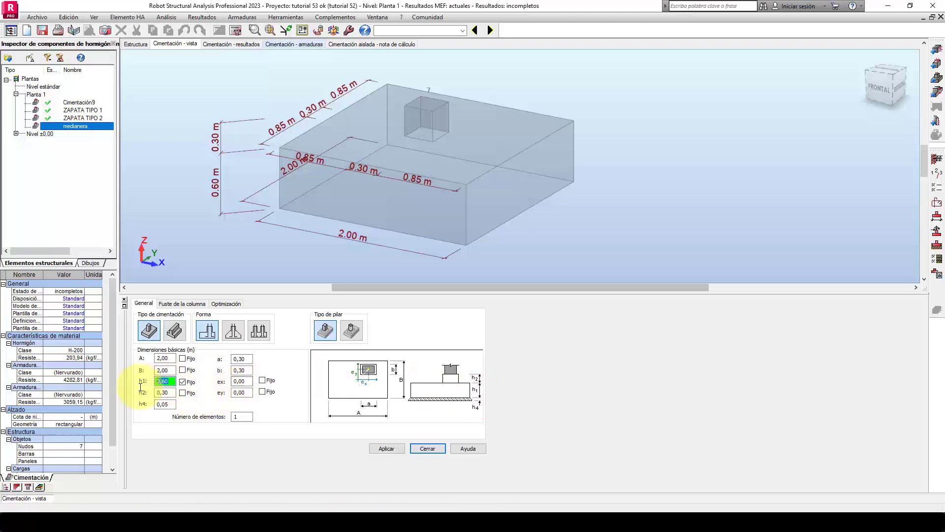
pyautogui.write('0.40')
pyautogui.click(140, 386)
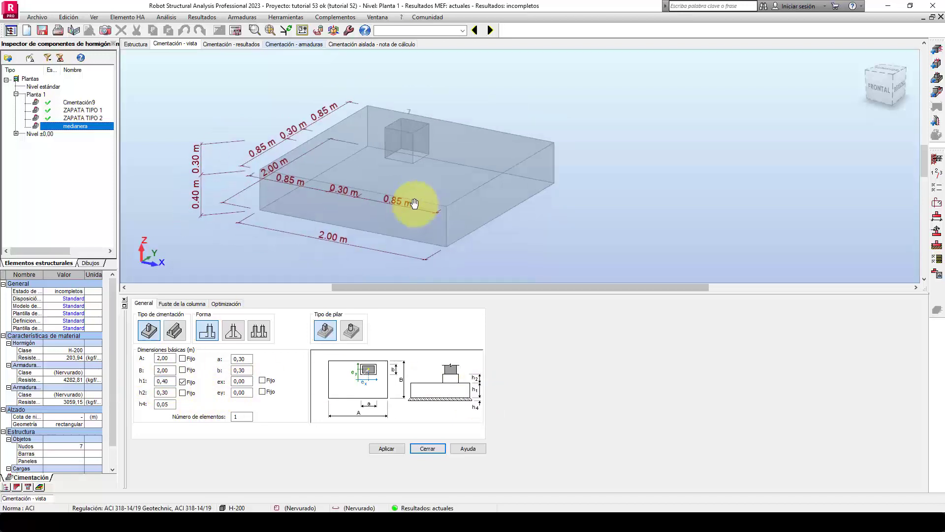
pyautogui.click(182, 392)
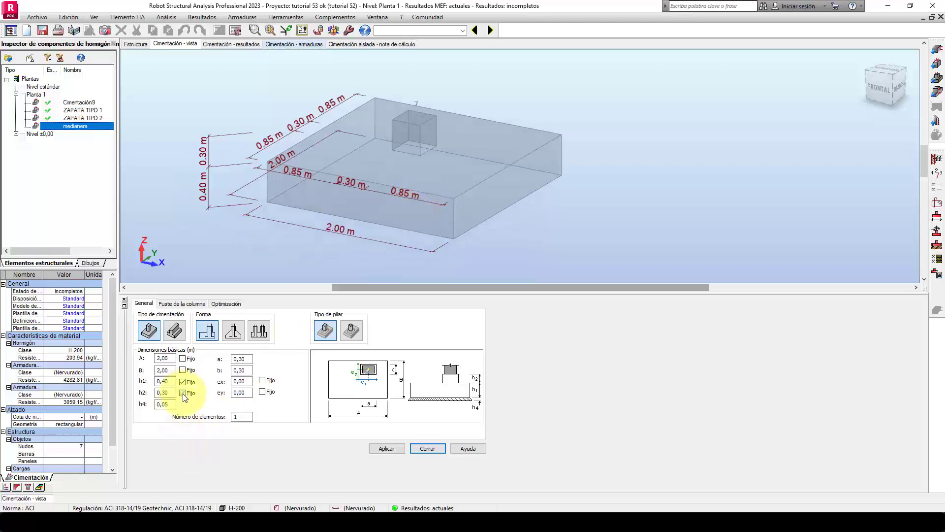
pyautogui.moveTo(170, 392); pyautogui.dragTo(132, 406)
pyautogui.write('0')
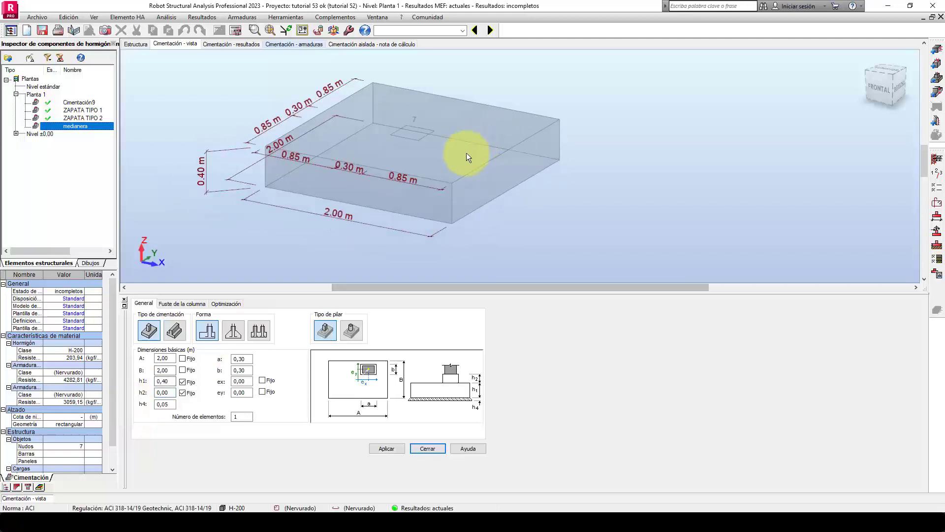
# Fix the footing's plan dimensions with A at 1.50 m and B at 1.00 m
pyautogui.click(182, 359)
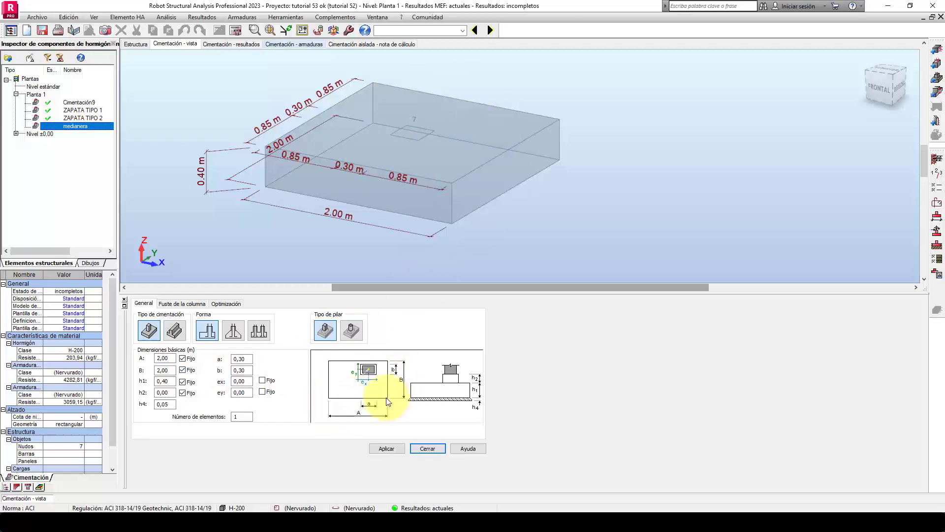
pyautogui.doubleClick(162, 358)
pyautogui.write('1,5')
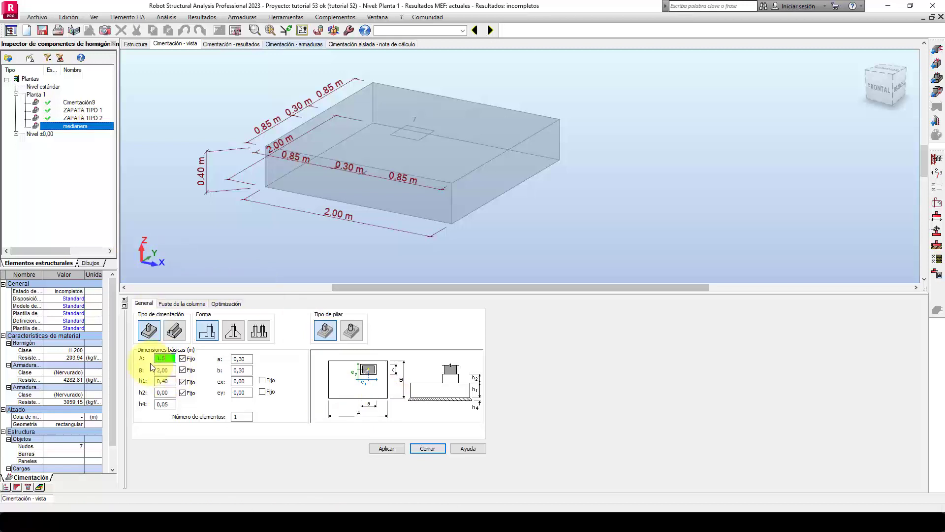
pyautogui.press('Return')
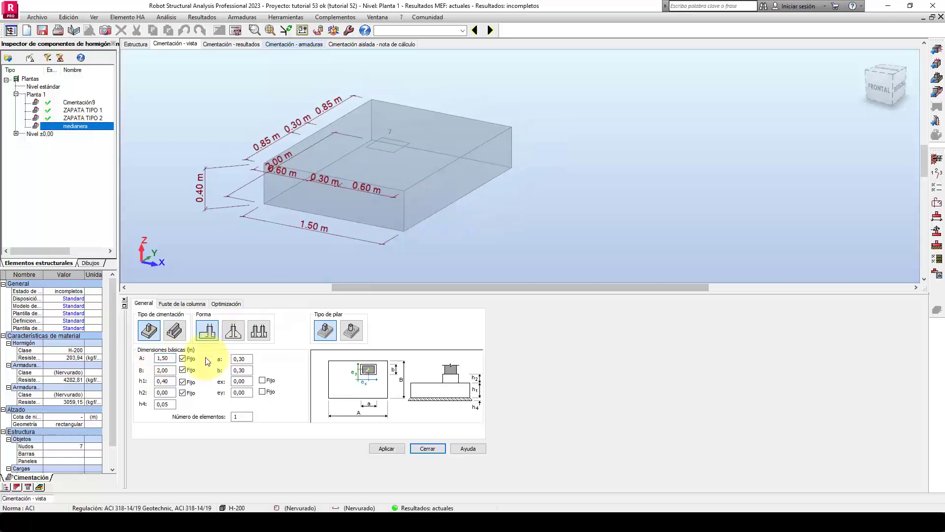
pyautogui.press('Tab')
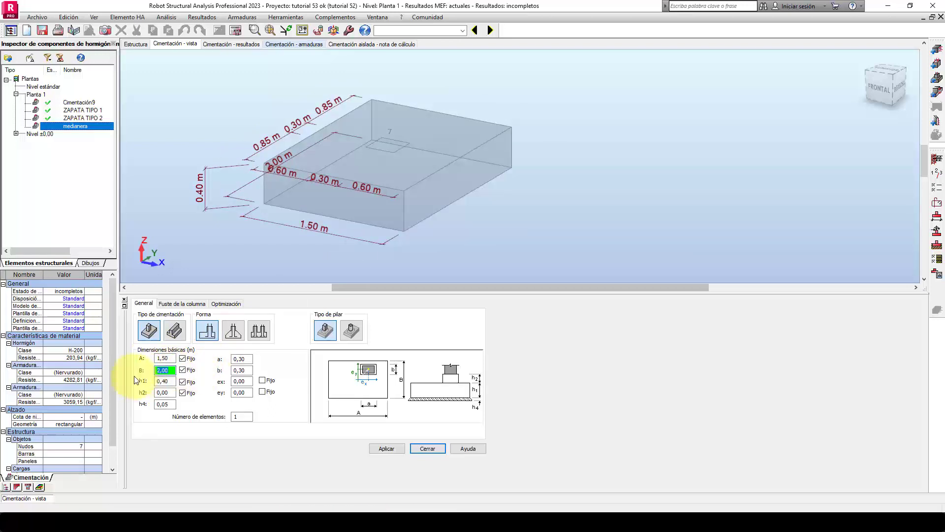
pyautogui.write('1')
pyautogui.press('Return')
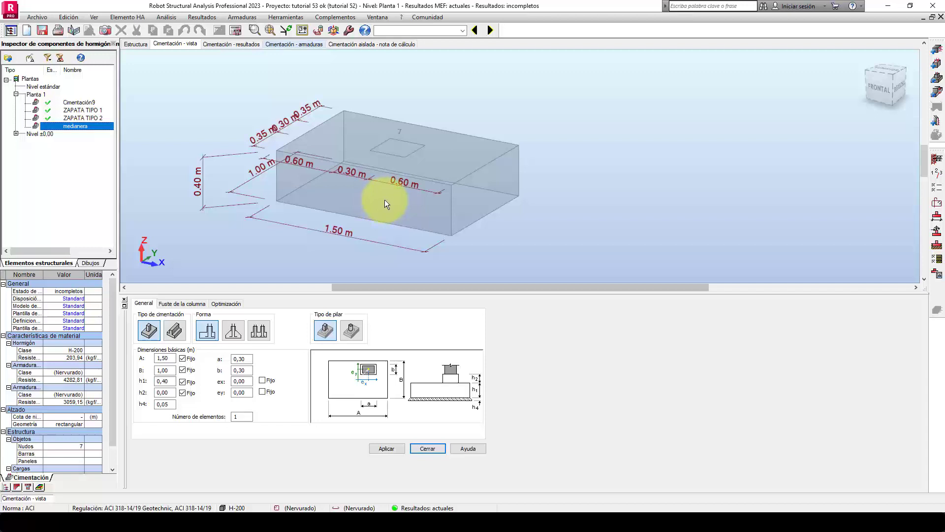
# Fix the column eccentricities ex and ey, and set ey to 0.25 m
pyautogui.click(262, 381)
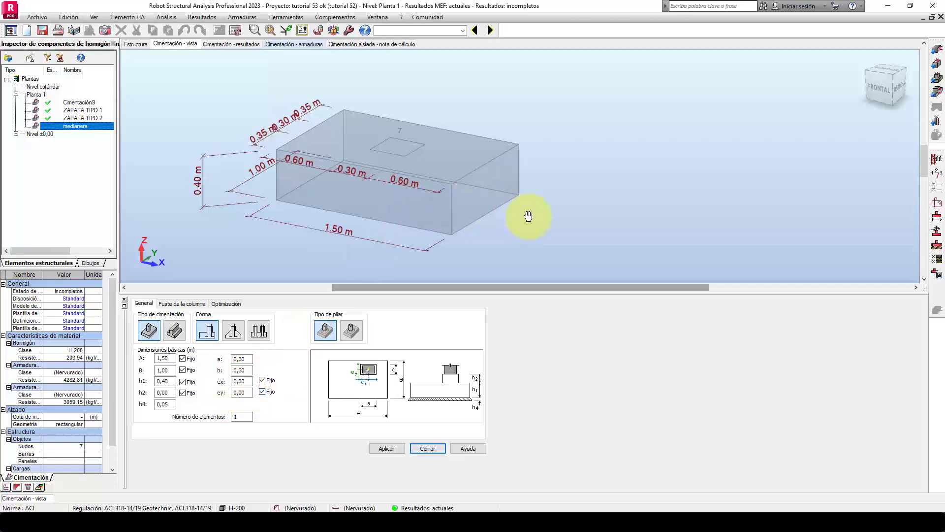
pyautogui.moveTo(524, 213)
pyautogui.mouseDown(button='middle')
pyautogui.moveTo(533, 207)
pyautogui.moveTo(509, 221)
pyautogui.mouseUp(button='middle')
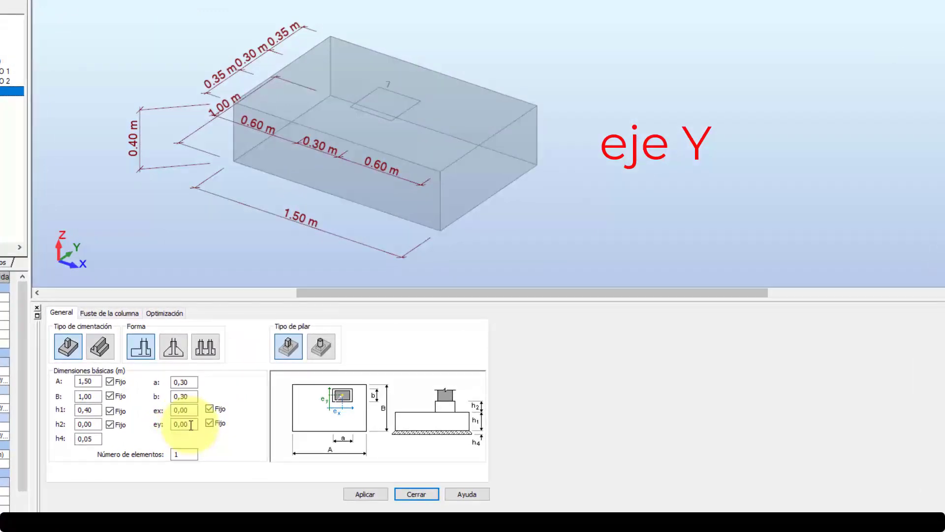
pyautogui.moveTo(190, 425); pyautogui.dragTo(166, 428)
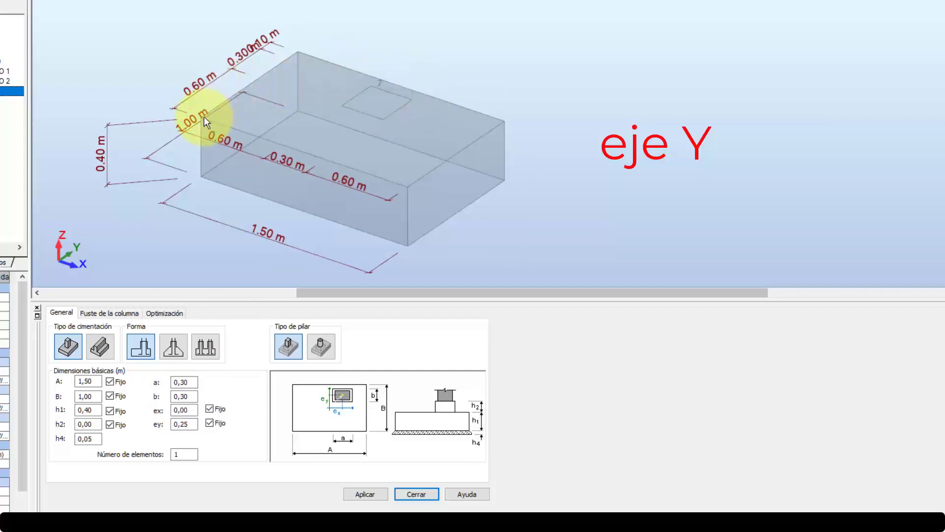
# Set the eccentricity ey to 0.35 m to align the column with the footing's edge along the Y axis
pyautogui.doubleClick(182, 424)
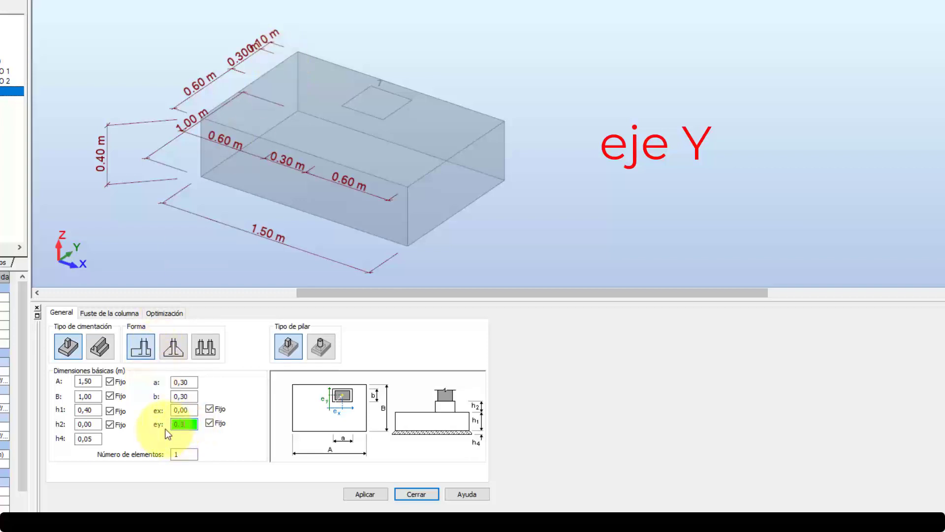
pyautogui.press('Return')
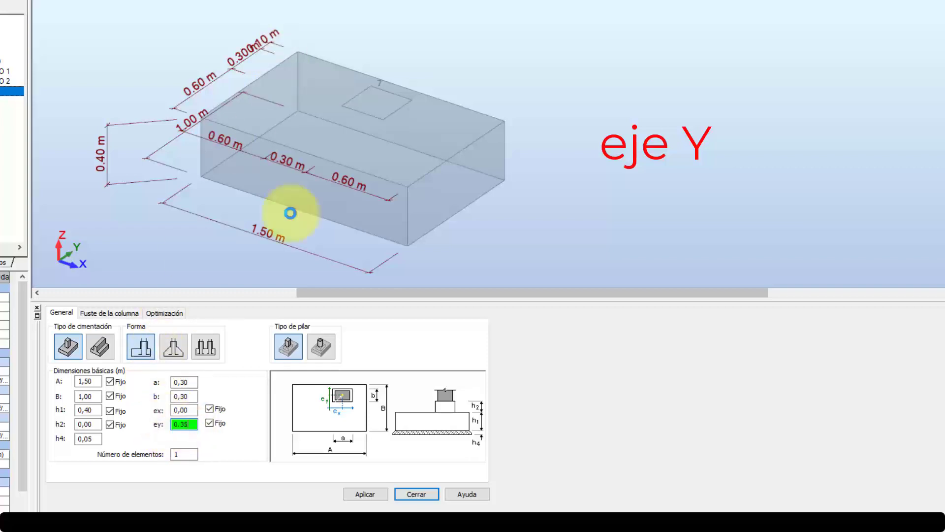
pyautogui.moveTo(490, 114); pyautogui.dragTo(470, 124, button='middle')
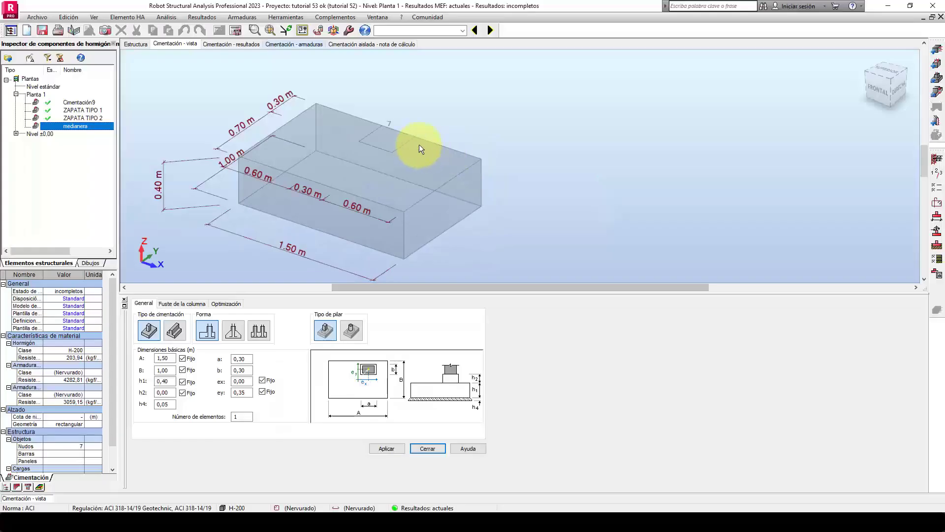
pyautogui.moveTo(465, 229)
pyautogui.keyDown('shift'); pyautogui.mouseDown(button='middle')
pyautogui.moveTo(462, 244)
pyautogui.moveTo(455, 228)
pyautogui.mouseUp(button='middle'); pyautogui.keyUp('shift')
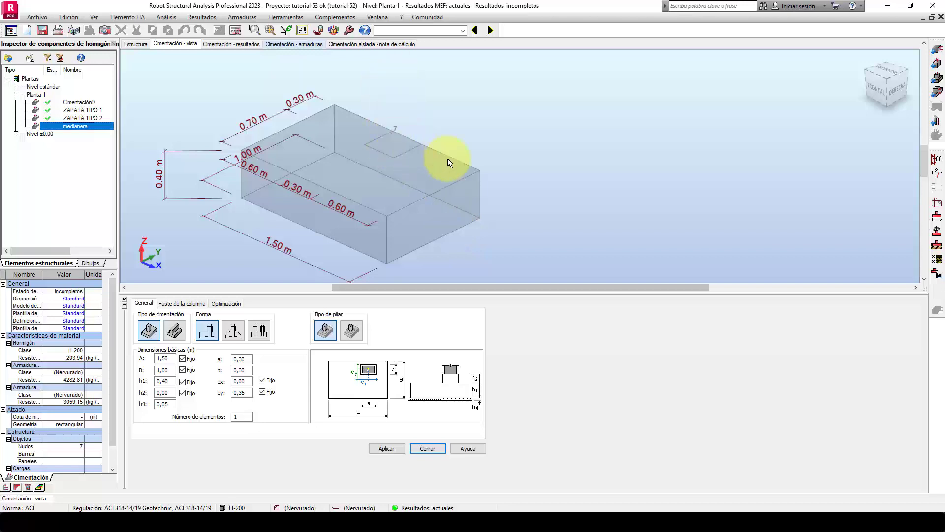
pyautogui.moveTo(562, 235); pyautogui.dragTo(536, 236, button='middle')
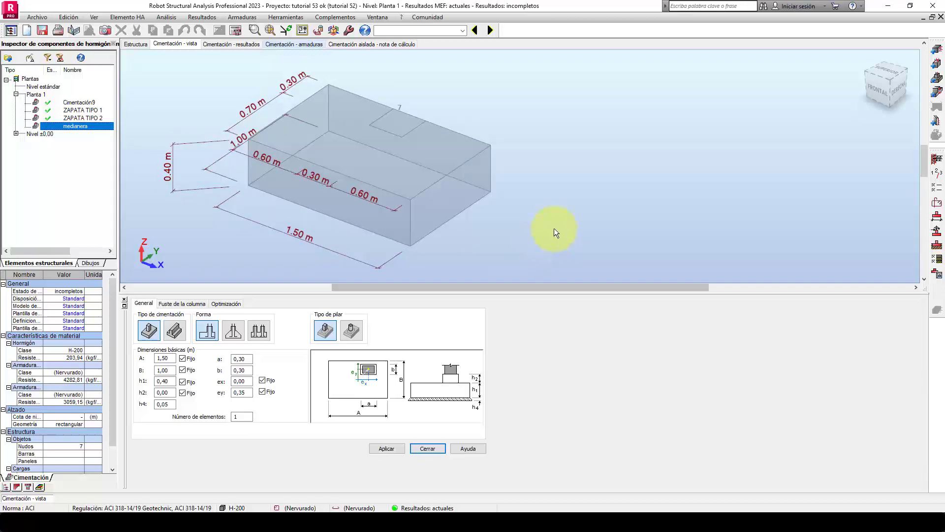
# Apply the saved ZAPATA AISLADA template to the medianera footing's calculation options
pyautogui.click(937, 187)
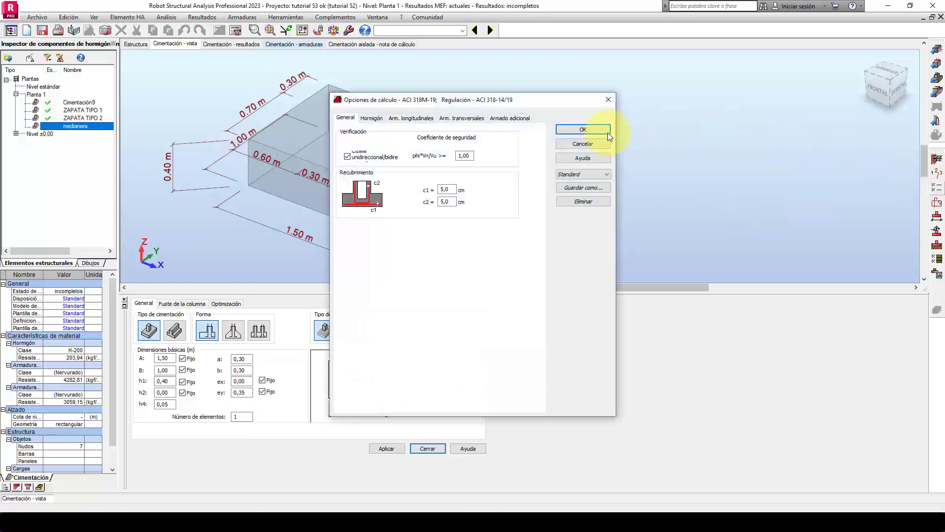
pyautogui.click(582, 175)
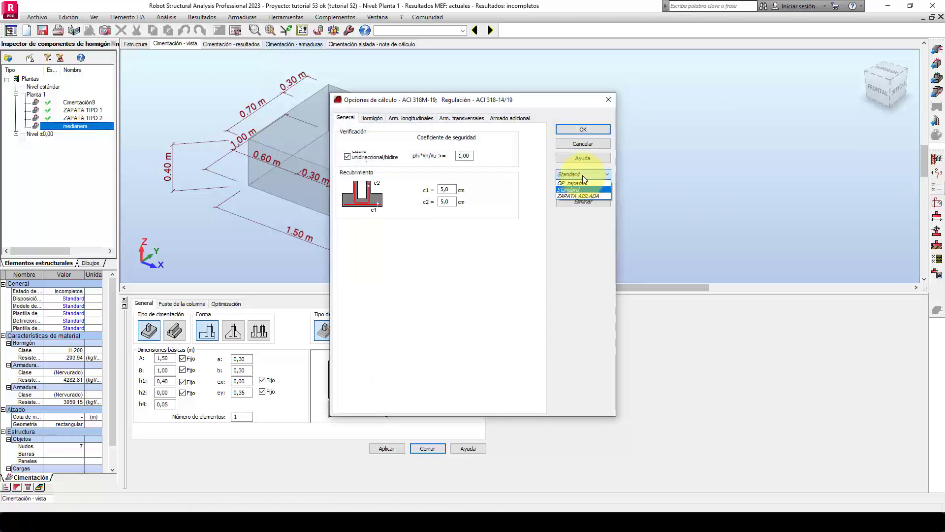
pyautogui.click(574, 196)
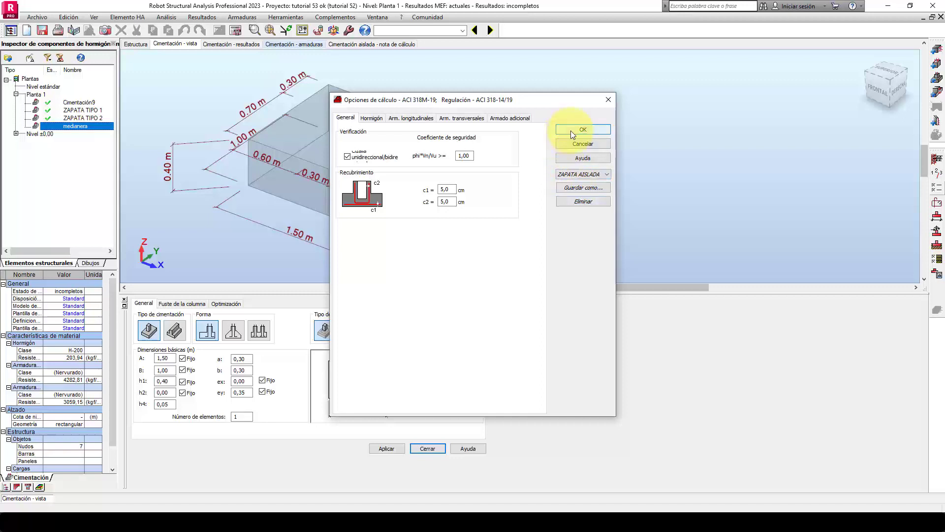
pyautogui.click(571, 130)
# Apply the saved ZAPATA AISLADA template to the footing's reinforcement arrangement
pyautogui.click(937, 202)
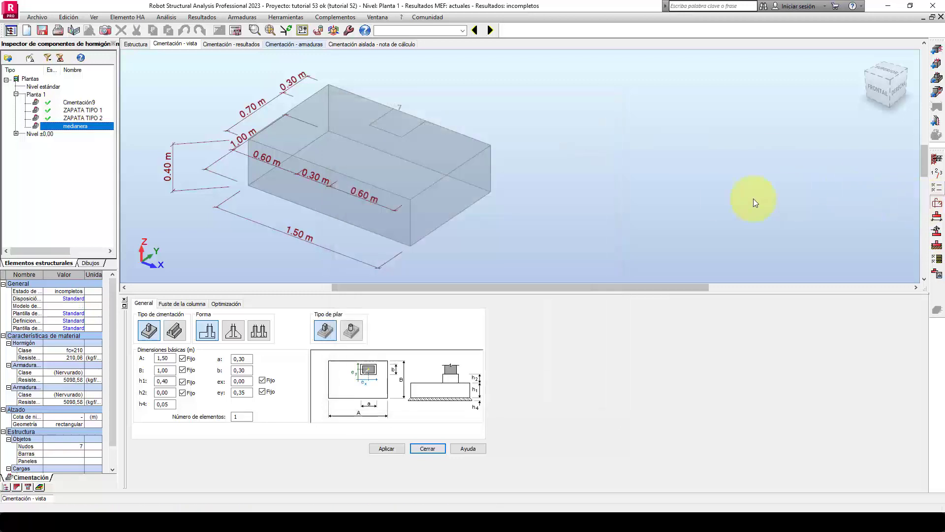
pyautogui.click(568, 227)
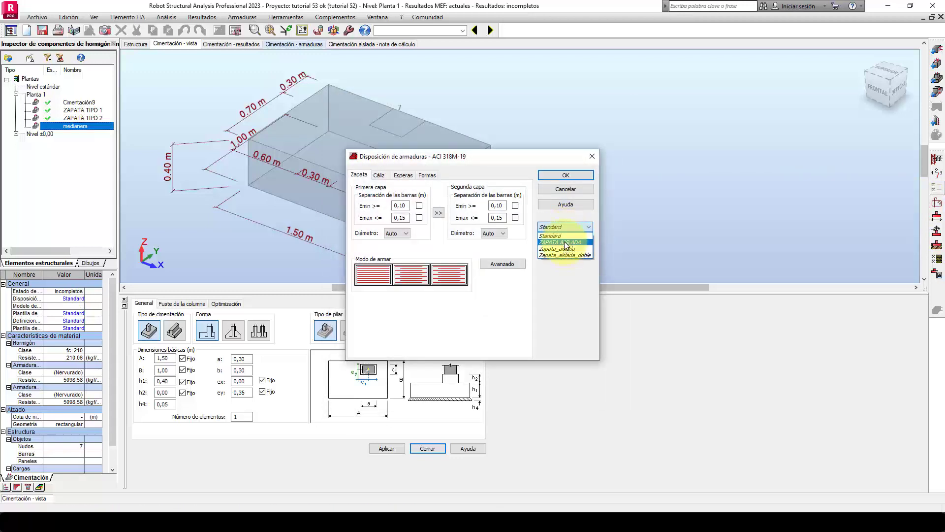
pyautogui.click(564, 241)
pyautogui.click(554, 175)
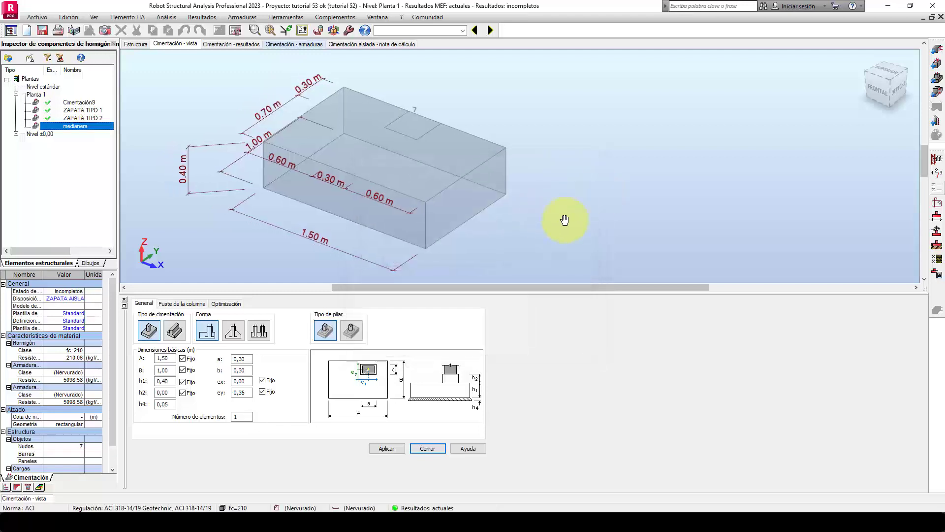
# Apply the saved SUELO TUTORIAL soil template to the medianera footing
pyautogui.moveTo(565, 220); pyautogui.dragTo(599, 199, button='middle')
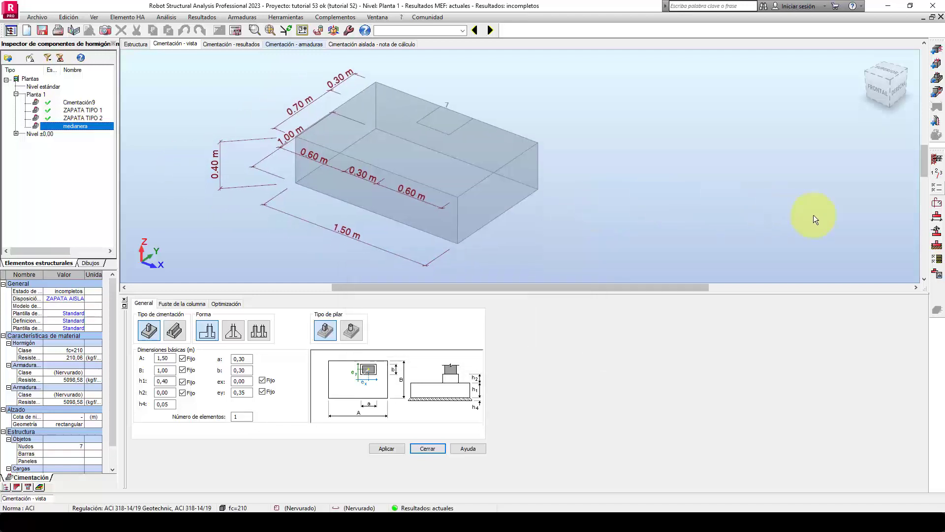
pyautogui.click(937, 245)
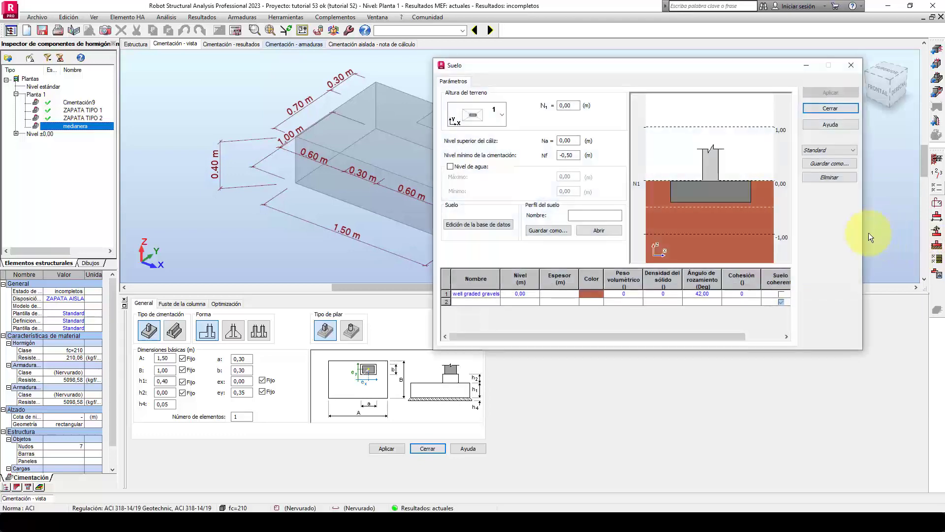
pyautogui.click(840, 150)
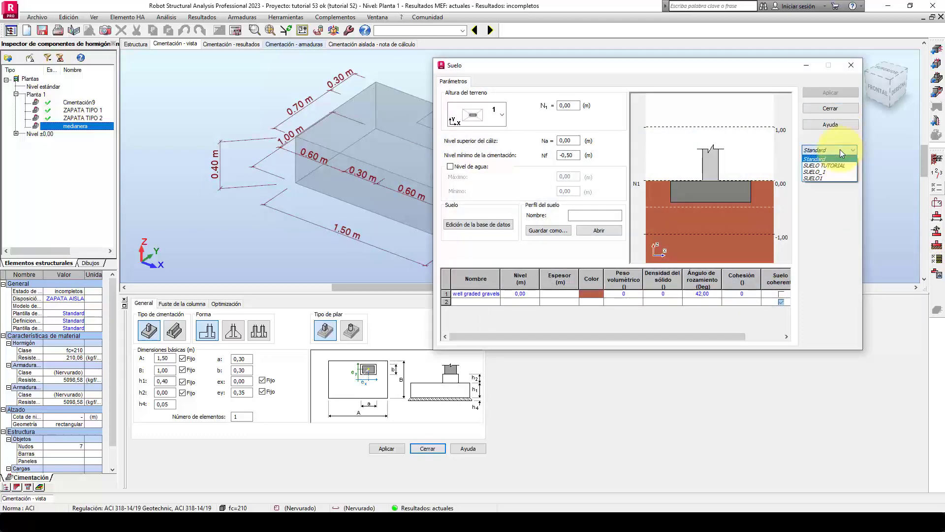
pyautogui.click(838, 166)
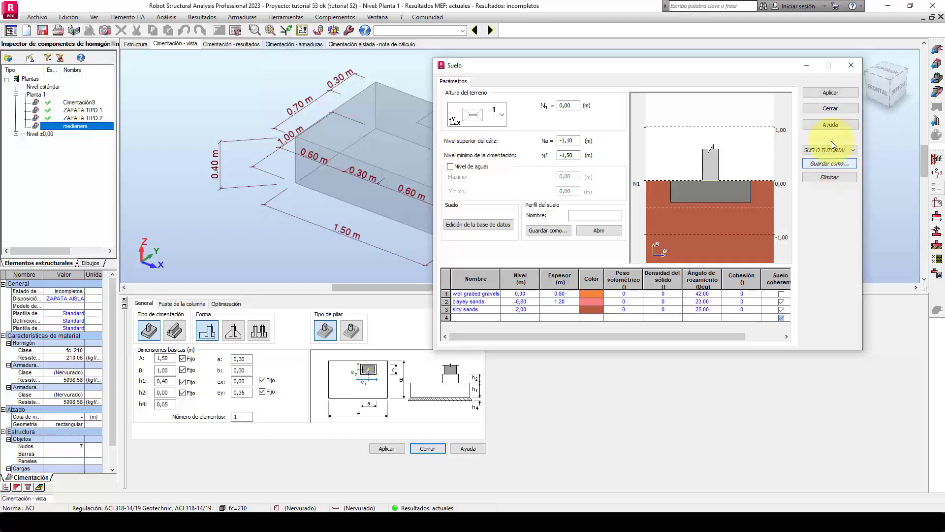
pyautogui.click(828, 93)
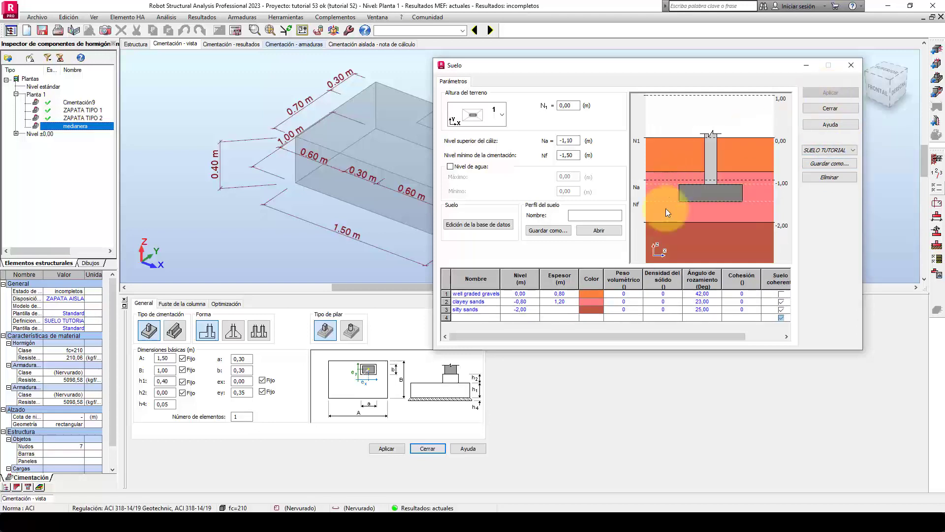
pyautogui.click(833, 109)
# Apply the saved CALCULADO template to the footing's geotechnical options
pyautogui.click(937, 259)
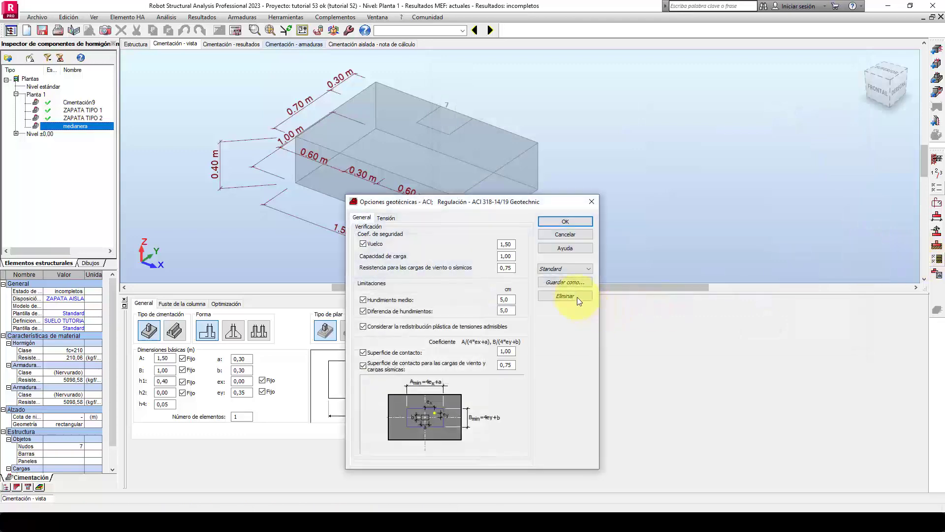
pyautogui.moveTo(532, 202); pyautogui.dragTo(759, 102)
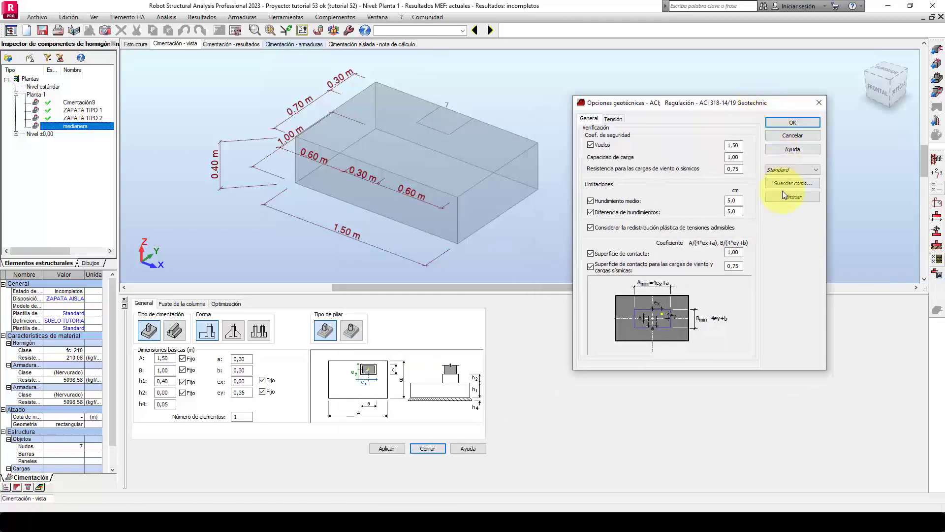
pyautogui.click(792, 178)
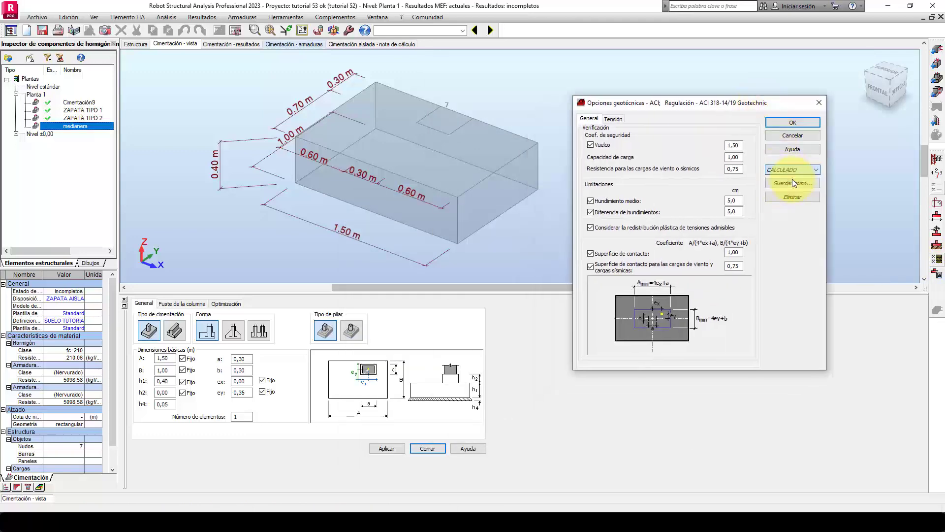
pyautogui.click(793, 123)
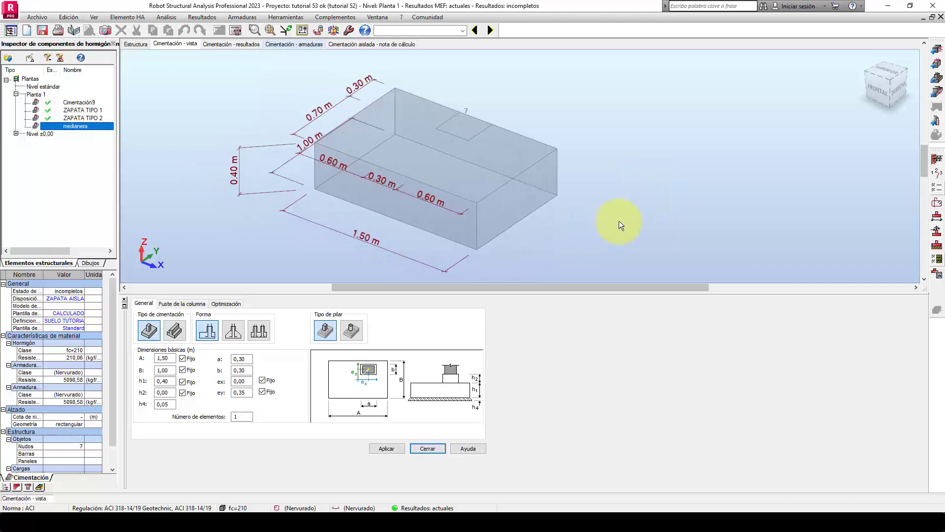
# Run the design calculation for the medianera footing
pyautogui.moveTo(619, 220); pyautogui.dragTo(570, 221, button='middle')
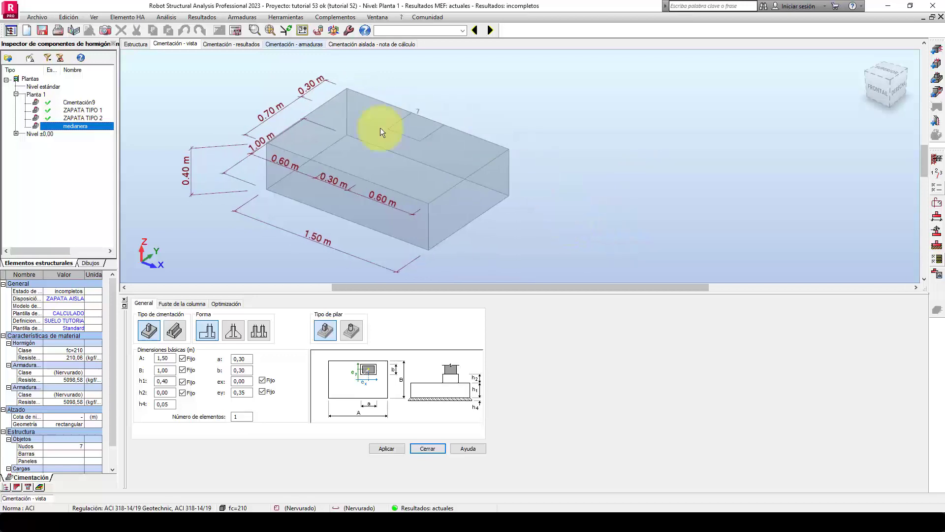
pyautogui.click(234, 29)
pyautogui.click(503, 305)
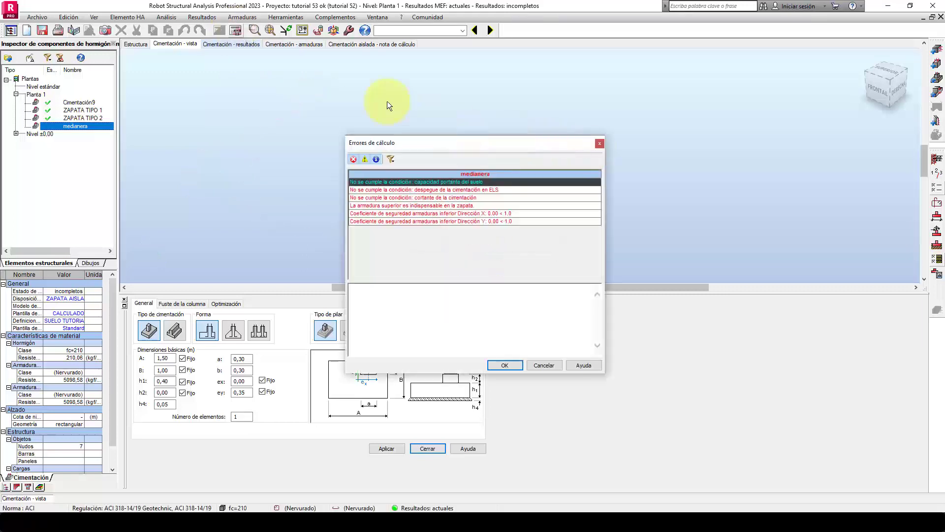
# Review the calculation errors listed for the medianera footing, including bearing capacity, uplift and shear, and close the list
pyautogui.moveTo(504, 142); pyautogui.dragTo(669, 88)
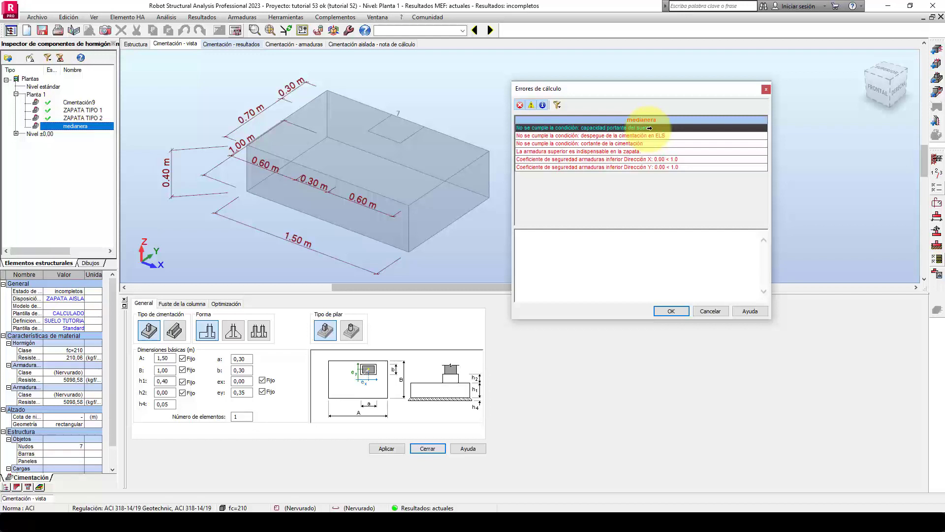
pyautogui.click(610, 136)
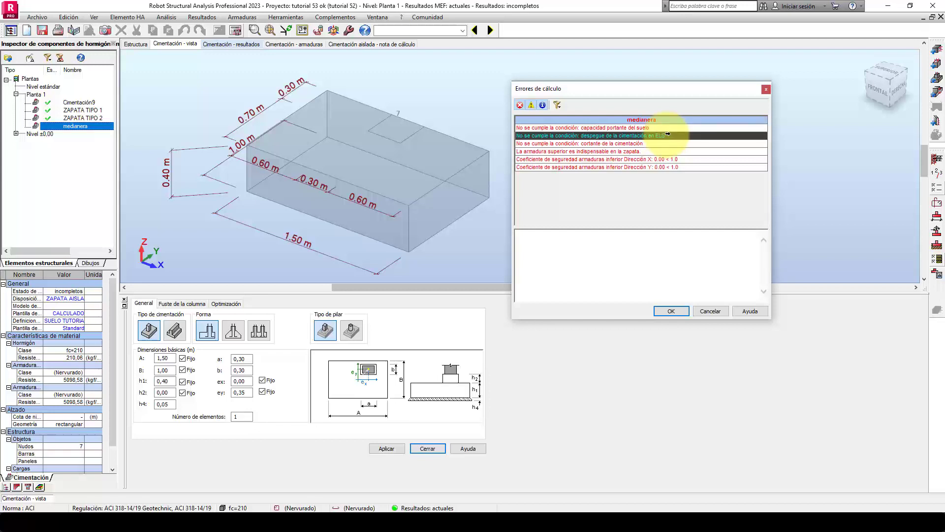
pyautogui.click(595, 143)
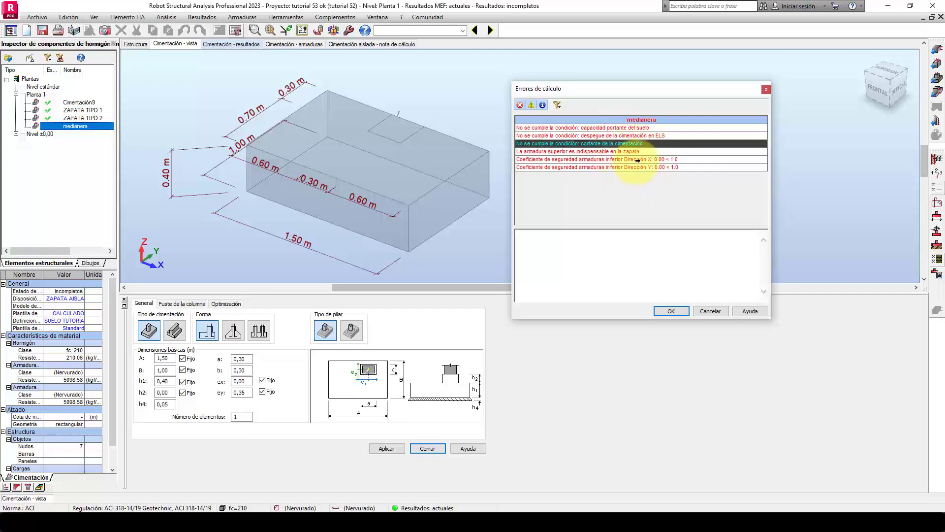
pyautogui.moveTo(700, 92); pyautogui.dragTo(668, 92)
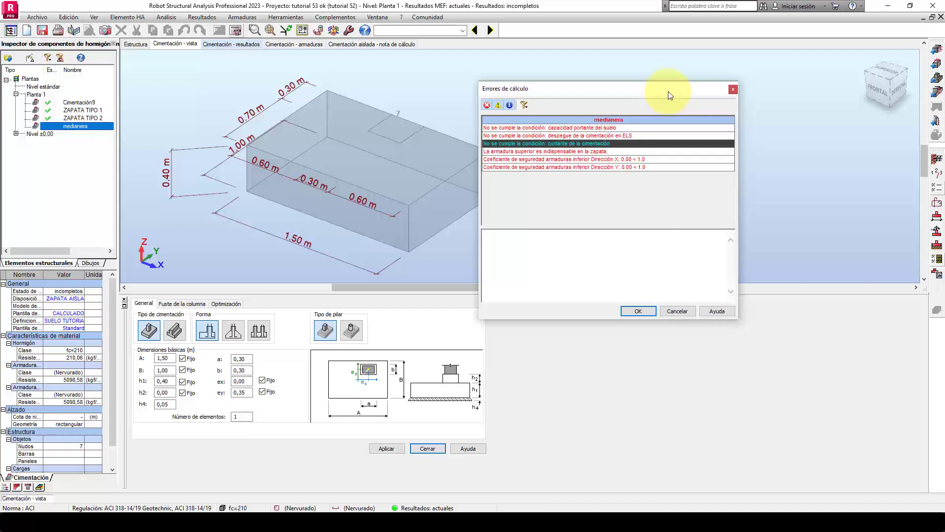
pyautogui.click(733, 90)
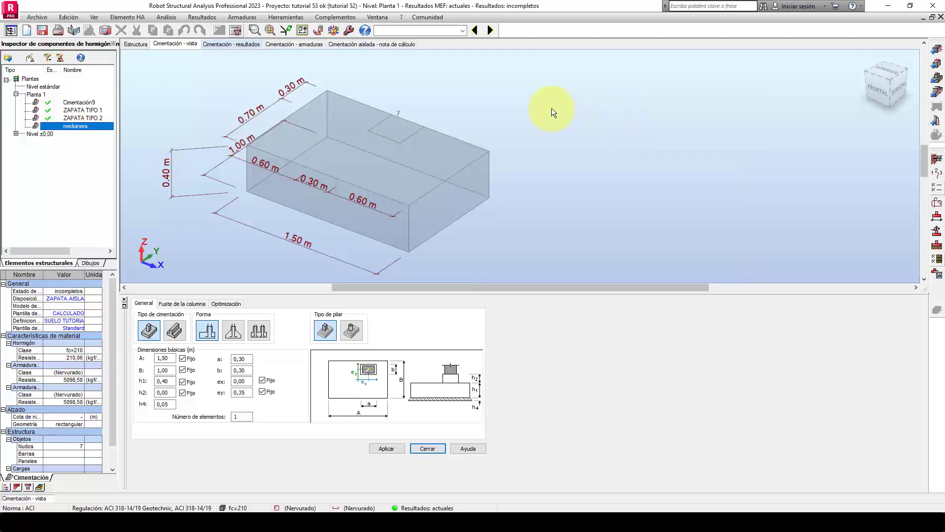
# Examine the soil bearing capacity condition and its safety coefficient in the limit states section of the footing's calculation note
pyautogui.click(374, 43)
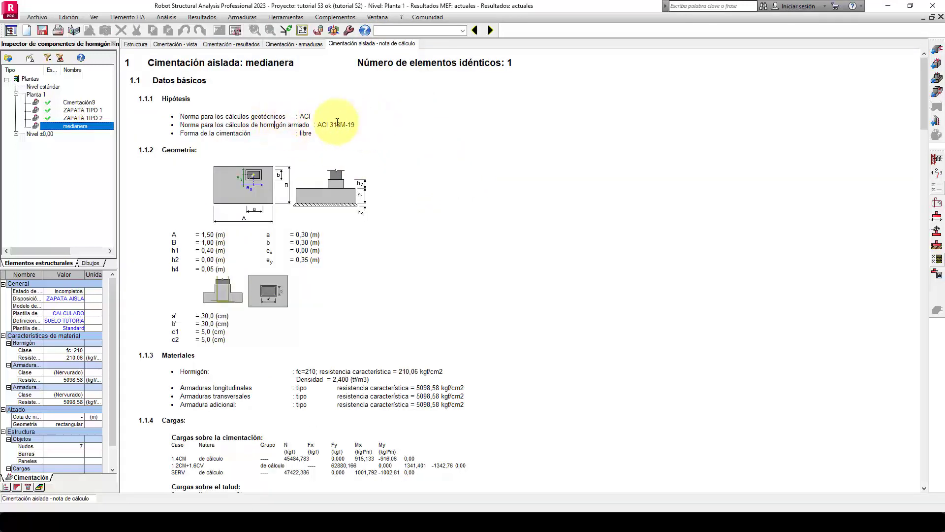
pyautogui.moveTo(925, 99); pyautogui.dragTo(924, 233)
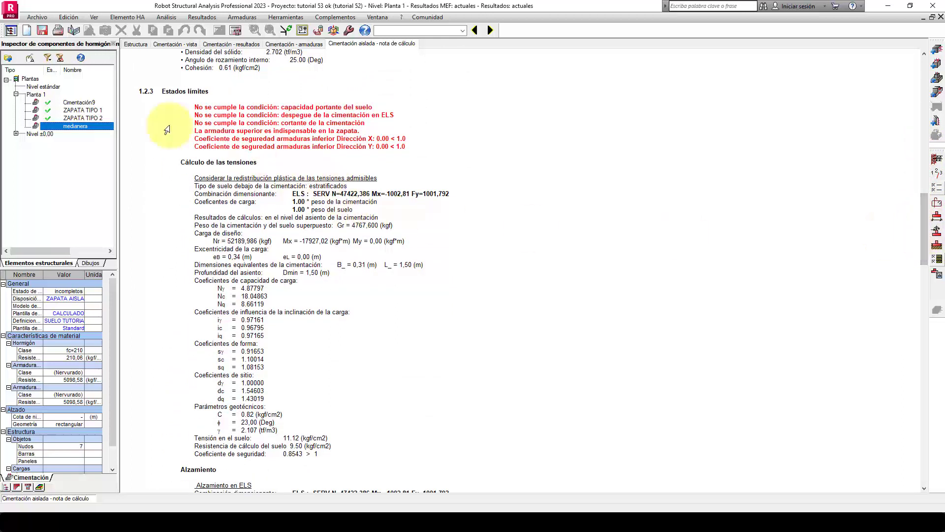
pyautogui.moveTo(195, 107); pyautogui.dragTo(373, 108)
pyautogui.scroll(-1, 433, 111)
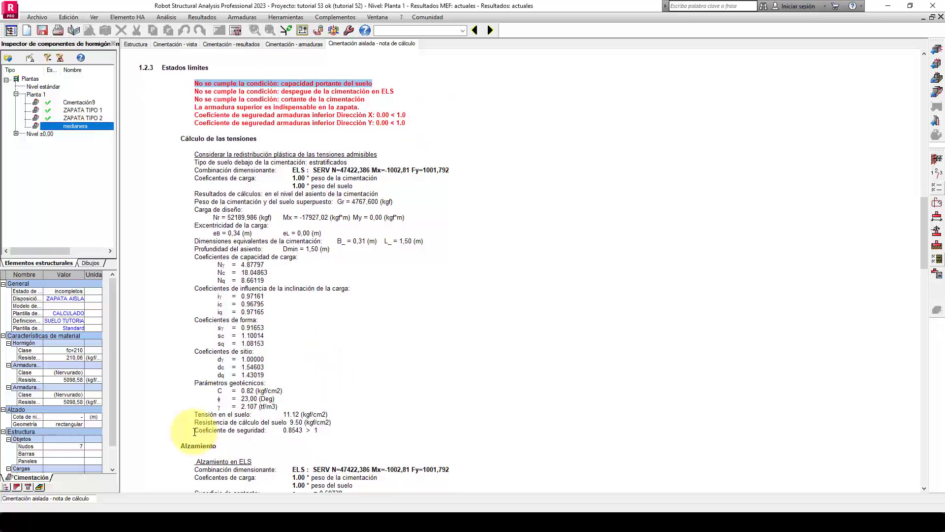
pyautogui.moveTo(195, 432); pyautogui.dragTo(311, 430)
pyautogui.click(291, 431)
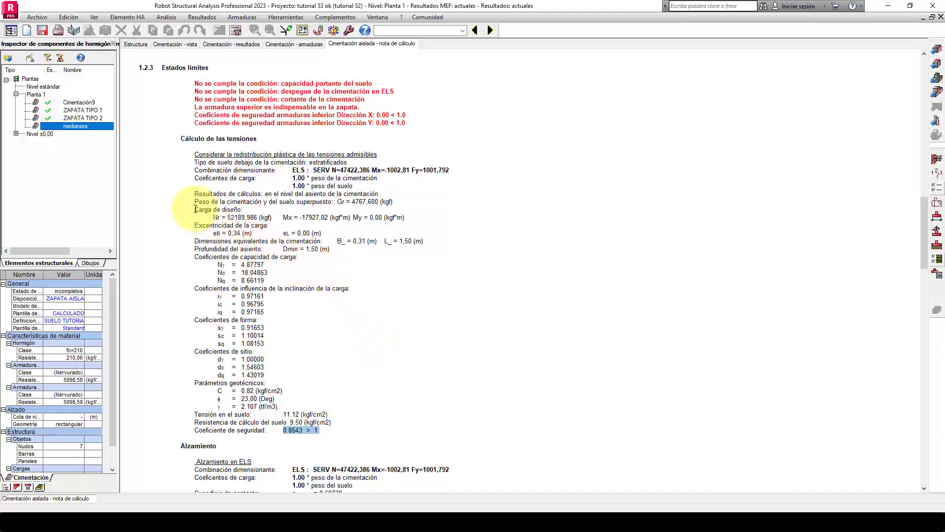
# Examine the design load Nr and moment Mx in the calculation note's stress calculation
pyautogui.moveTo(195, 210); pyautogui.dragTo(239, 210)
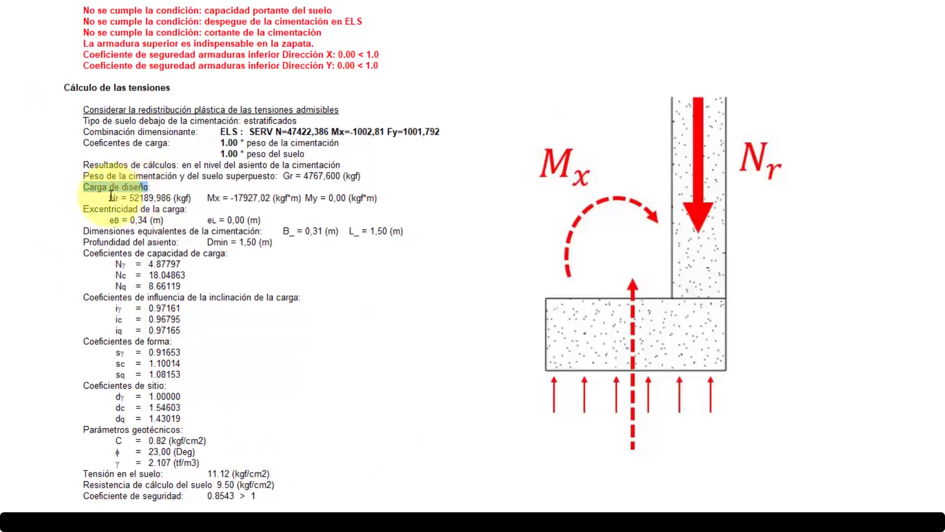
pyautogui.moveTo(110, 198); pyautogui.dragTo(190, 202)
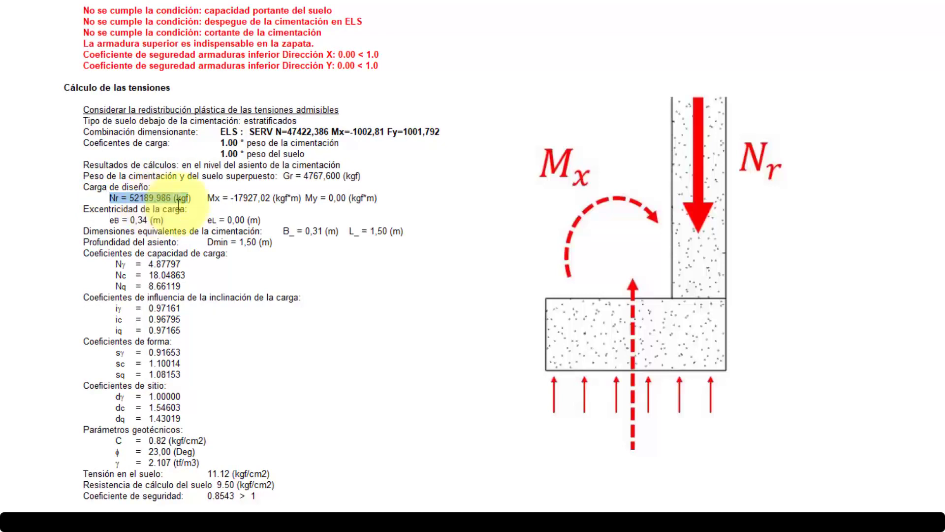
pyautogui.moveTo(208, 197); pyautogui.dragTo(304, 201)
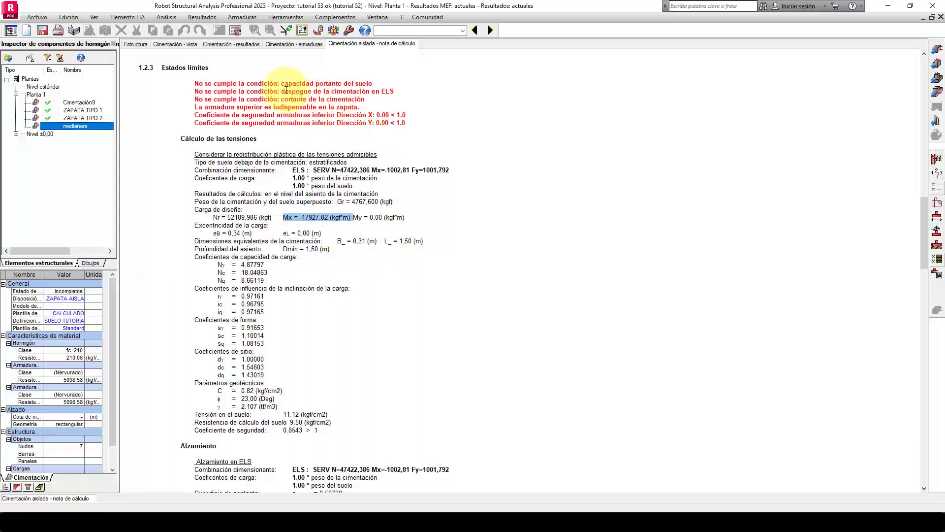
# Compare the contact surface s with its limit in the note's ELS uplift check
pyautogui.moveTo(281, 91); pyautogui.dragTo(397, 91)
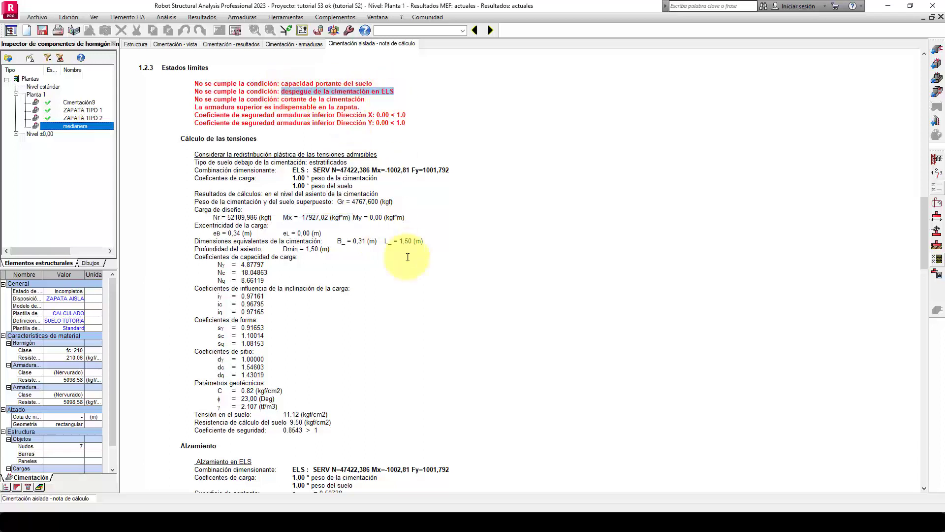
pyautogui.scroll(-3, 410, 250)
pyautogui.scroll(-5, 409, 251)
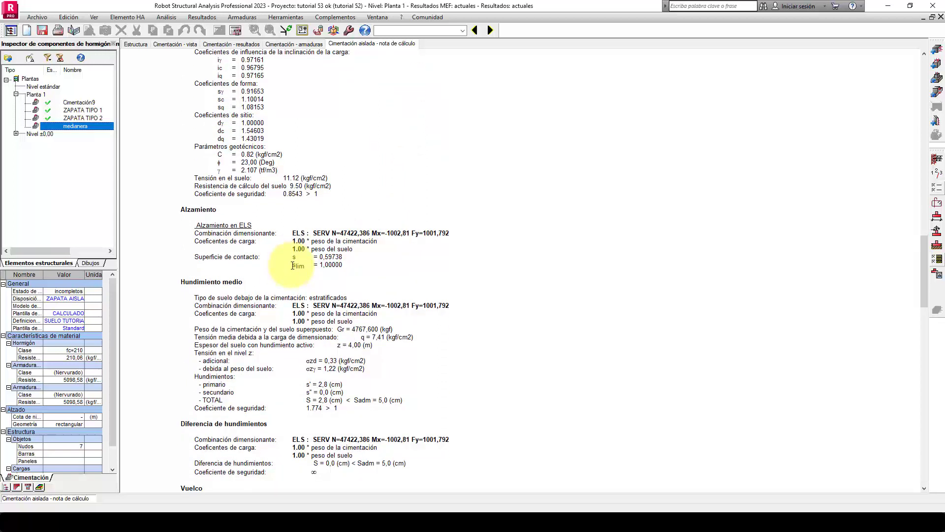
pyautogui.moveTo(293, 266); pyautogui.dragTo(338, 267)
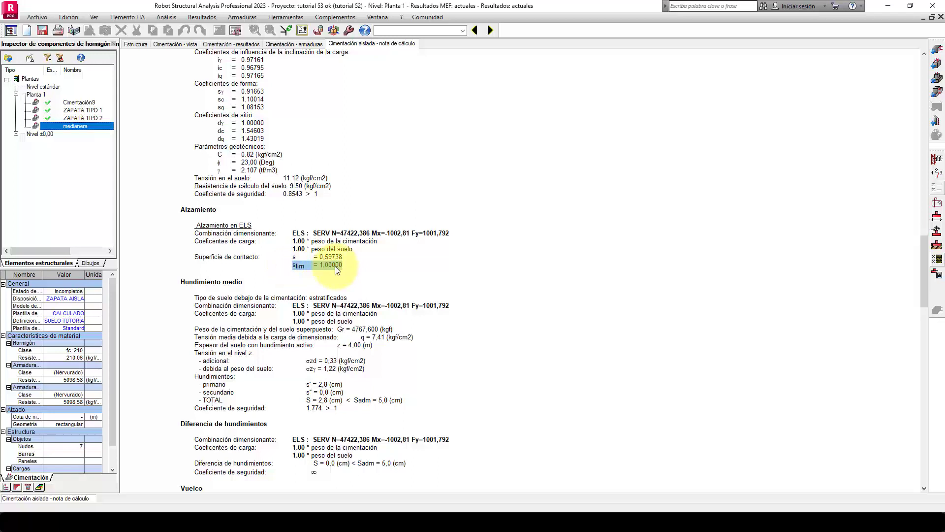
pyautogui.moveTo(294, 256); pyautogui.dragTo(343, 257)
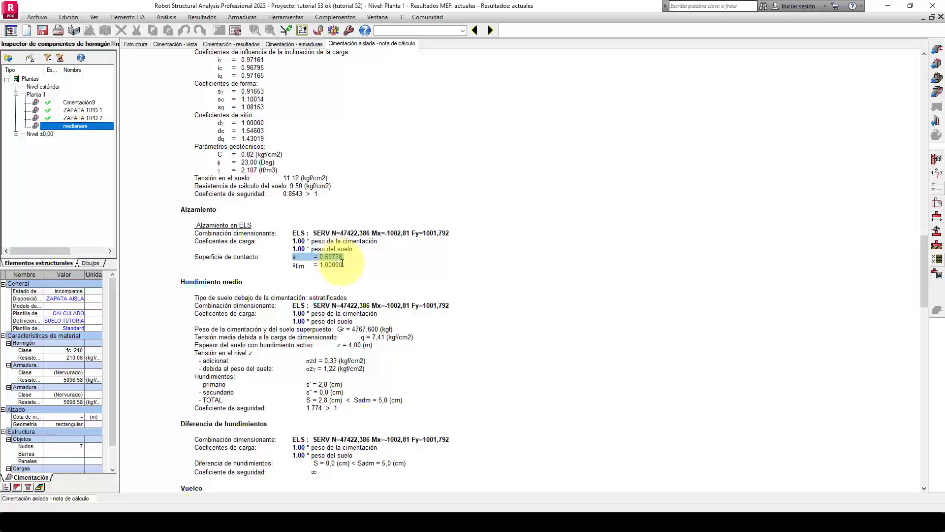
pyautogui.scroll(10, 369, 263)
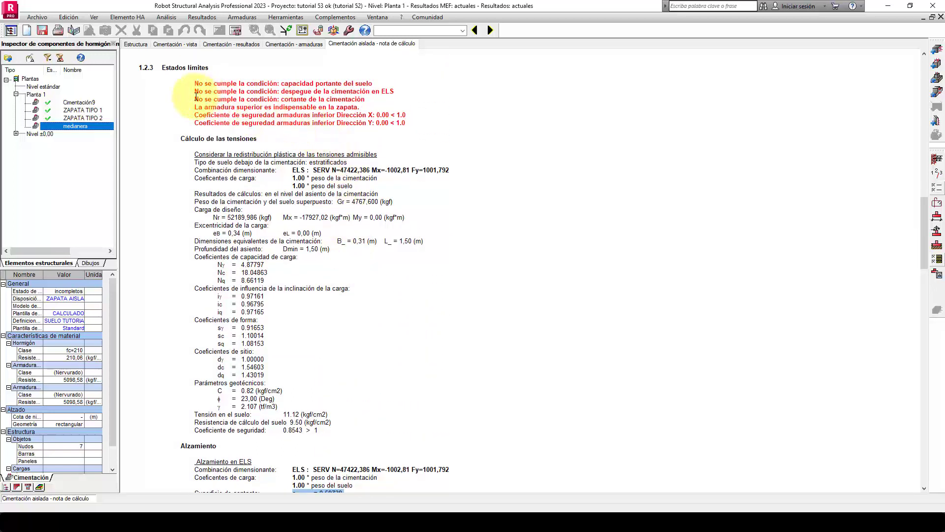
# Examine the one-way shear check and its safety coefficient in the calculation note, and return to the footing's 3D view
pyautogui.moveTo(195, 98); pyautogui.dragTo(359, 99)
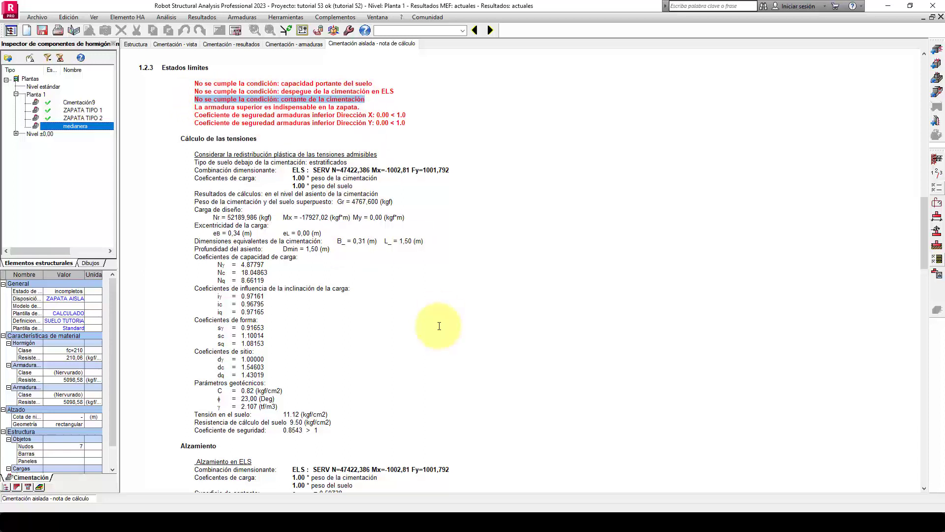
pyautogui.scroll(-11, 439, 326)
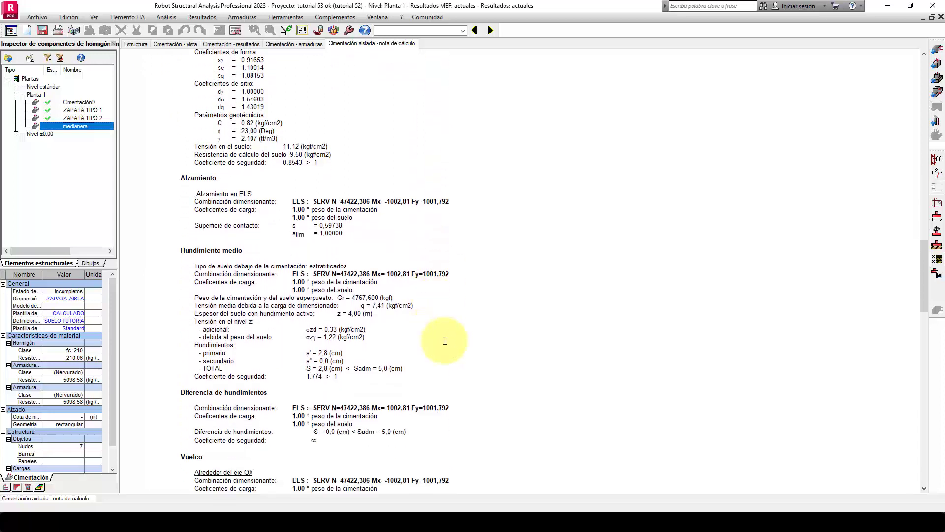
pyautogui.moveTo(924, 268); pyautogui.dragTo(905, 360)
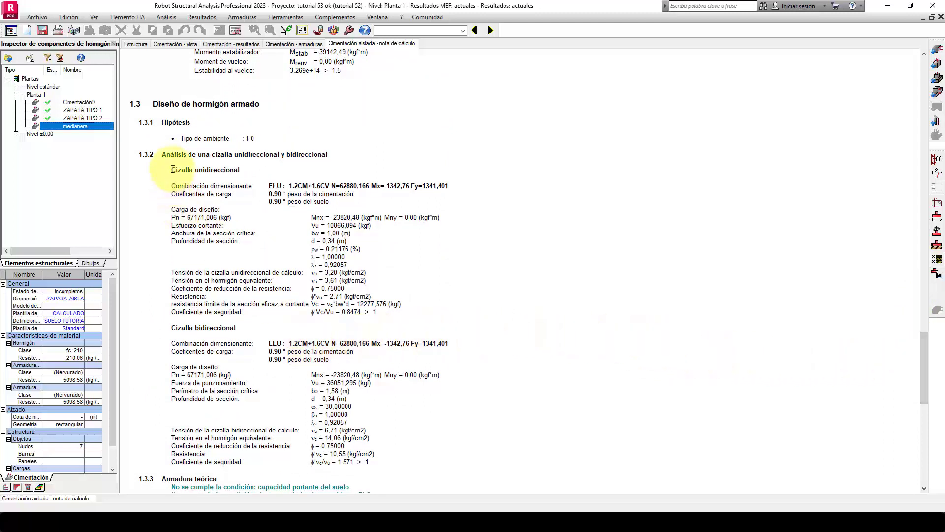
pyautogui.moveTo(172, 170); pyautogui.dragTo(233, 169)
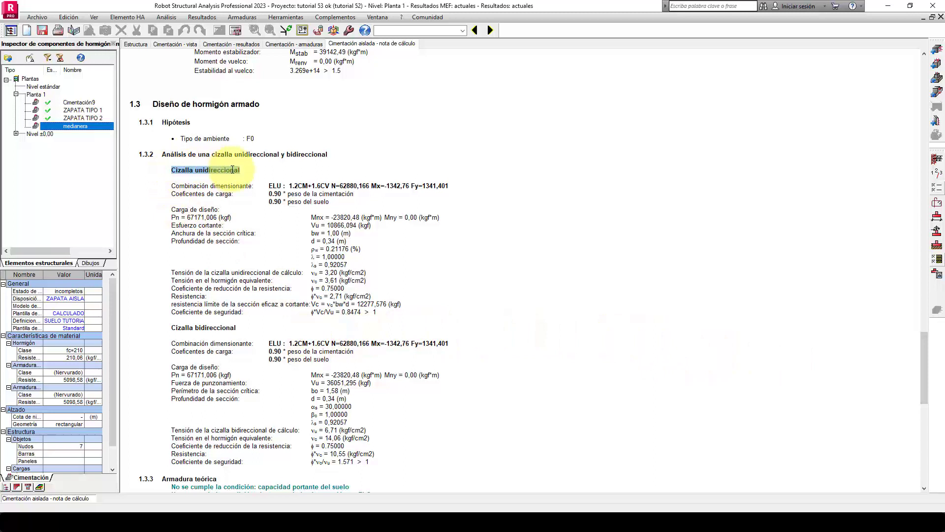
pyautogui.click(347, 312)
pyautogui.moveTo(347, 312); pyautogui.dragTo(380, 312)
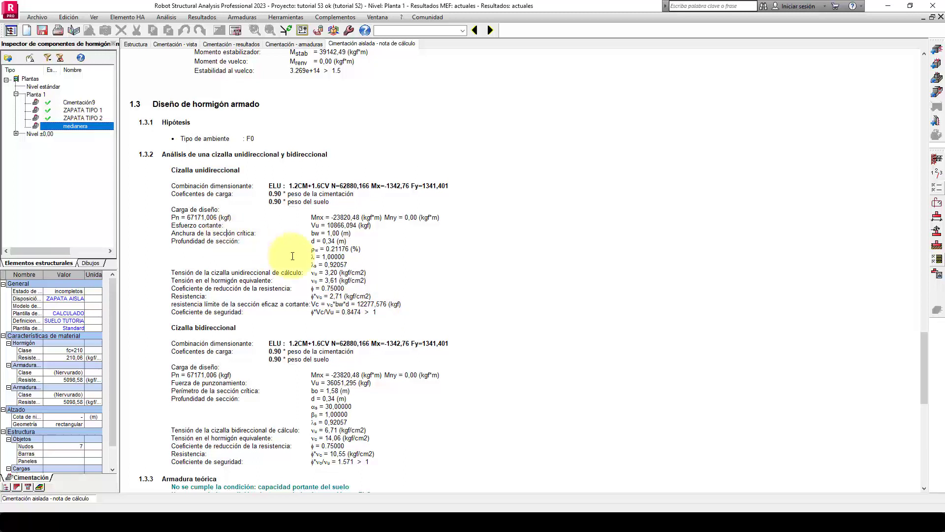
pyautogui.moveTo(922, 350); pyautogui.dragTo(913, 76)
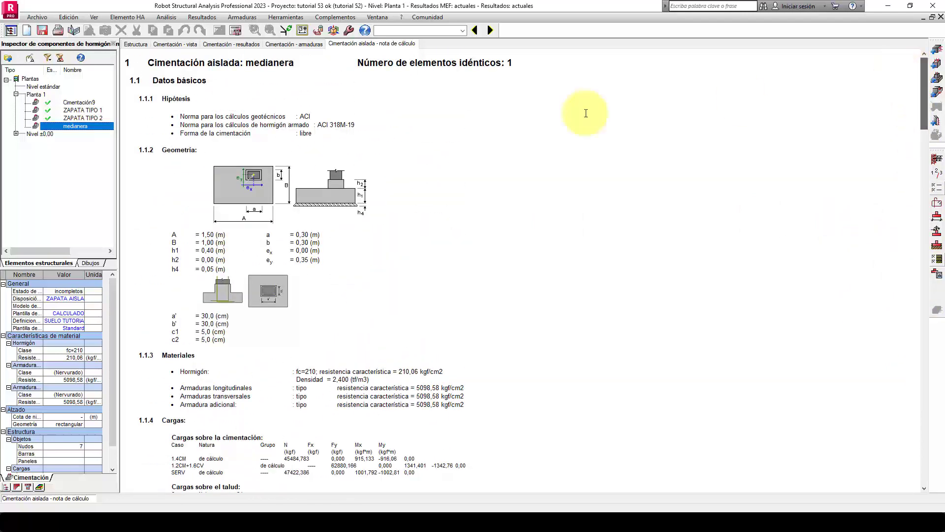
pyautogui.click(176, 43)
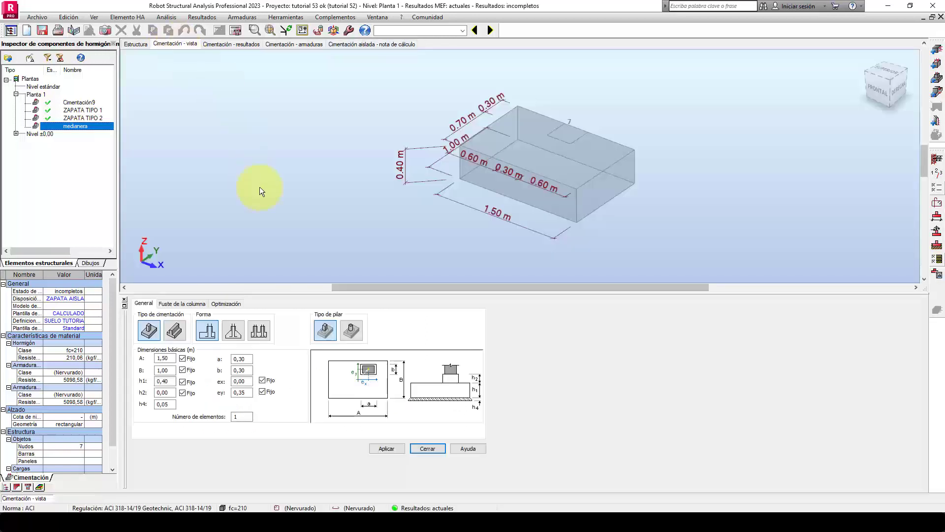
# Set the medianera footing's height h1 to 0,50 m
pyautogui.moveTo(173, 381); pyautogui.dragTo(136, 389)
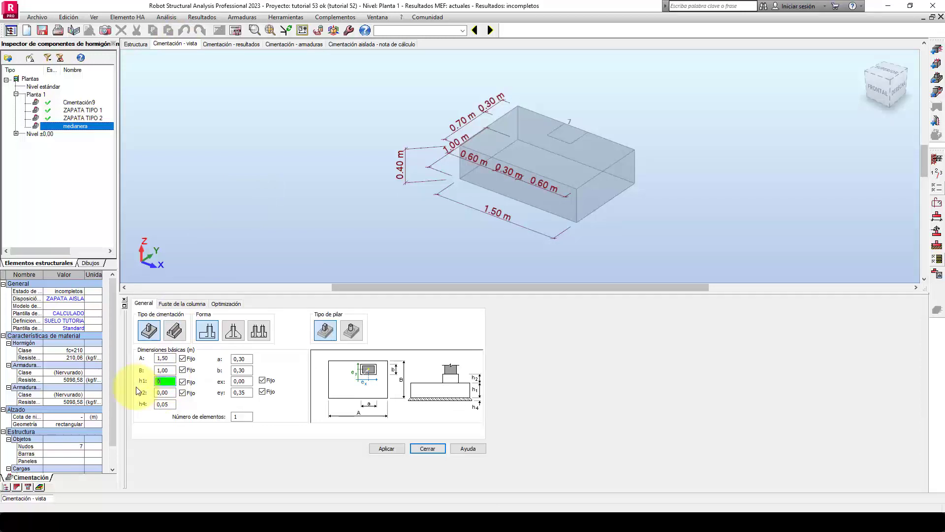
pyautogui.write('0,5')
pyautogui.press('Return')
pyautogui.moveTo(351, 237); pyautogui.dragTo(315, 252, button='middle')
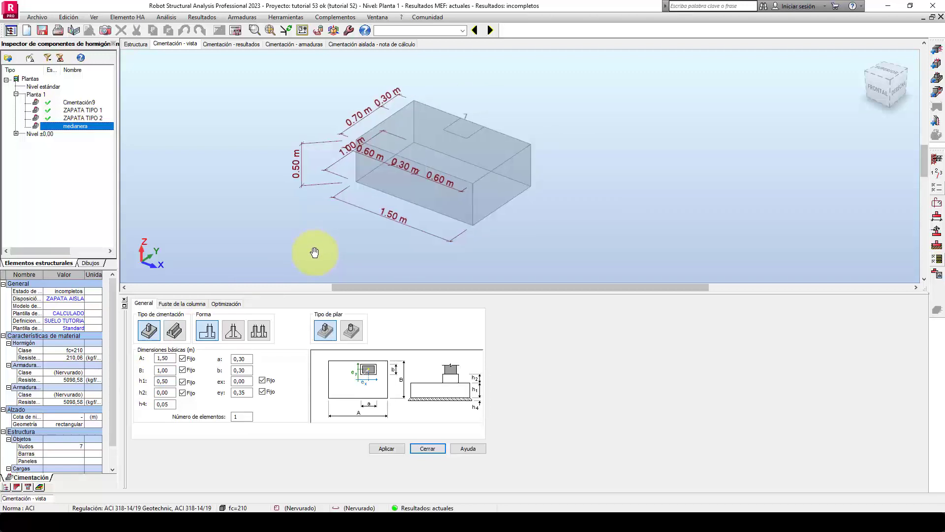
# Recalculate the medianera footing without generating drawings, and dismiss the calculation error list
pyautogui.click(234, 30)
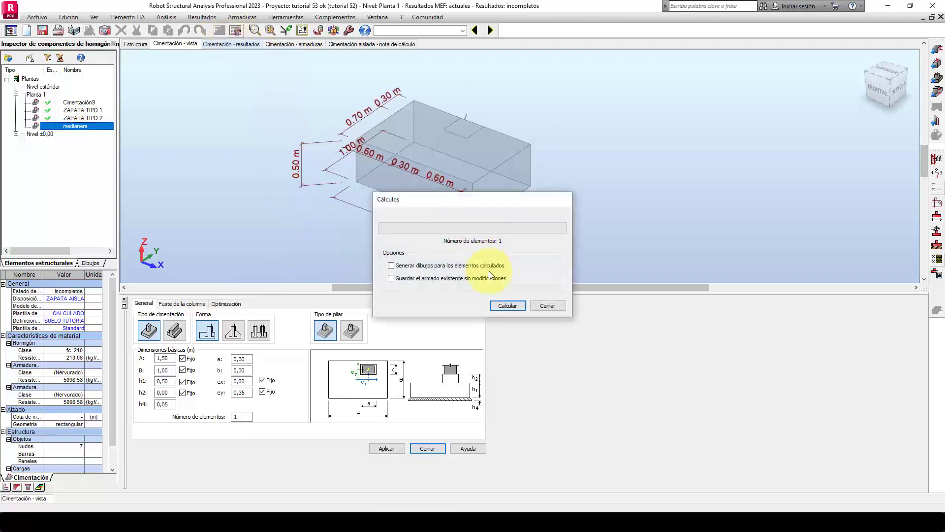
pyautogui.click(503, 304)
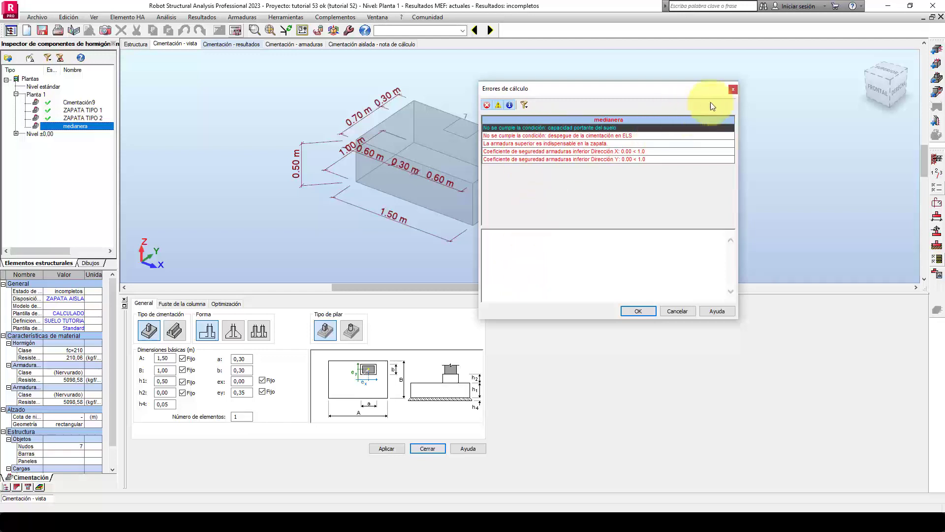
pyautogui.click(733, 90)
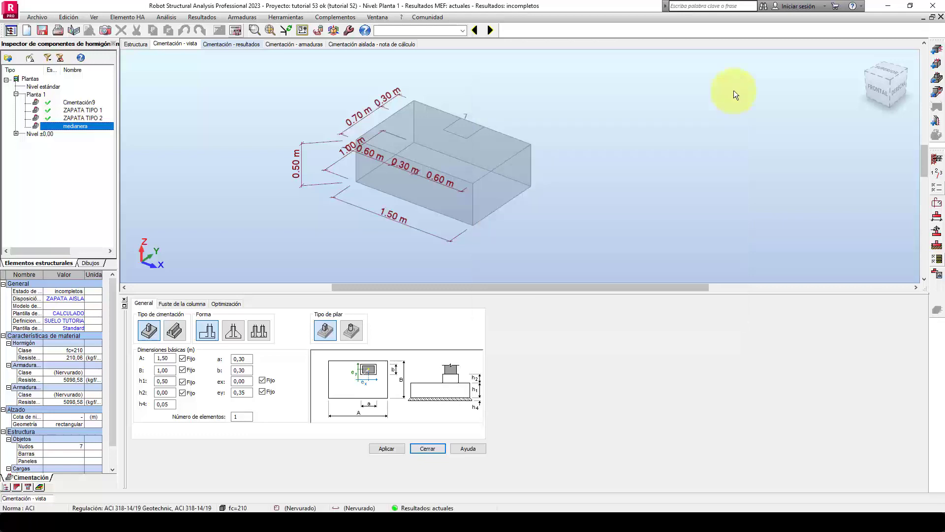
# Examine the one-way shear check and its safety coefficient in the recalculated footing's calculation note
pyautogui.click(356, 44)
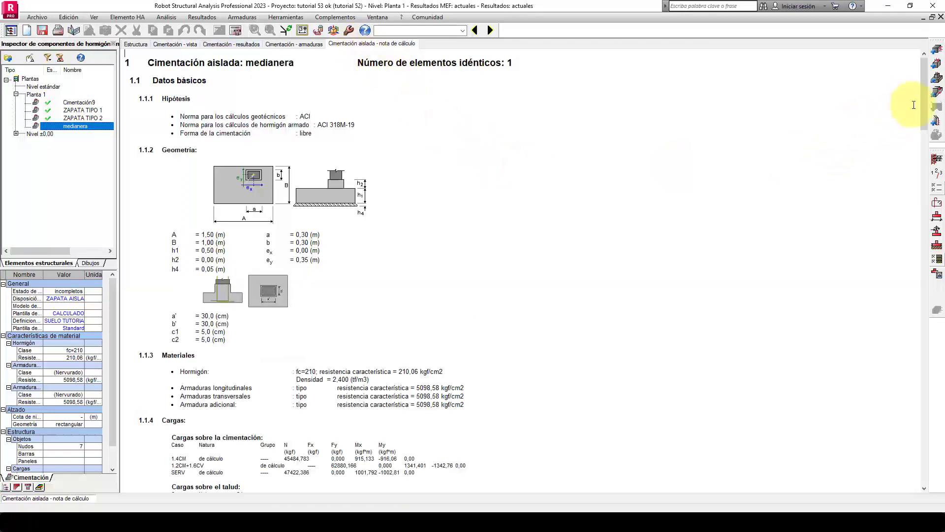
pyautogui.moveTo(923, 103); pyautogui.dragTo(909, 378)
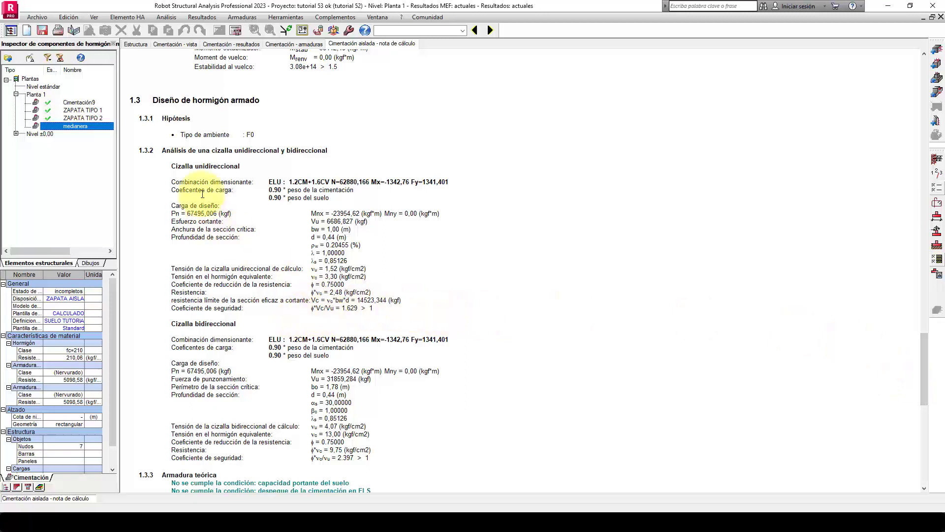
pyautogui.moveTo(172, 166); pyautogui.dragTo(240, 166)
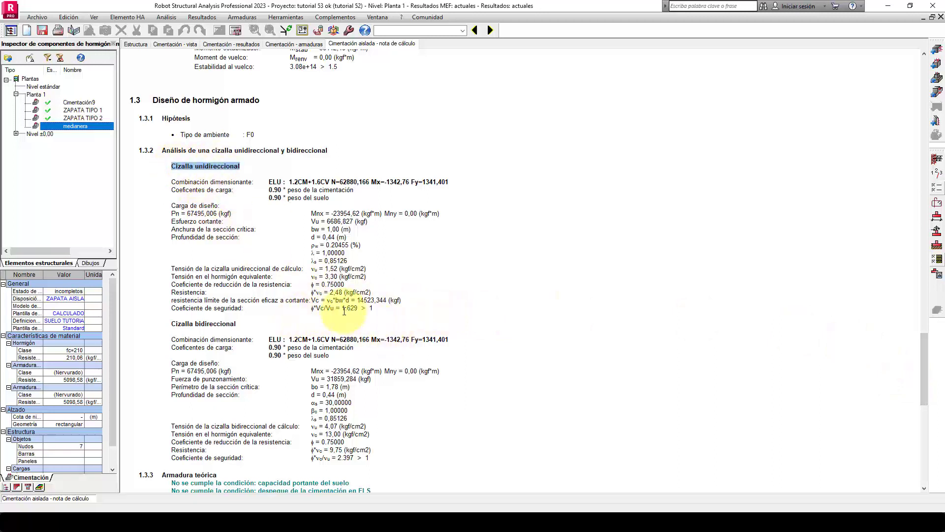
pyautogui.moveTo(342, 308); pyautogui.dragTo(353, 309)
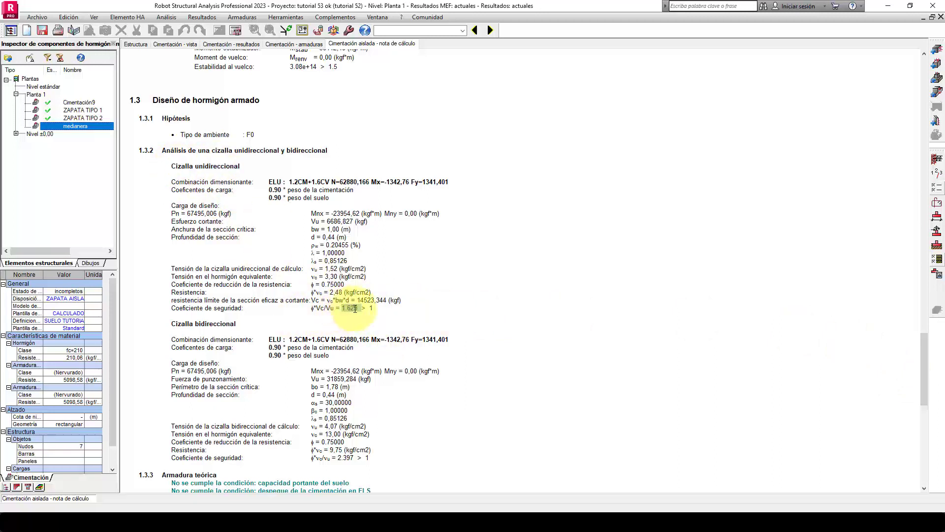
pyautogui.click(372, 309)
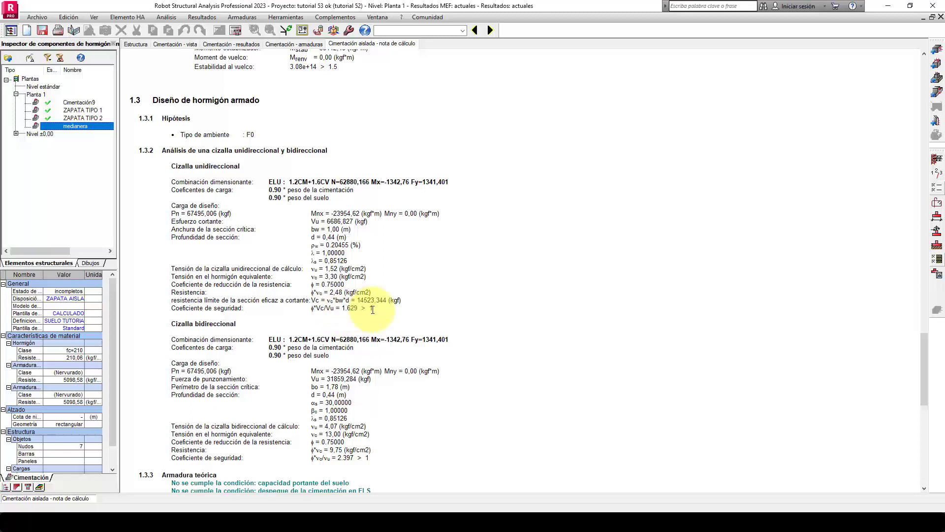
# Examine the soil bearing capacity condition in the limit states section of the recalculated note
pyautogui.moveTo(926, 353); pyautogui.dragTo(930, 189)
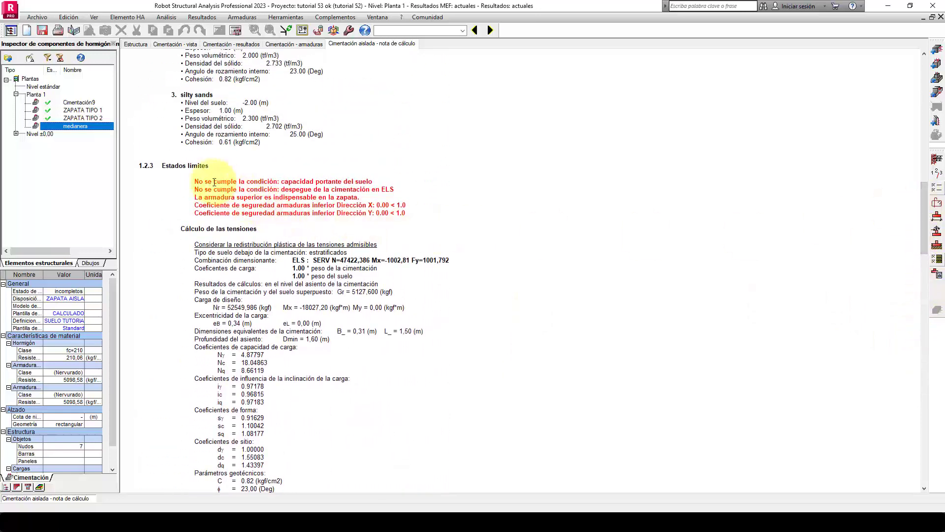
pyautogui.moveTo(196, 181); pyautogui.dragTo(367, 182)
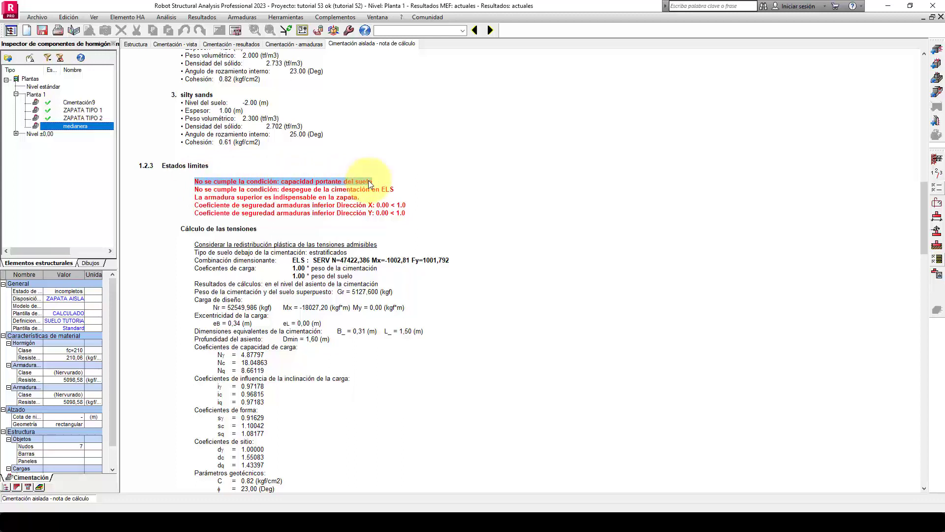
pyautogui.click(369, 184)
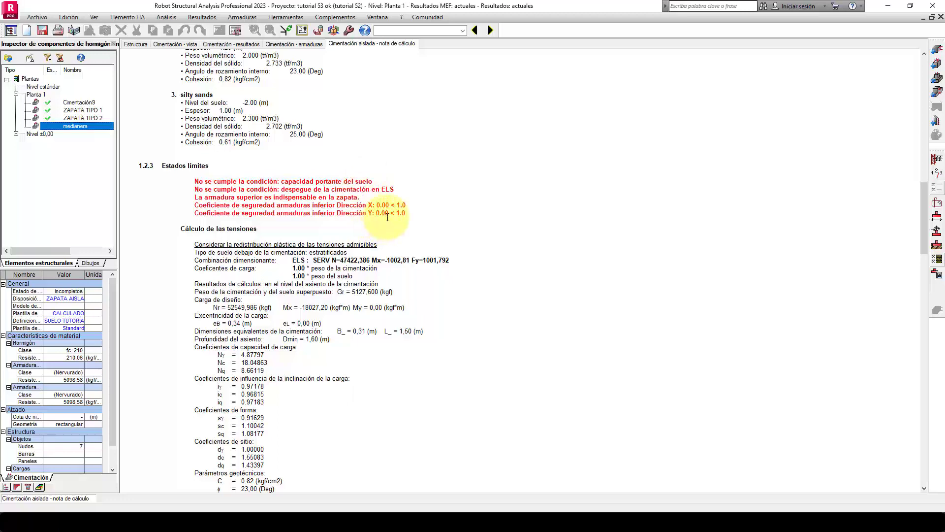
# Review the loads on the footing and the design moment Mx in the note's stress calculation
pyautogui.scroll(10, 393, 216)
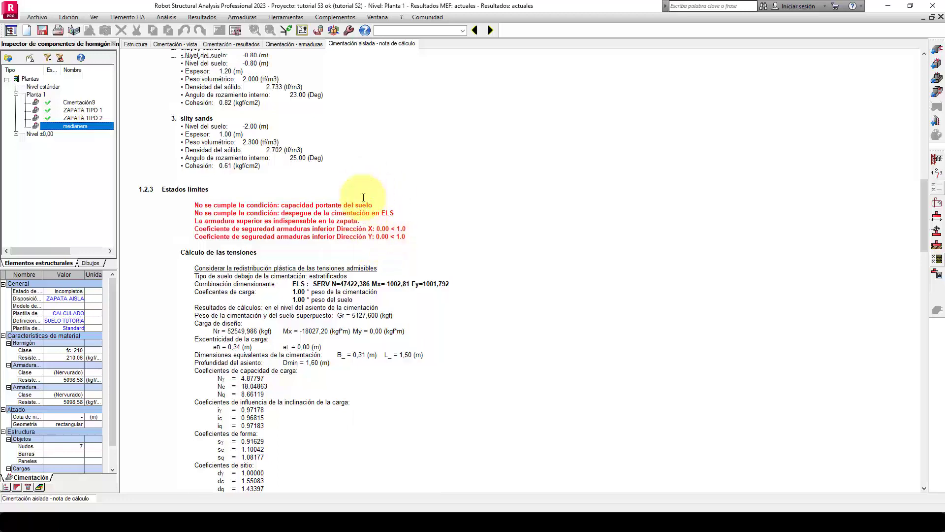
pyautogui.scroll(7, 360, 200)
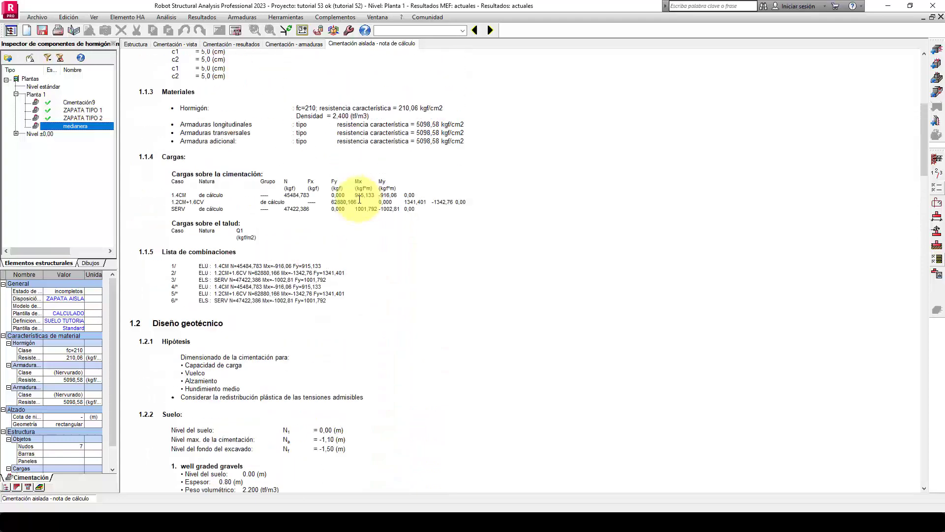
pyautogui.scroll(-6, 361, 200)
pyautogui.scroll(-9, 361, 200)
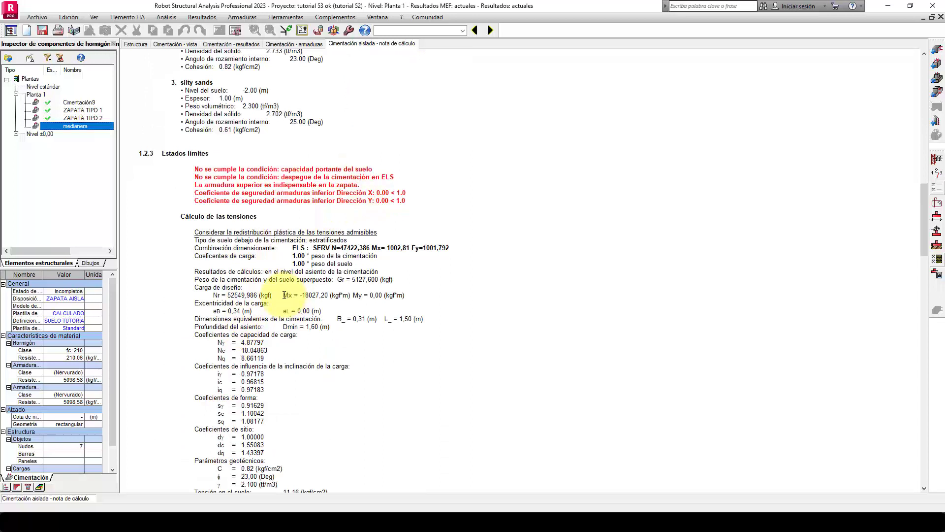
pyautogui.moveTo(284, 295); pyautogui.dragTo(347, 296)
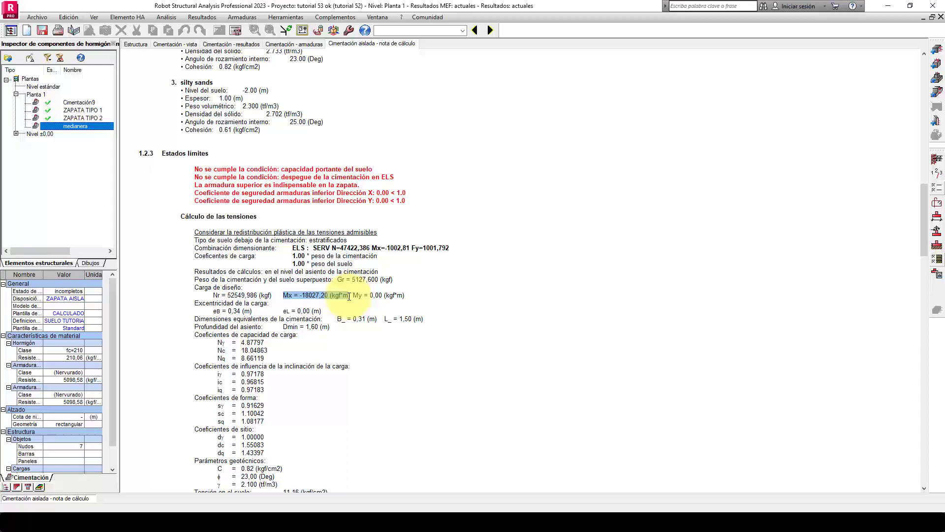
pyautogui.moveTo(349, 296); pyautogui.dragTo(349, 296)
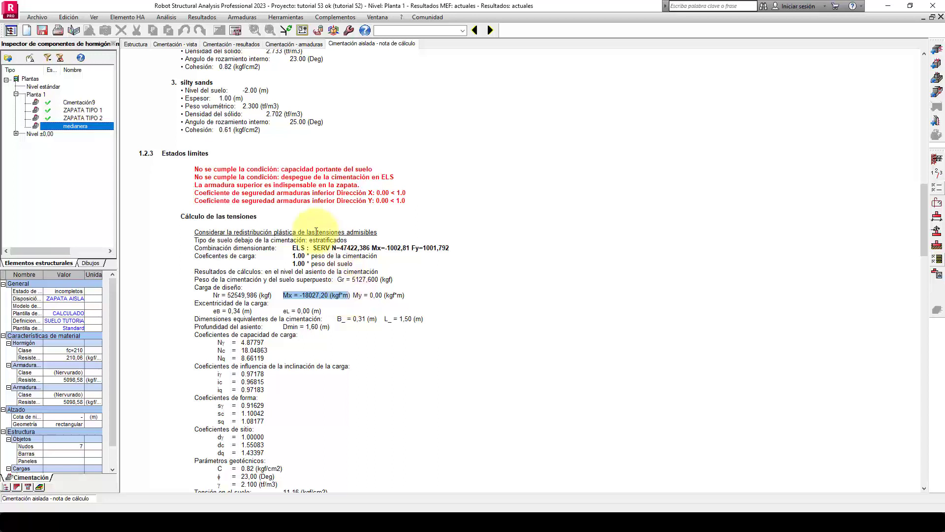
# Return to the footing's 3D view and enable the moment transferred to the foundation beam in its optimization settings
pyautogui.click(174, 44)
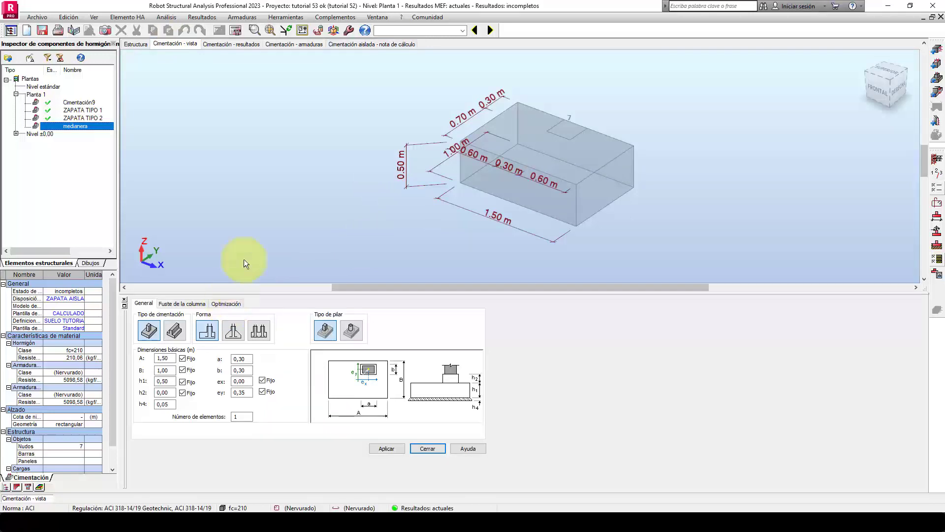
pyautogui.click(223, 303)
pyautogui.moveTo(461, 217); pyautogui.dragTo(288, 219, button='middle')
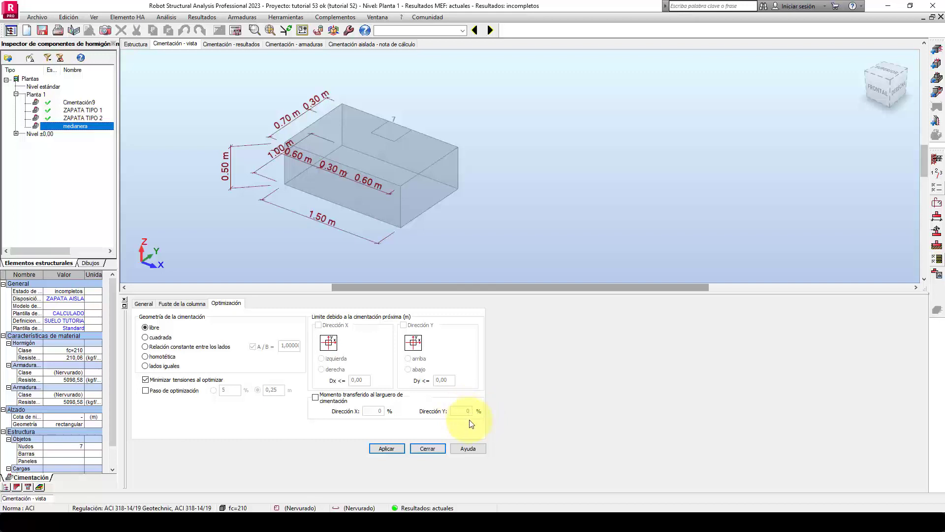
pyautogui.click(315, 398)
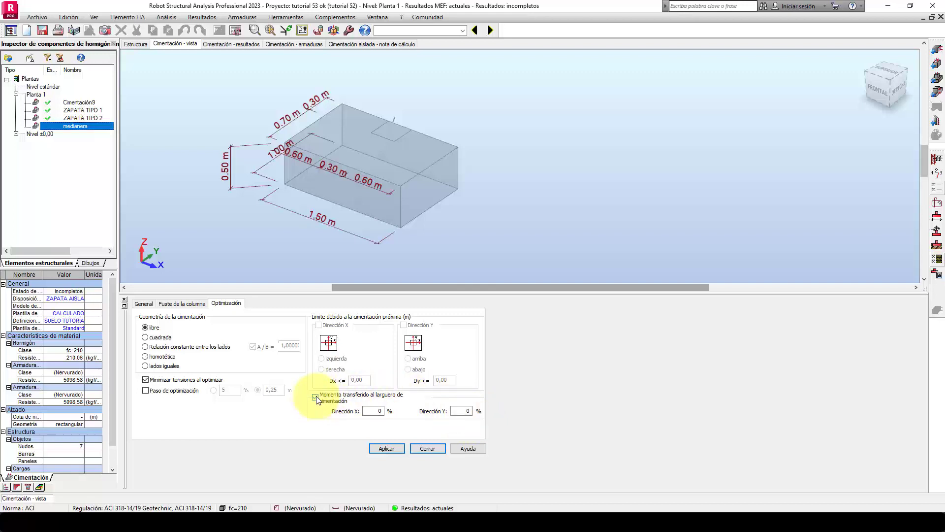
pyautogui.doubleClick(377, 411)
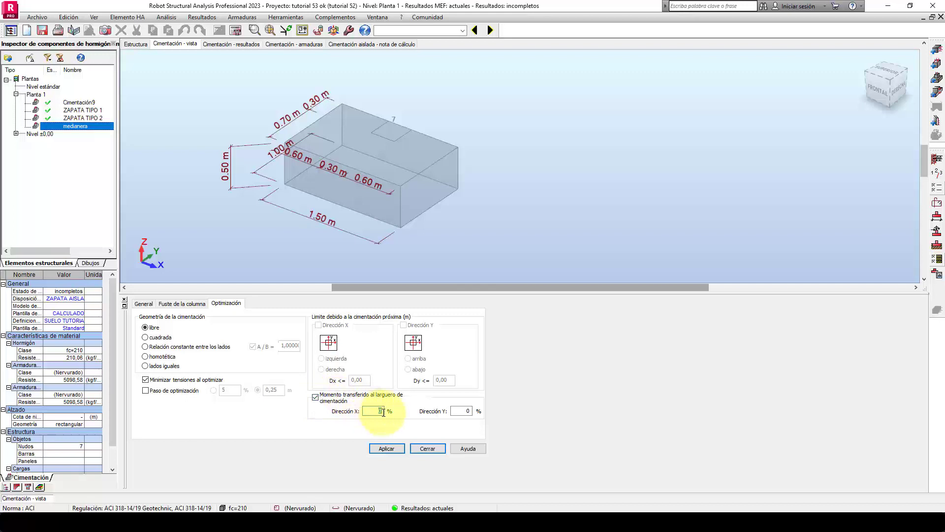
pyautogui.doubleClick(467, 411)
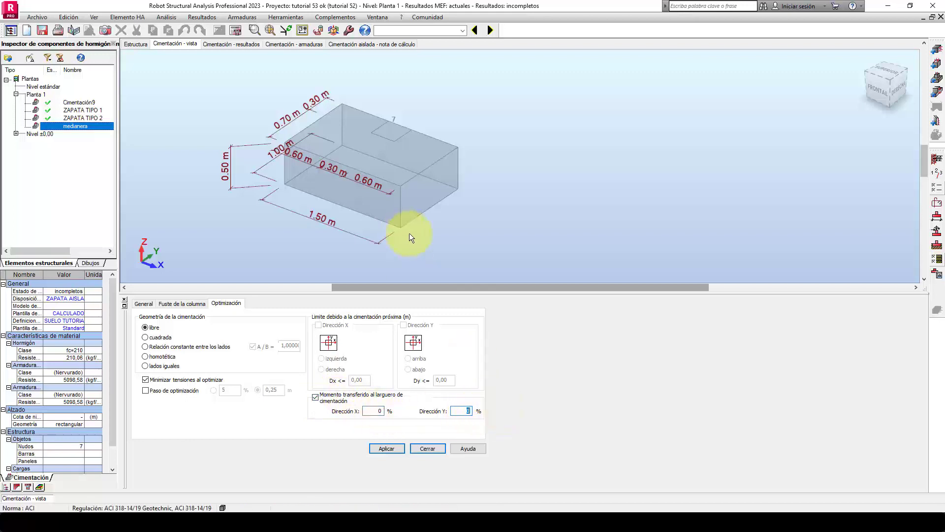
# Set the moment transferred to the foundation beam to 20 % in direction Y and apply it to the footing
pyautogui.moveTo(409, 233); pyautogui.dragTo(447, 226, button='middle')
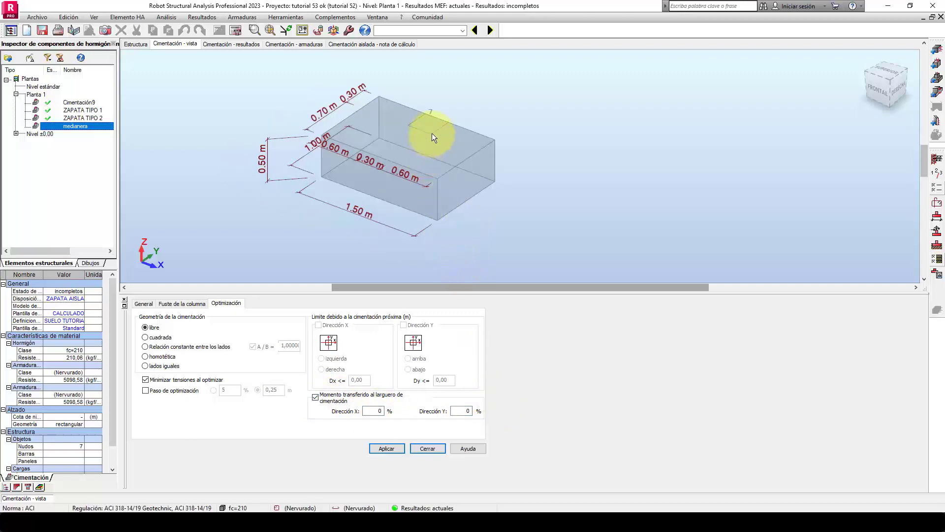
pyautogui.click(898, 89)
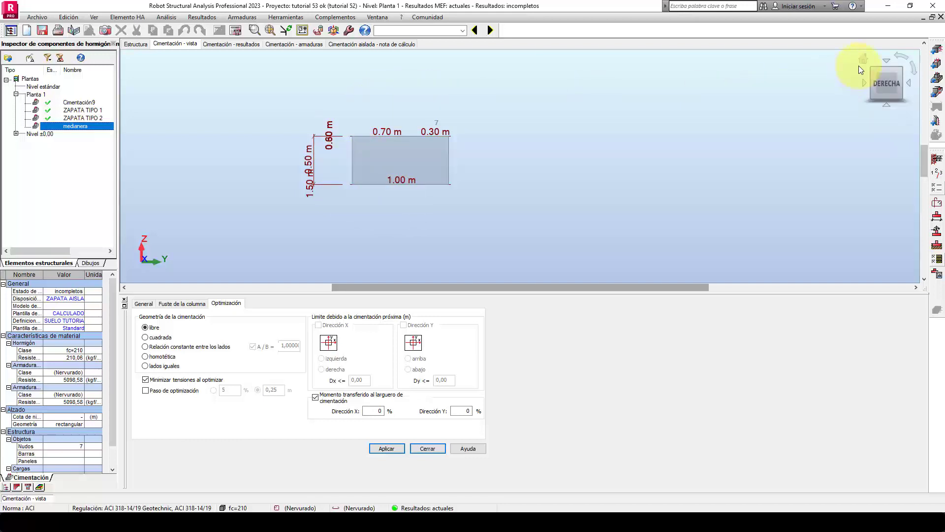
pyautogui.click(859, 68)
pyautogui.moveTo(558, 230); pyautogui.dragTo(527, 236, button='middle')
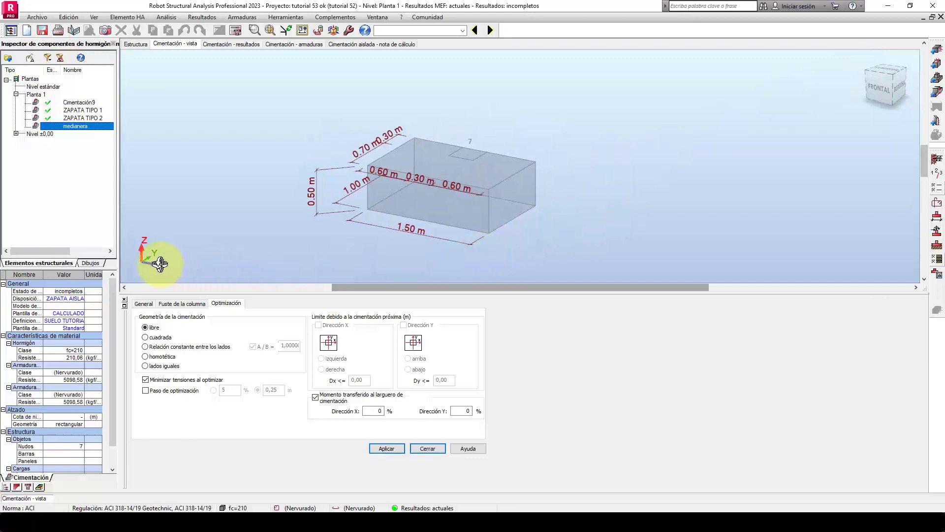
pyautogui.keyDown('shift'); pyautogui.moveTo(352, 205); pyautogui.dragTo(409, 227, button='middle'); pyautogui.keyUp('shift')
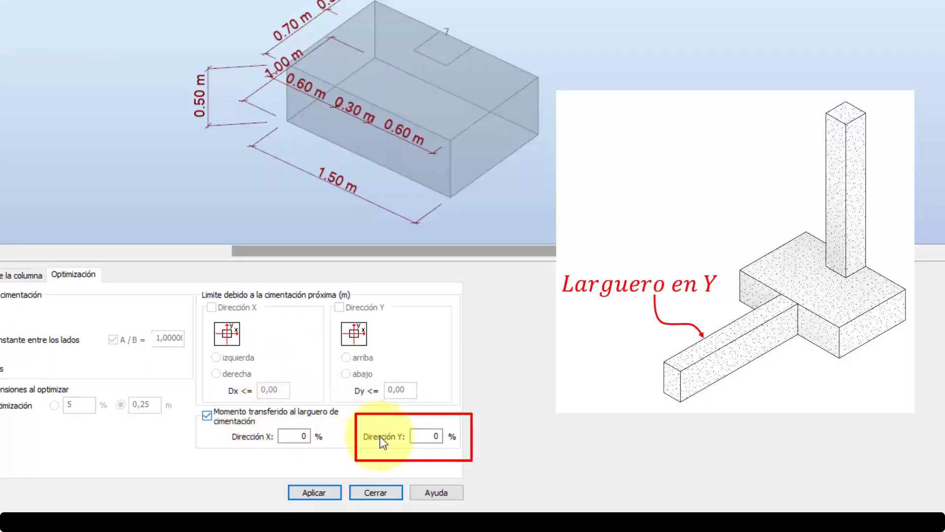
pyautogui.doubleClick(426, 437)
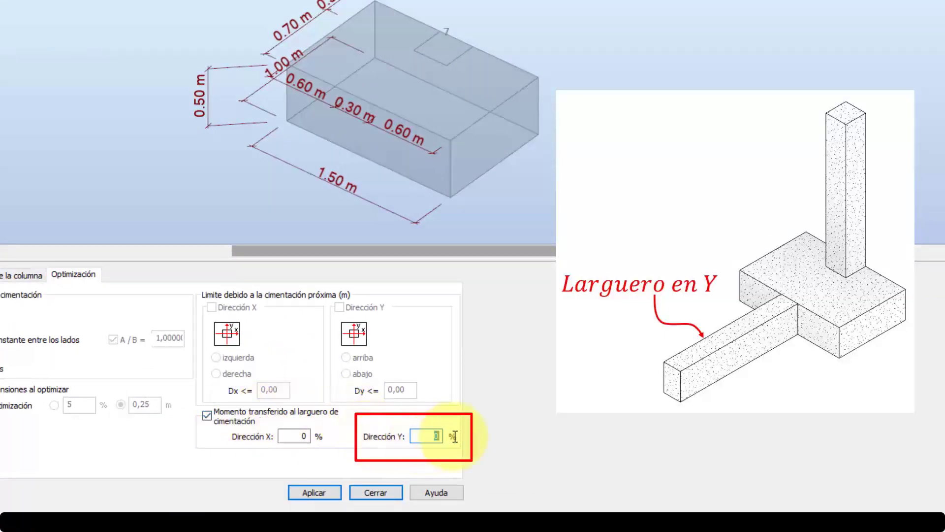
pyautogui.write('20')
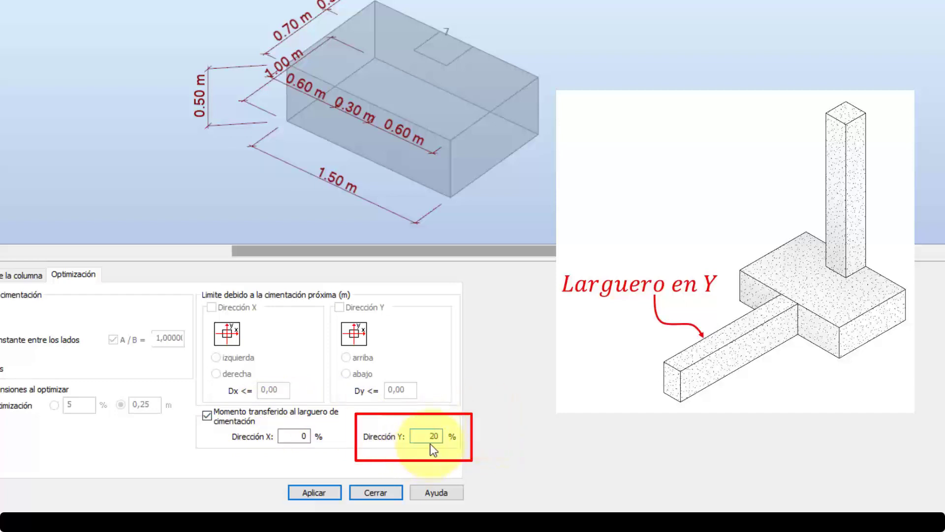
pyautogui.click(306, 493)
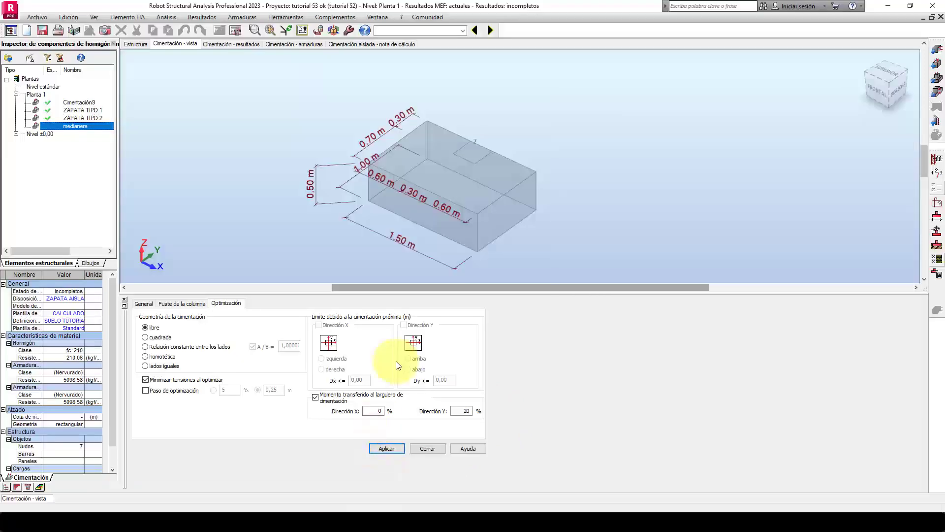
# Recalculate the footing with the transferred moment, dismiss the error list and open its calculation note
pyautogui.moveTo(497, 210); pyautogui.dragTo(449, 201, button='middle')
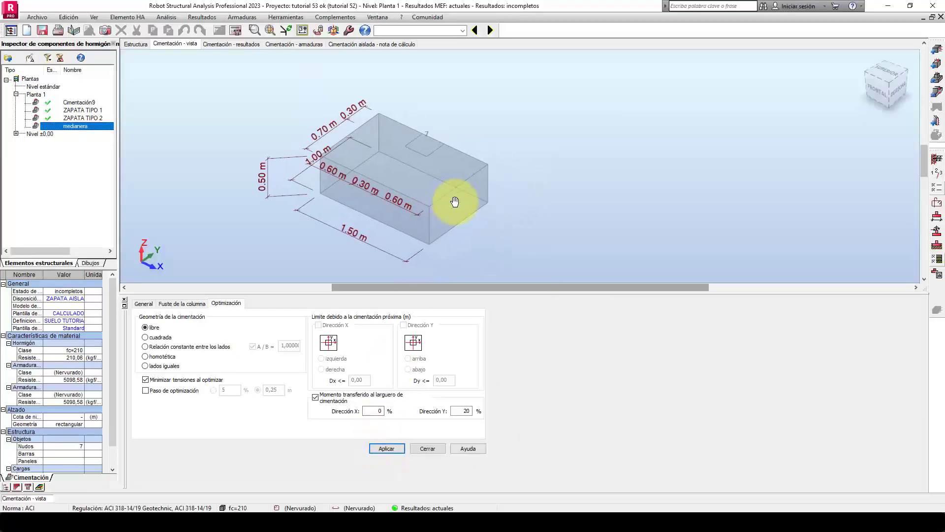
pyautogui.click(237, 31)
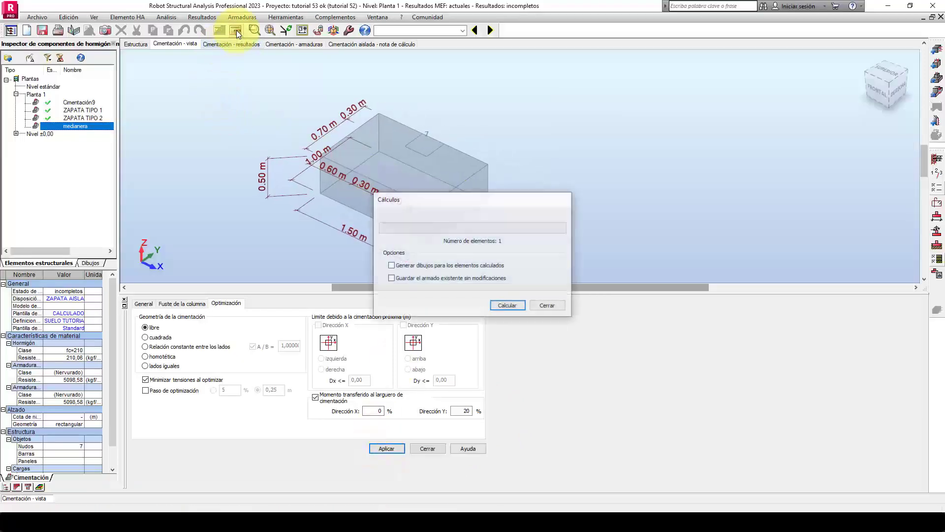
pyautogui.click(506, 306)
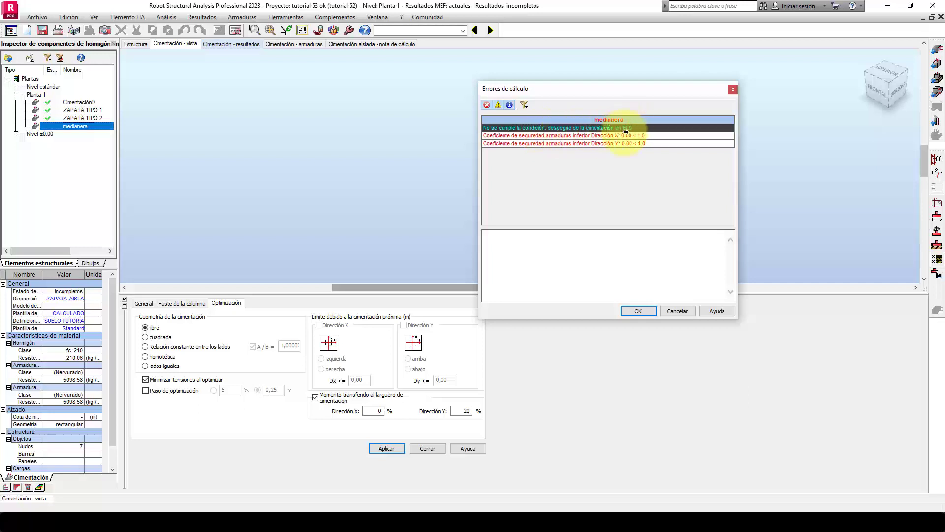
pyautogui.click(634, 311)
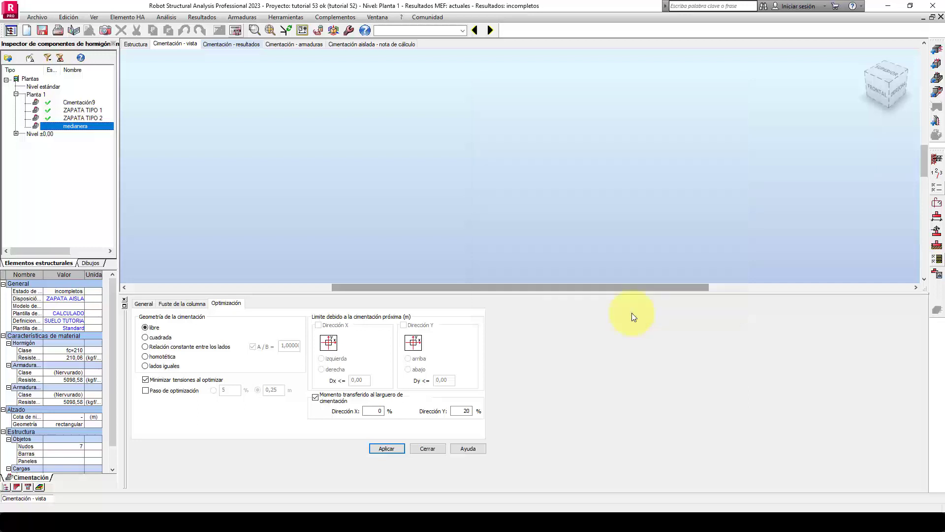
pyautogui.click(363, 43)
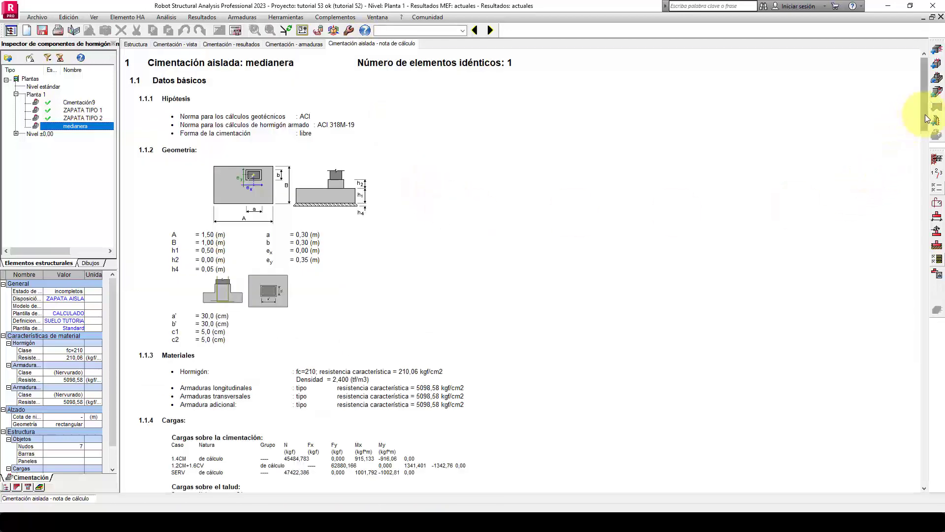
# Examine the design moment Mx in the stress calculation of the medianera footing's calculation note
pyautogui.moveTo(925, 118); pyautogui.dragTo(922, 254)
pyautogui.moveTo(282, 214); pyautogui.dragTo(340, 213)
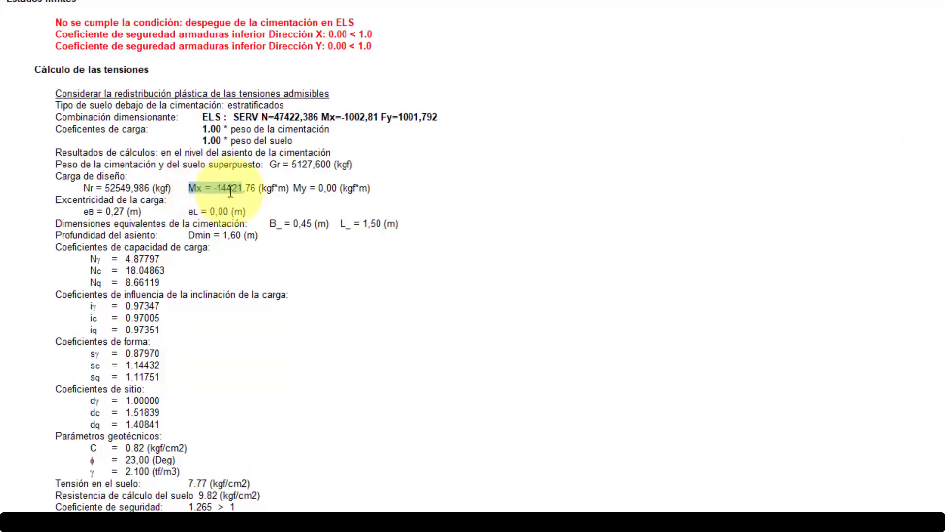
pyautogui.moveTo(275, 188); pyautogui.dragTo(288, 188)
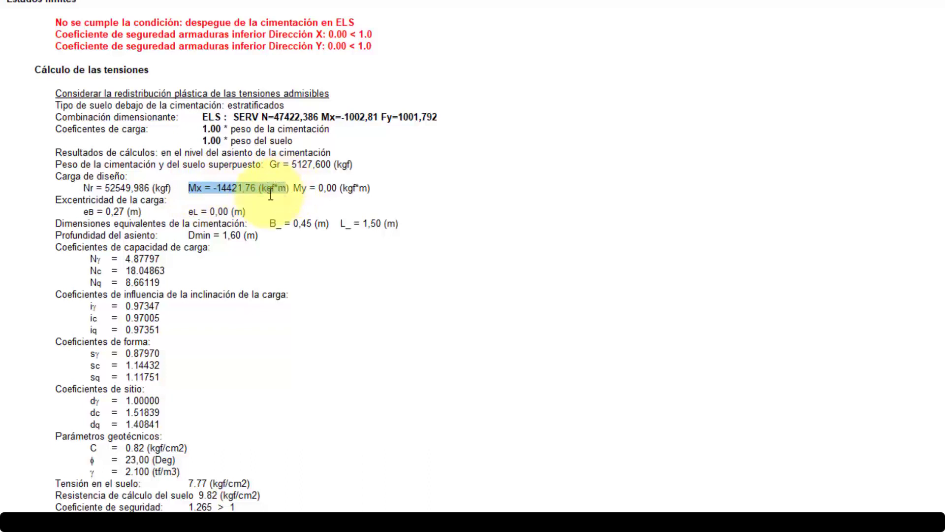
pyautogui.click(213, 188)
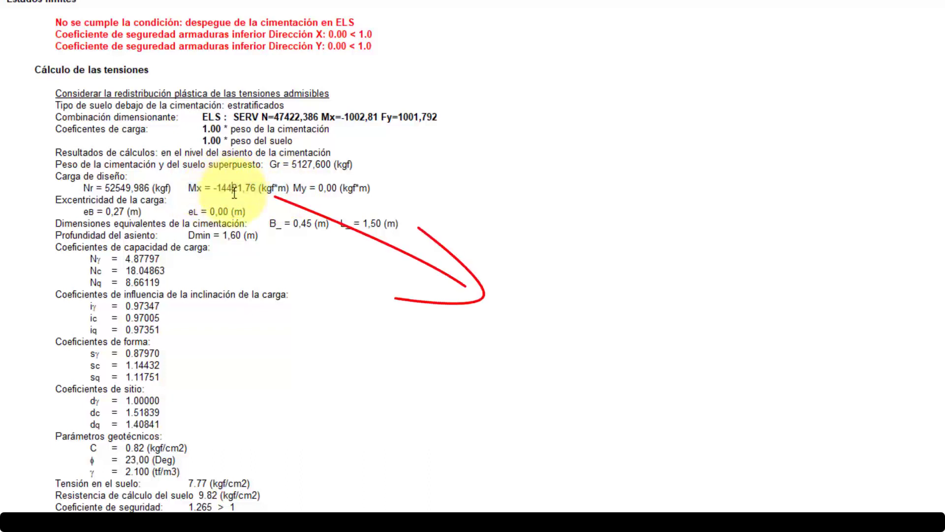
pyautogui.moveTo(205, 188); pyautogui.dragTo(292, 191)
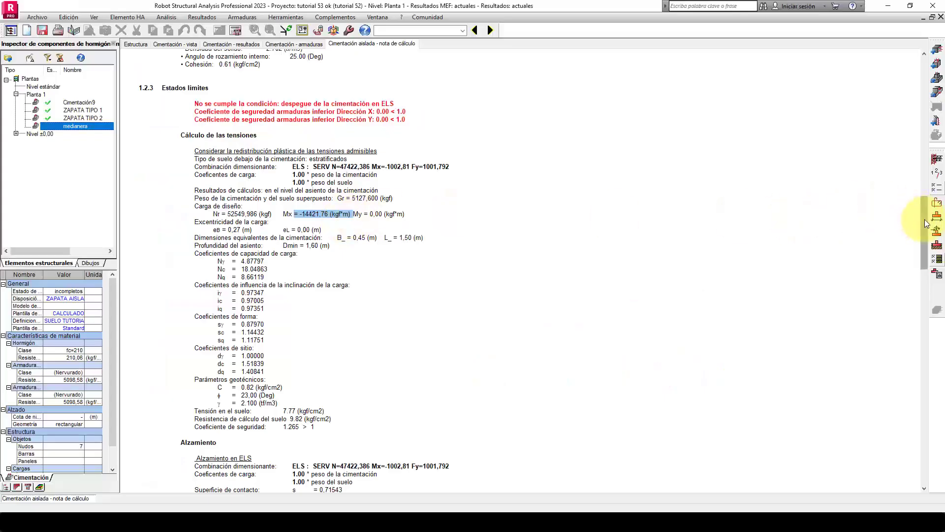
# Compare the contact surface with its limit in the note's uplift (Alzamiento) check
pyautogui.moveTo(927, 223); pyautogui.dragTo(914, 280)
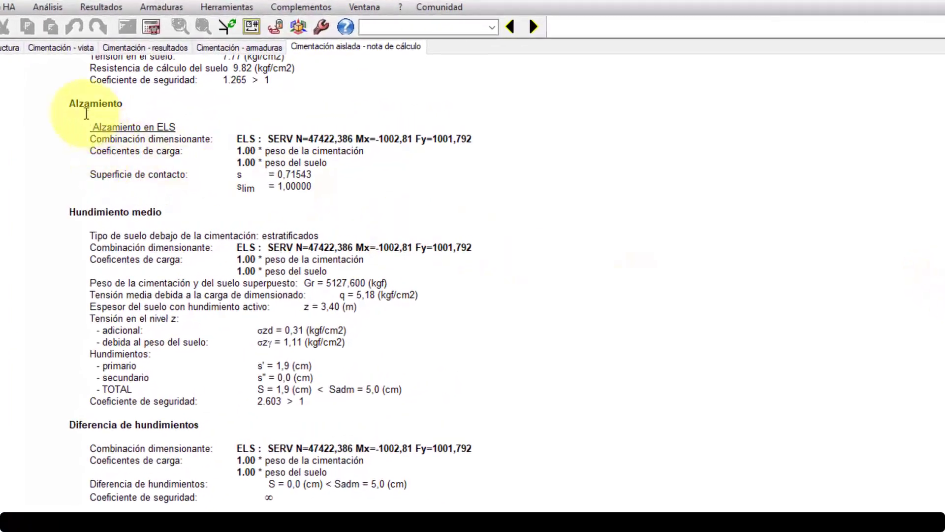
pyautogui.moveTo(70, 103); pyautogui.dragTo(126, 104)
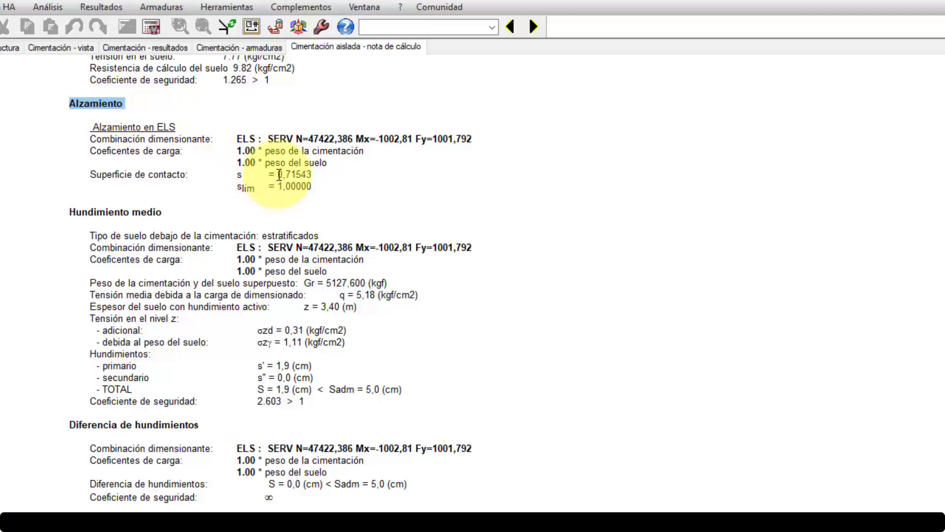
pyautogui.moveTo(279, 174); pyautogui.dragTo(306, 175)
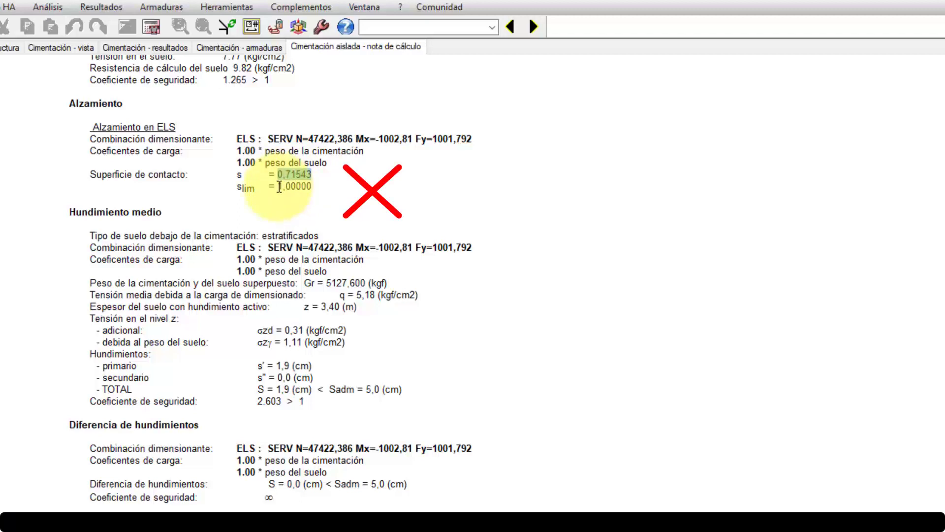
pyautogui.moveTo(279, 186); pyautogui.dragTo(298, 191)
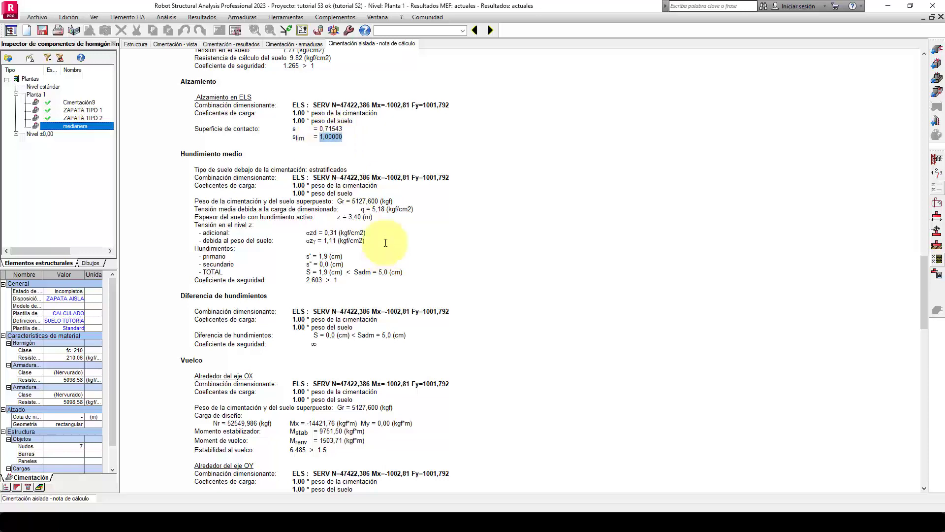
# Review the stabilizing and overturning moments and the overturning stability about the OX and OY axes in the note
pyautogui.scroll(-6, 394, 229)
pyautogui.scroll(-3, 394, 229)
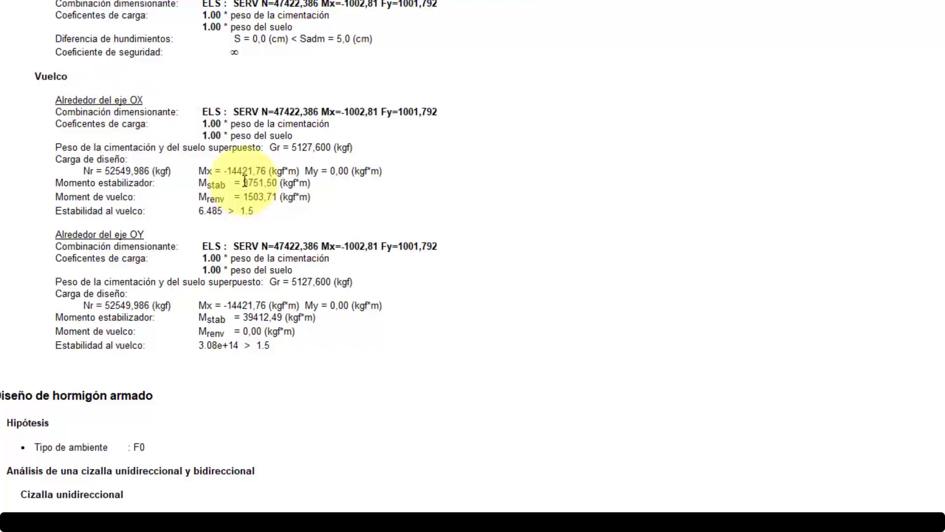
pyautogui.moveTo(244, 184); pyautogui.dragTo(278, 182)
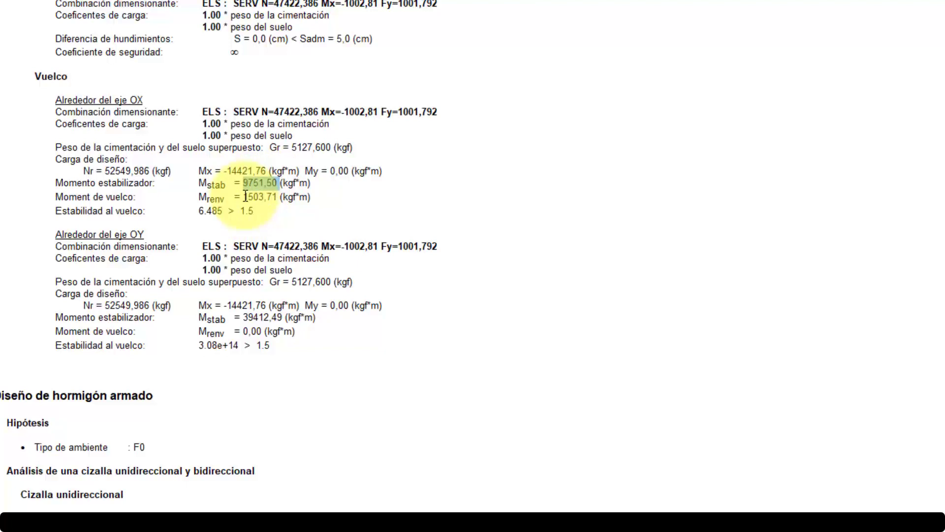
pyautogui.moveTo(245, 196); pyautogui.dragTo(279, 196)
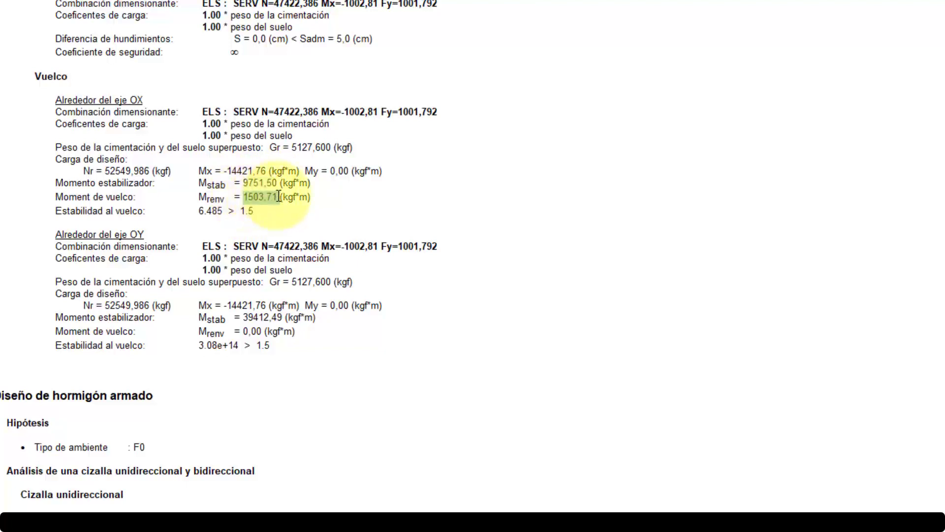
pyautogui.click(202, 212)
pyautogui.moveTo(201, 212); pyautogui.dragTo(258, 211)
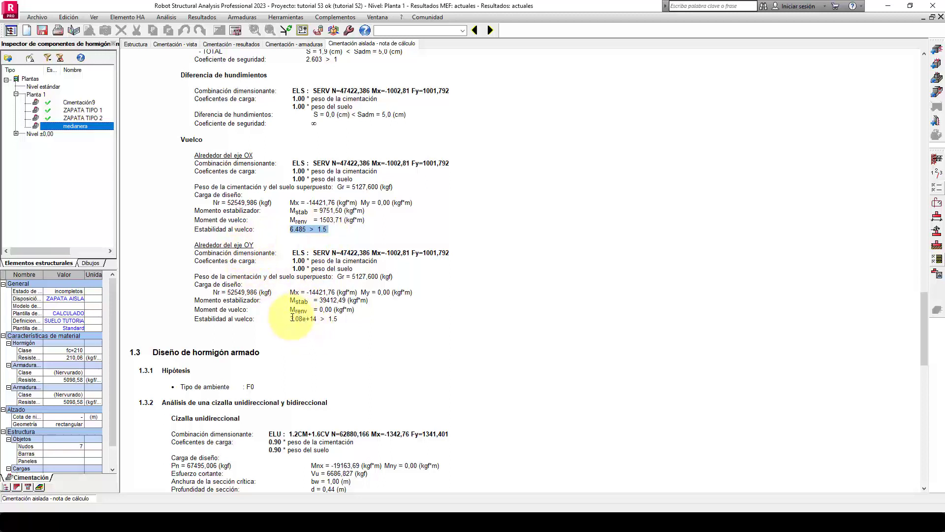
pyautogui.moveTo(291, 318); pyautogui.dragTo(338, 318)
pyautogui.click(330, 276)
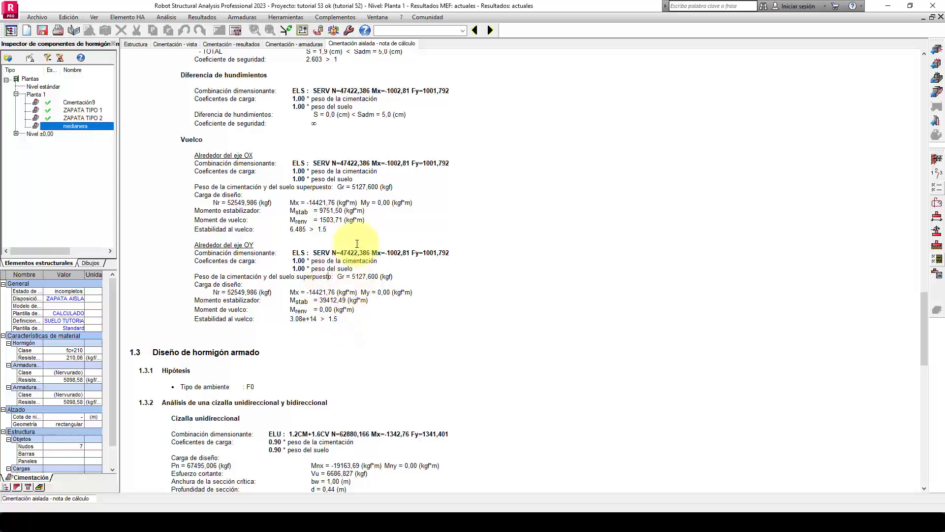
# Go back to the uplift check in the calculation note and re-examine the footing's contact surface
pyautogui.scroll(3, 357, 236)
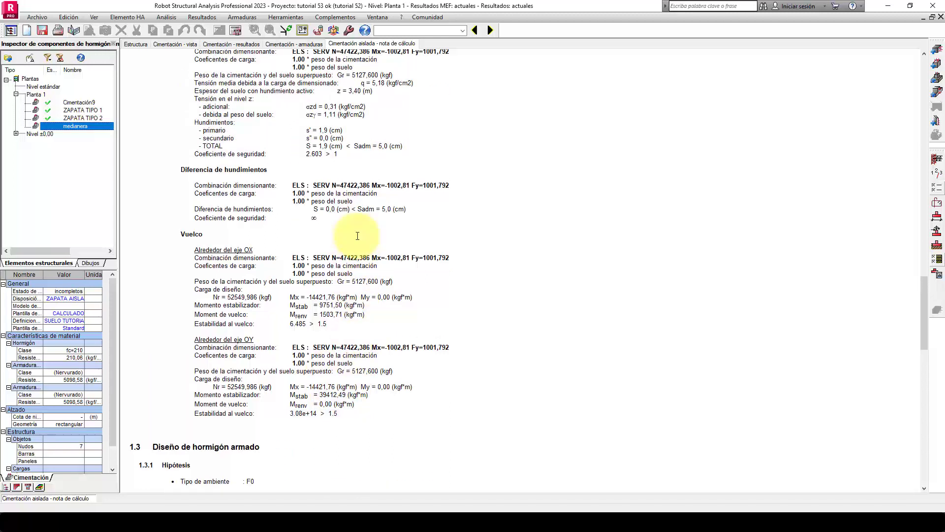
pyautogui.scroll(6, 358, 236)
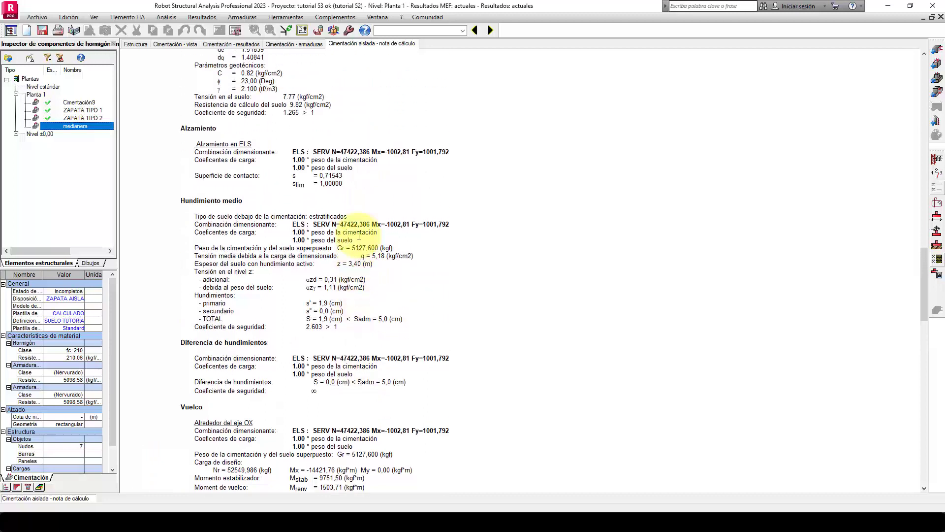
pyautogui.scroll(2, 359, 235)
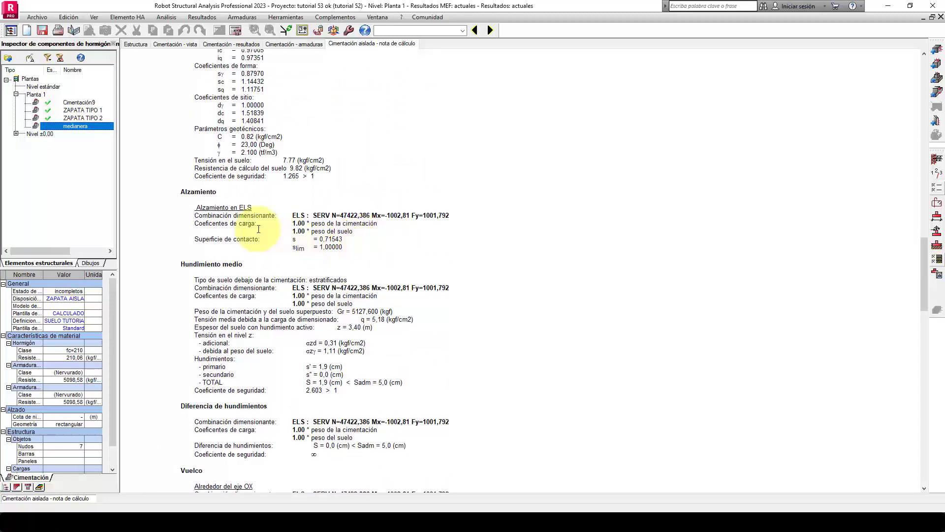
pyautogui.moveTo(319, 239); pyautogui.dragTo(345, 239)
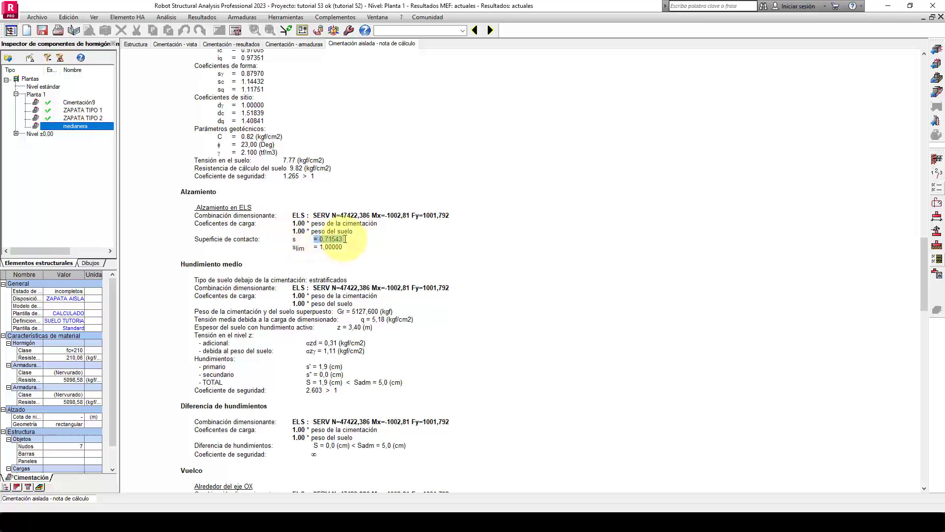
# In the footing's optimization settings, set the moment transferred to the foundation beam to 30 % in direction Y and apply it
pyautogui.click(178, 43)
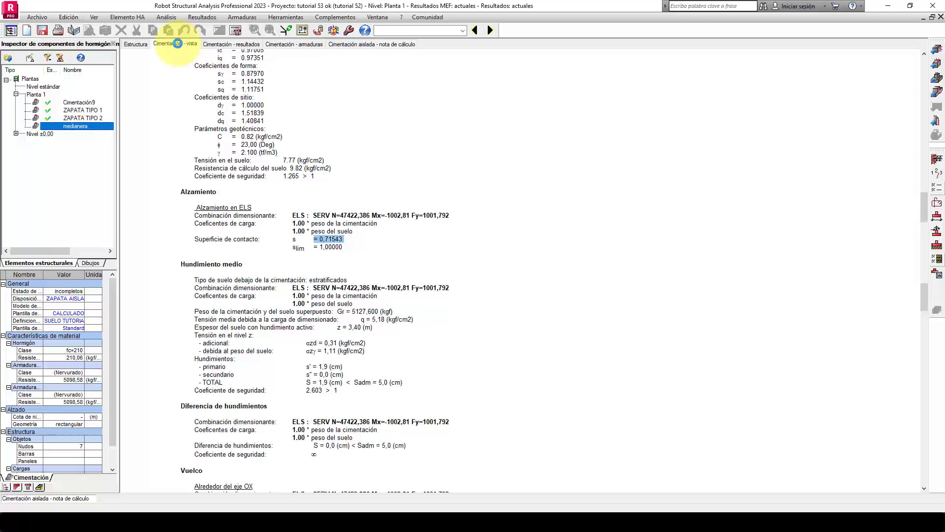
pyautogui.moveTo(587, 208); pyautogui.dragTo(553, 211, button='middle')
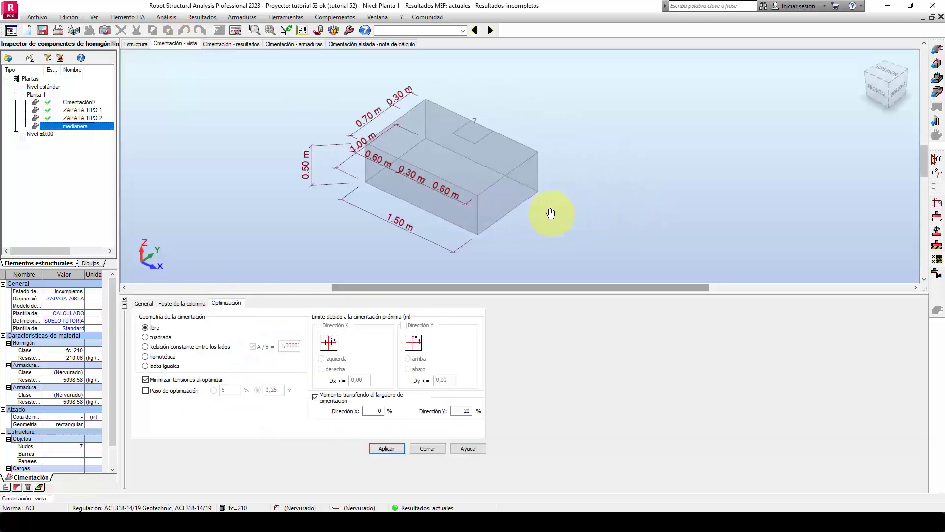
pyautogui.doubleClick(460, 411)
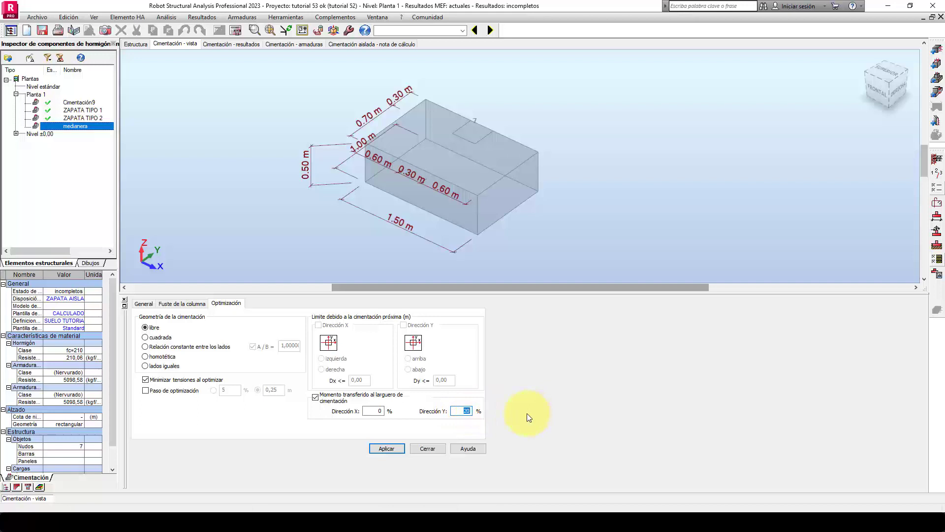
pyautogui.write('30')
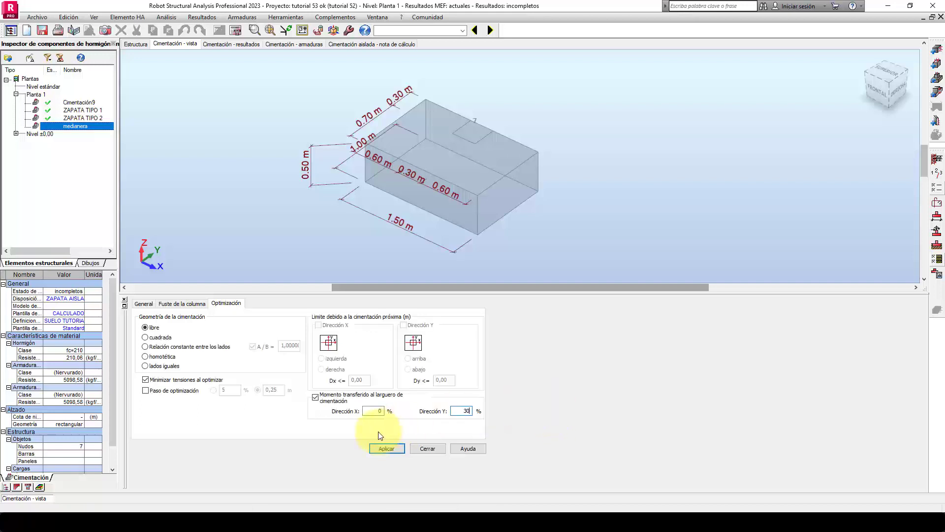
pyautogui.click(374, 450)
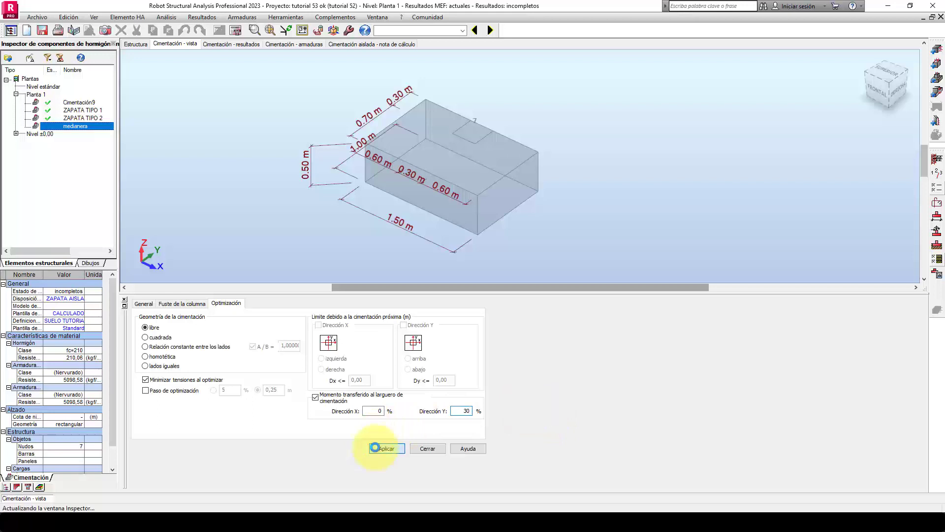
# Recalculate the footing with the 30 % transferred moment, dismiss the error list and open the calculation note
pyautogui.click(235, 31)
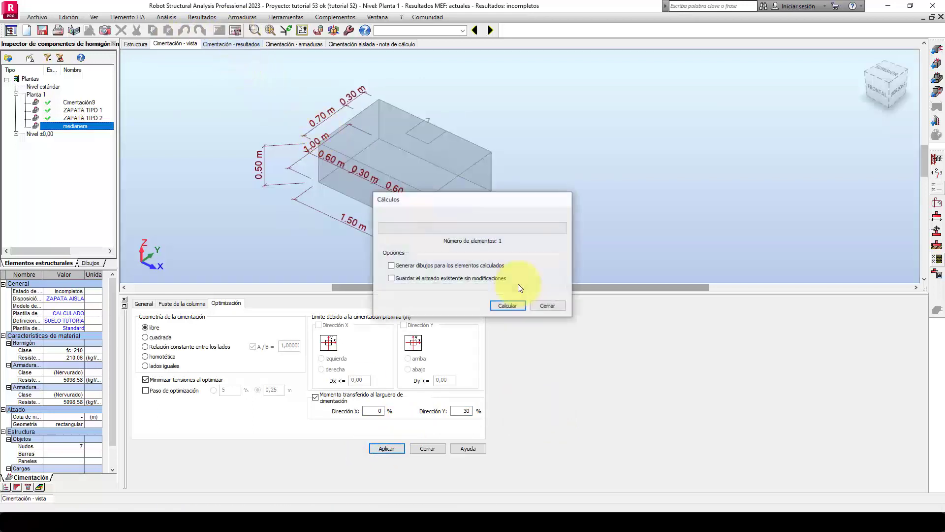
pyautogui.click(507, 305)
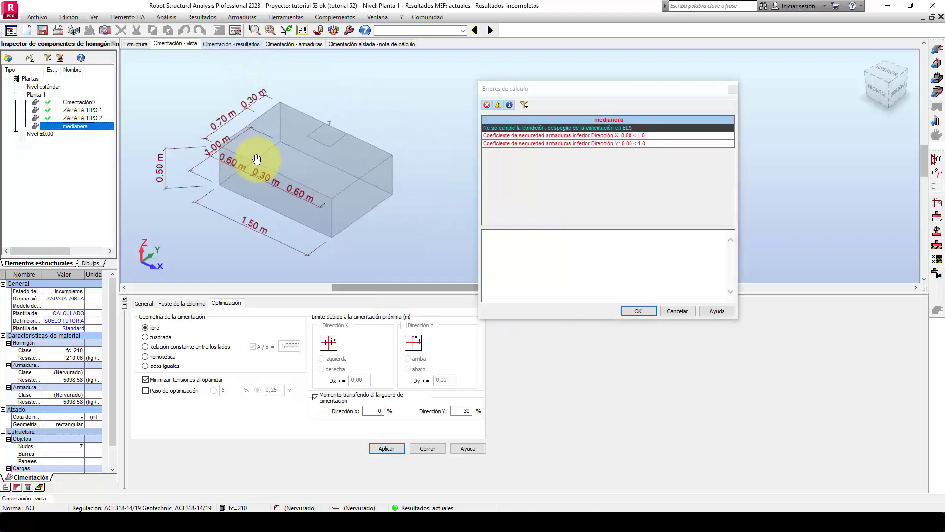
pyautogui.moveTo(257, 159); pyautogui.dragTo(267, 163, button='middle')
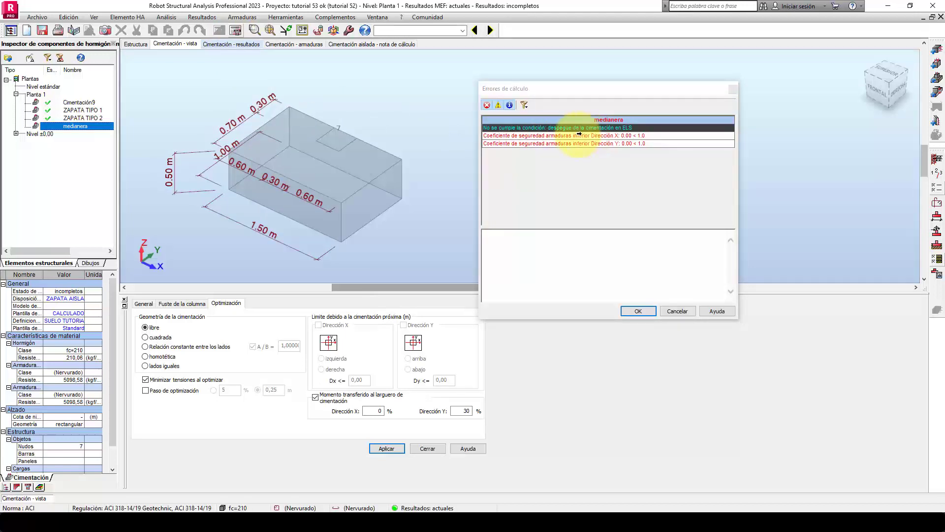
pyautogui.click(629, 310)
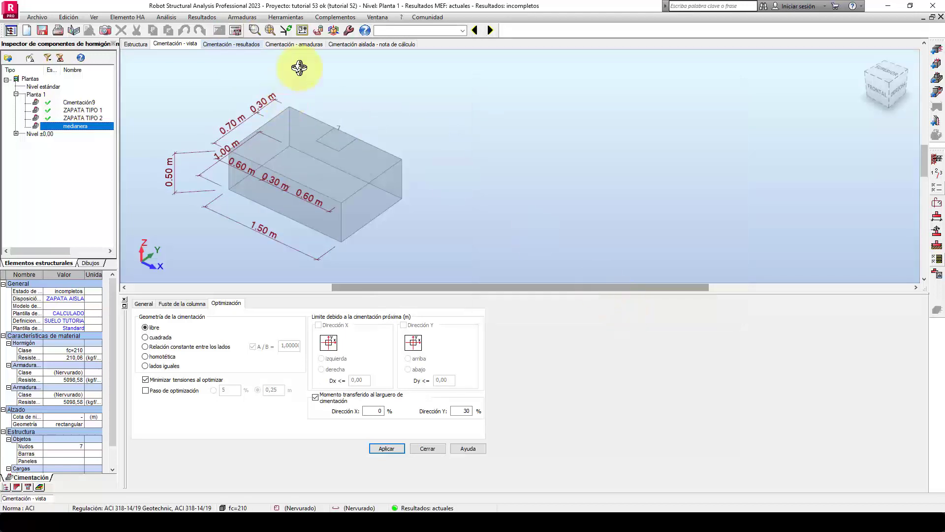
pyautogui.click(358, 43)
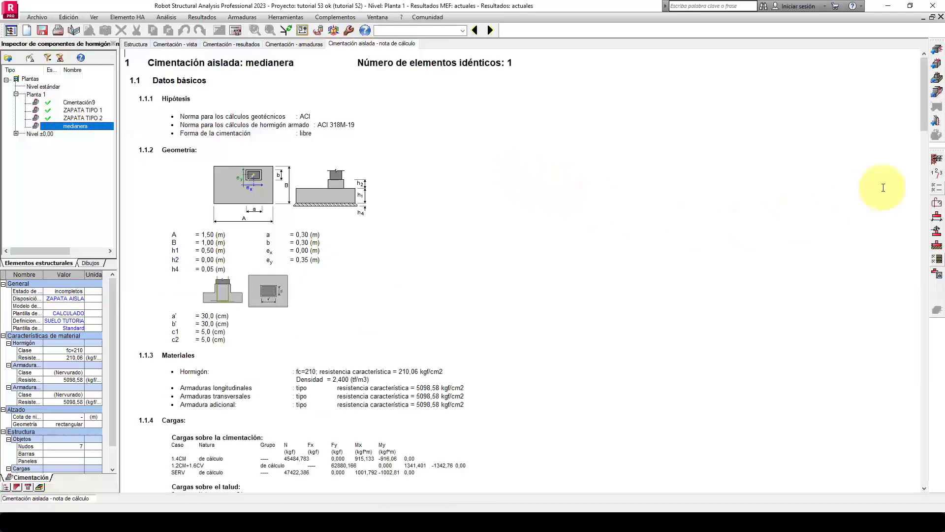
# Check the stress calculation's safety factor and the uplift contact surface in the recalculated note
pyautogui.moveTo(924, 105); pyautogui.dragTo(917, 273)
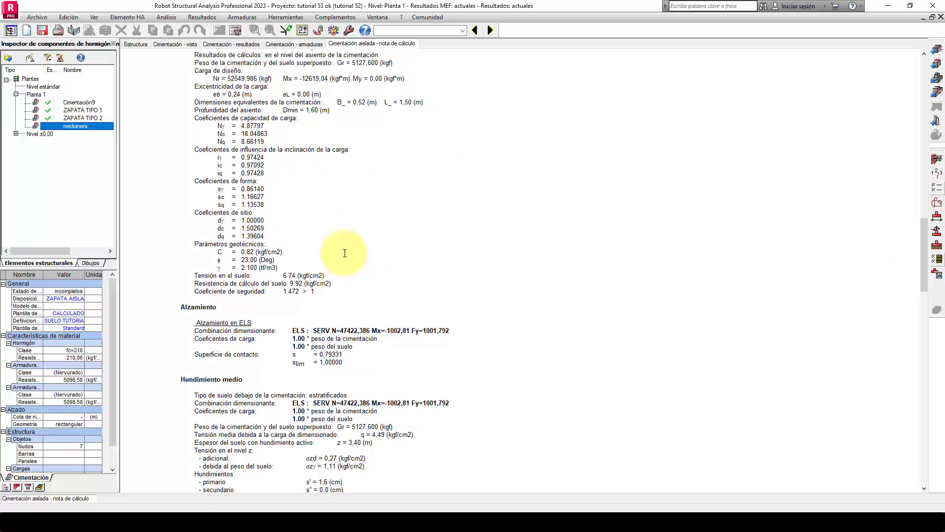
pyautogui.scroll(5, 345, 253)
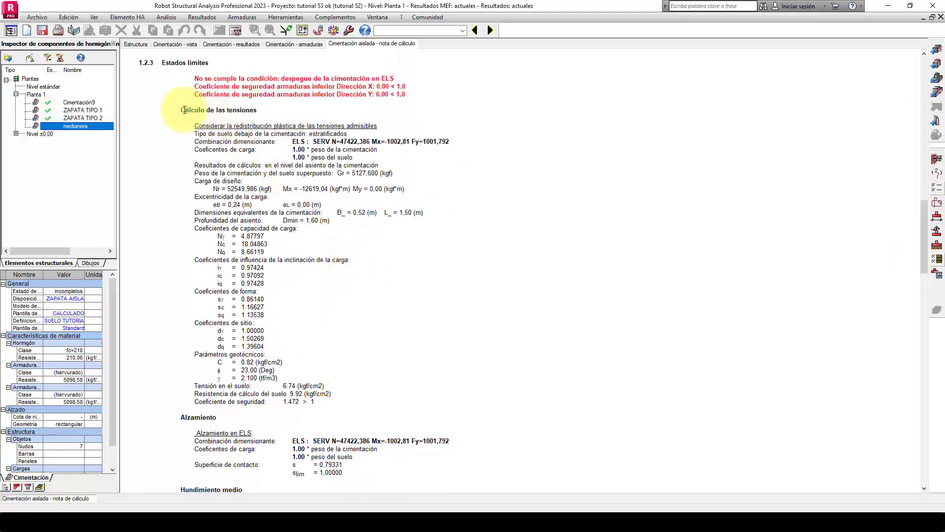
pyautogui.moveTo(184, 110); pyautogui.dragTo(253, 111)
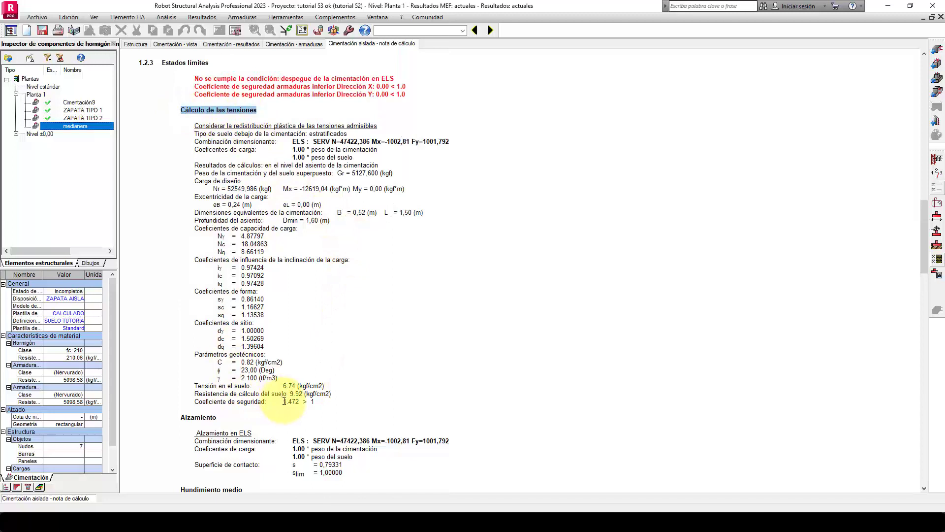
pyautogui.moveTo(283, 403); pyautogui.dragTo(313, 402)
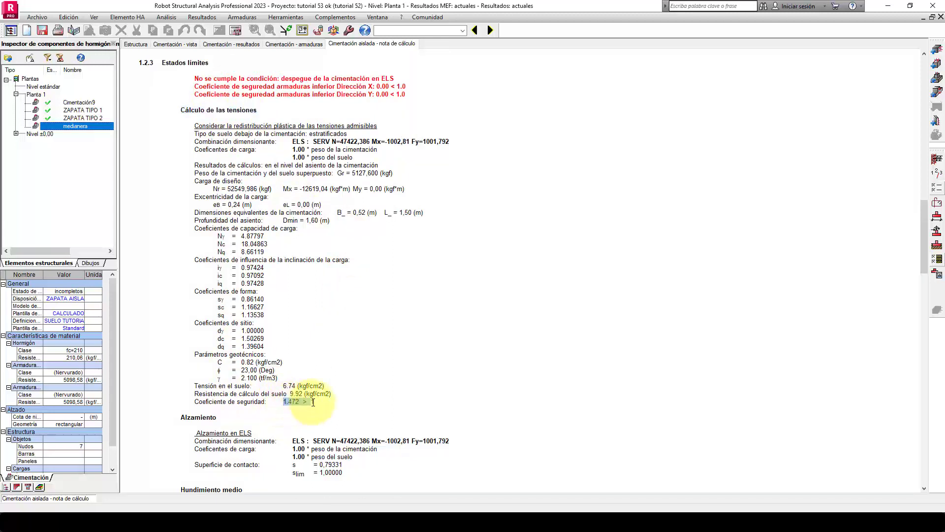
pyautogui.scroll(-6, 426, 355)
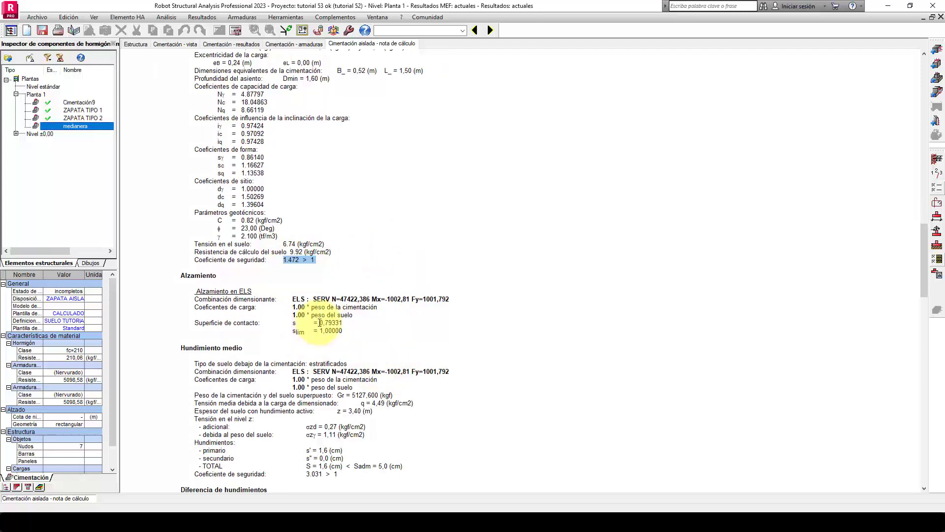
pyautogui.moveTo(320, 322); pyautogui.dragTo(343, 323)
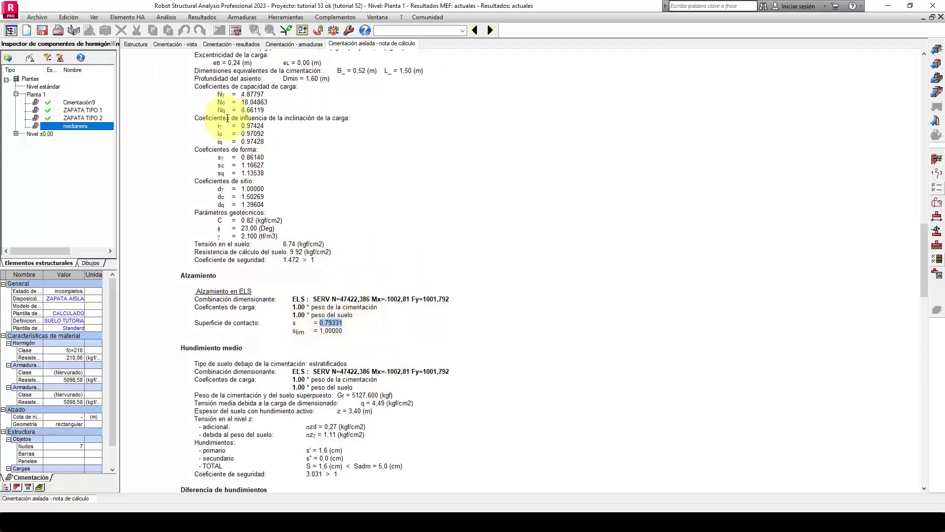
# Set the moment transferred to the foundation beam to 50 % in direction Y, apply it and recalculate the footing
pyautogui.click(170, 44)
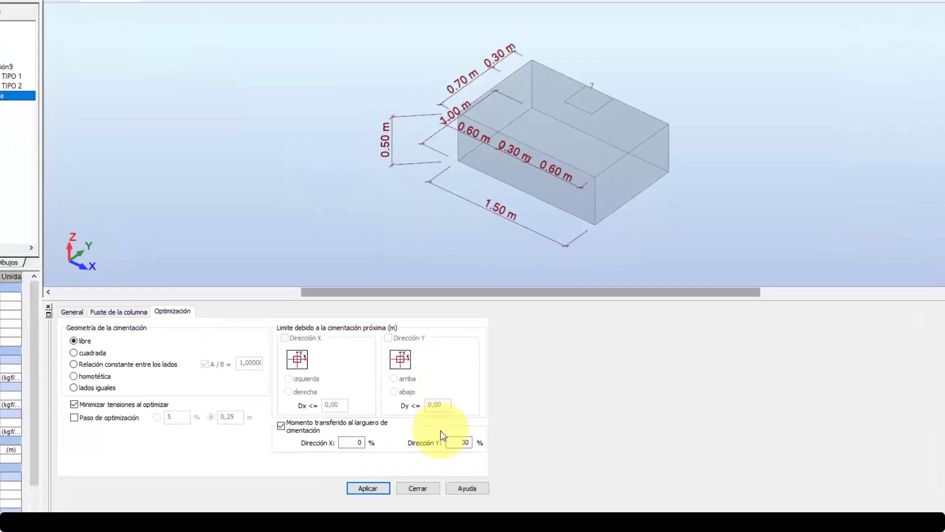
pyautogui.doubleClick(465, 411)
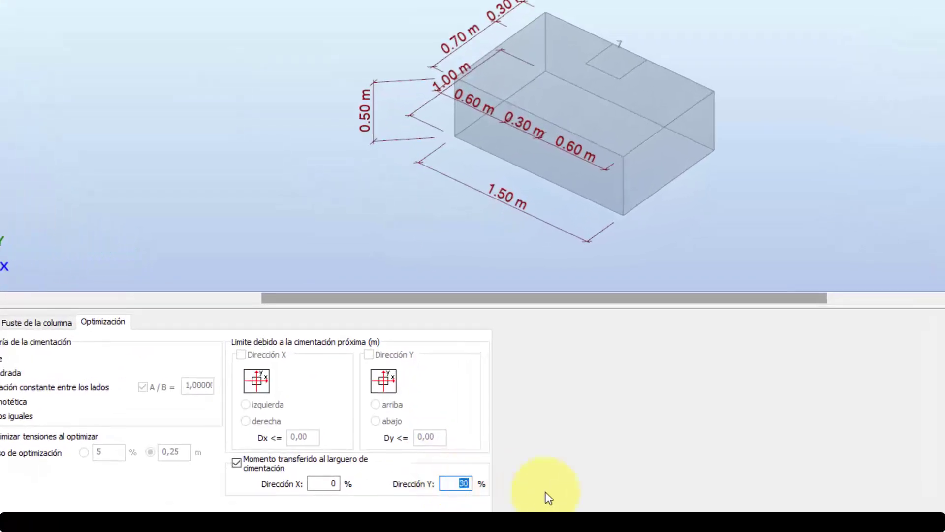
pyautogui.write('50')
pyautogui.moveTo(603, 193); pyautogui.dragTo(346, 205, button='middle')
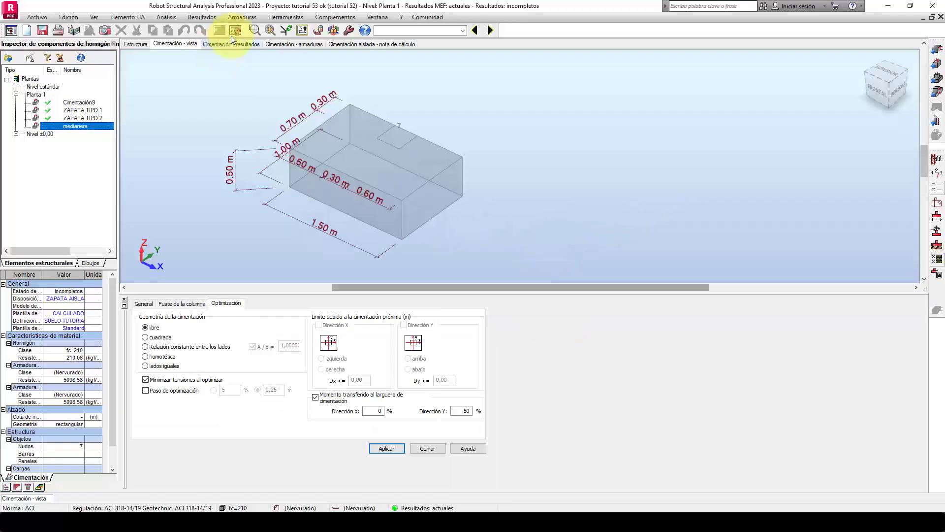
pyautogui.click(235, 30)
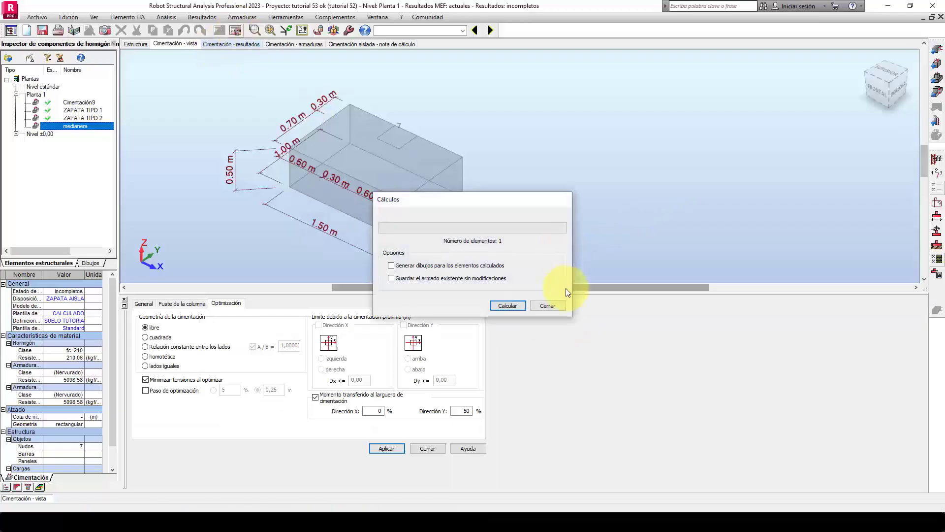
pyautogui.click(511, 304)
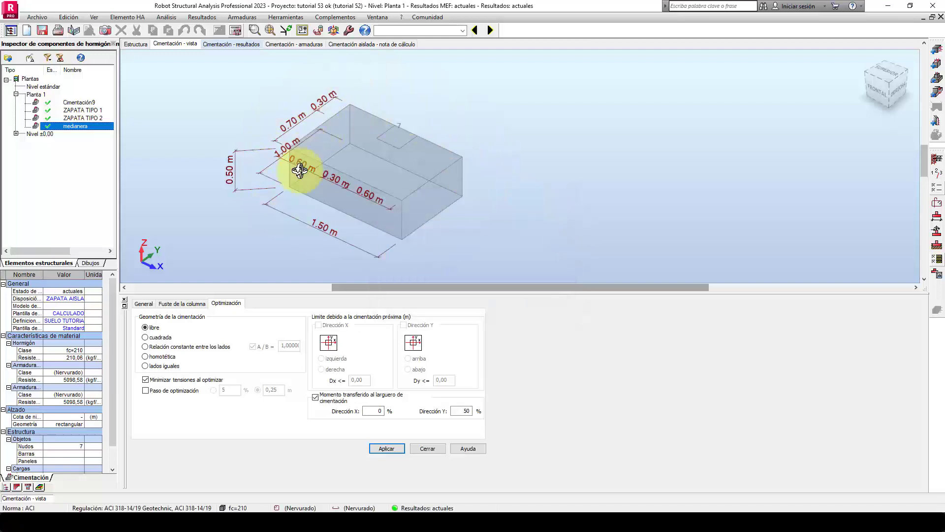
pyautogui.doubleClick(472, 411)
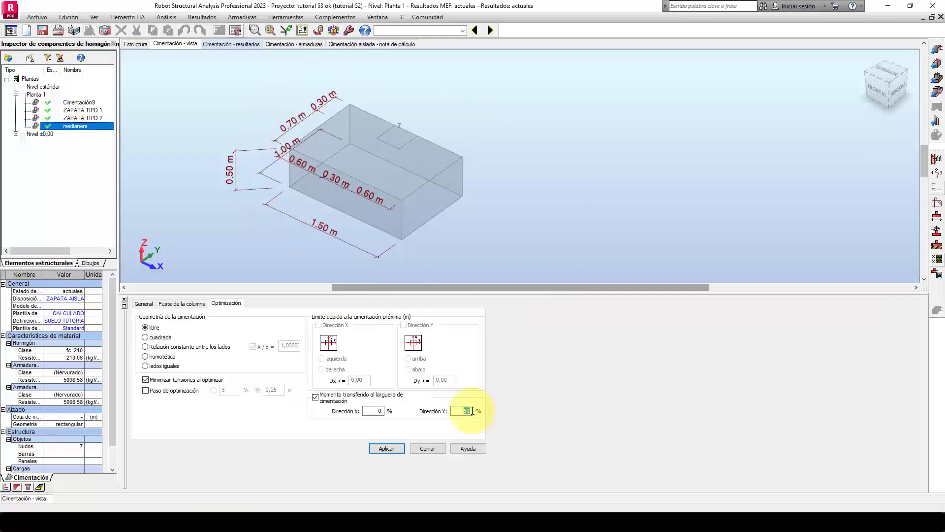
pyautogui.moveTo(500, 194); pyautogui.dragTo(483, 202, button='middle')
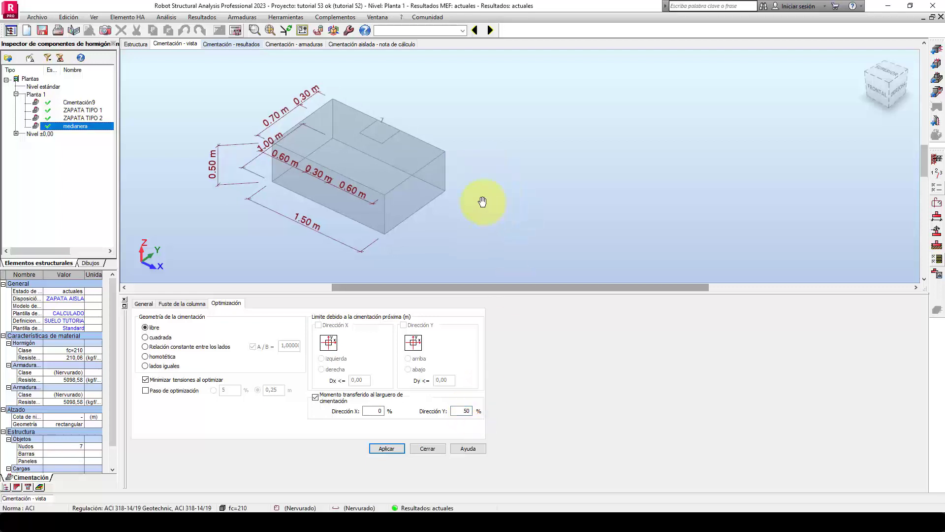
# Open the calculation note and check the bearing stress safety factor and the uplift contact surface against its limit
pyautogui.click(359, 45)
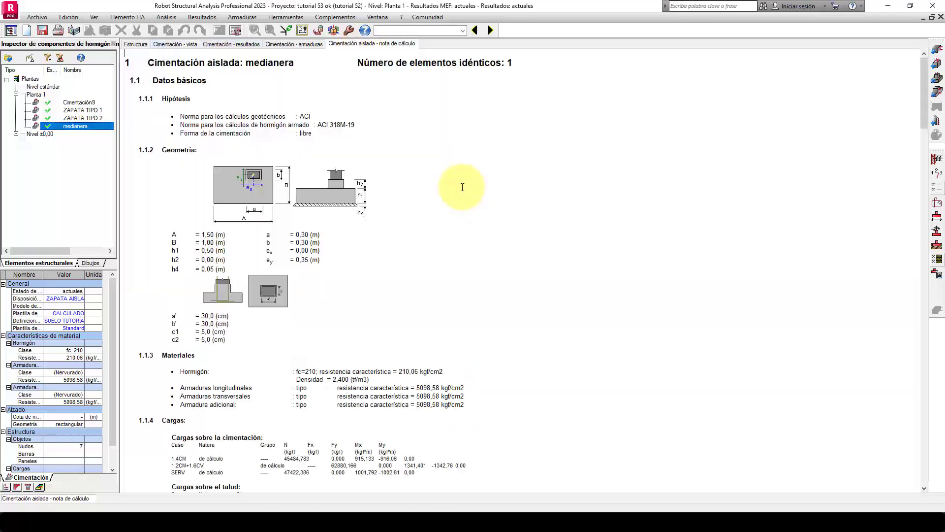
pyautogui.moveTo(923, 115); pyautogui.dragTo(921, 261)
pyautogui.moveTo(284, 326); pyautogui.dragTo(315, 326)
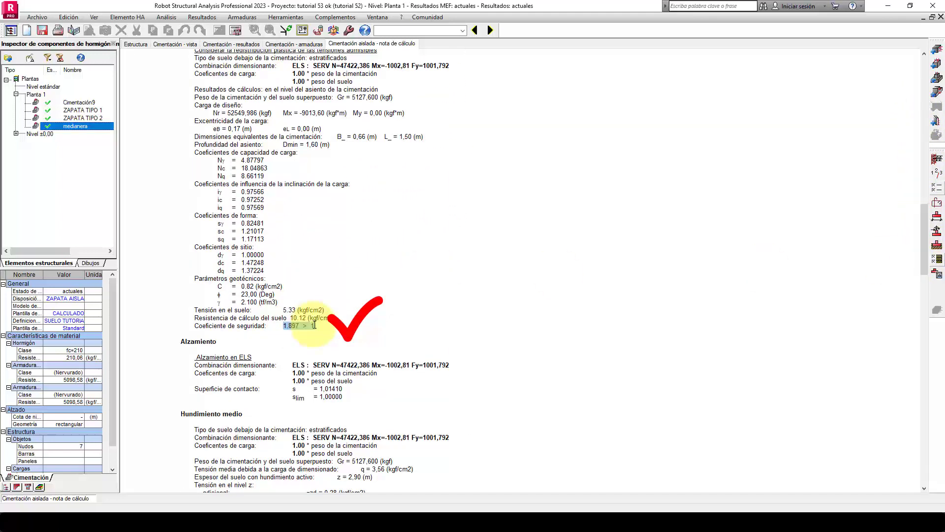
pyautogui.scroll(-2, 496, 228)
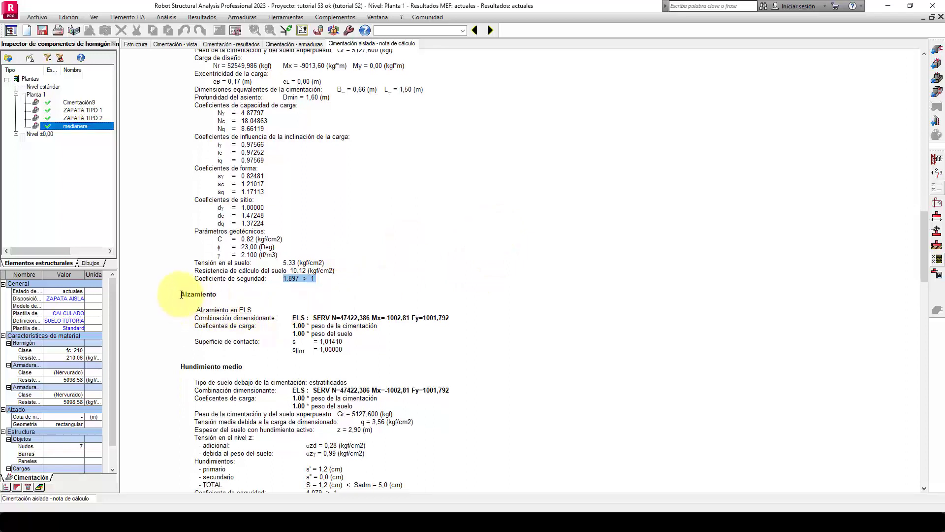
pyautogui.moveTo(163, 294); pyautogui.dragTo(216, 294)
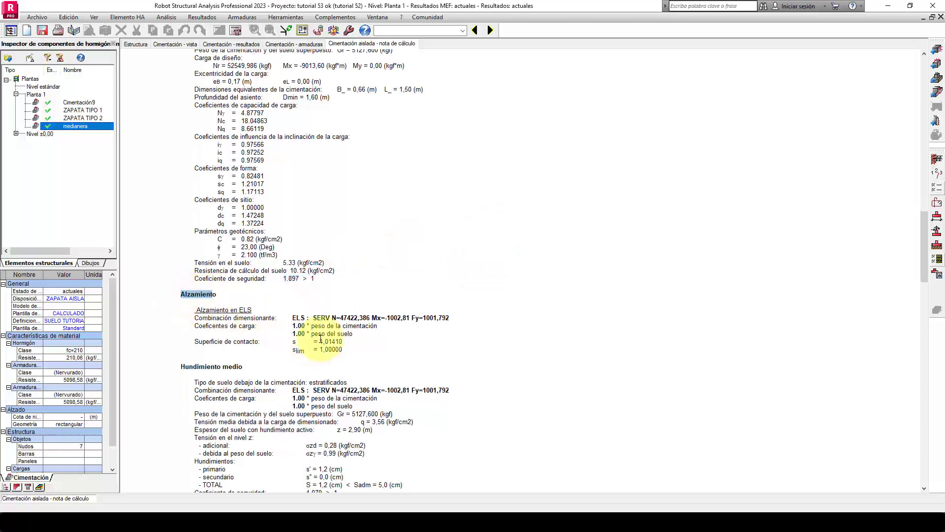
pyautogui.moveTo(320, 341); pyautogui.dragTo(344, 350)
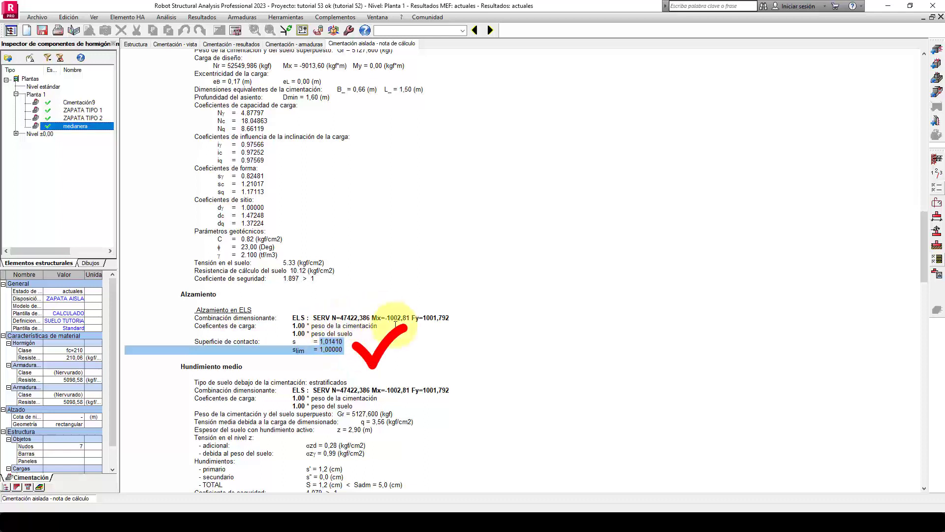
# Check the settlement results and the overturning stability about the OX axis in the calculation note
pyautogui.scroll(-5, 394, 320)
pyautogui.scroll(-8, 397, 324)
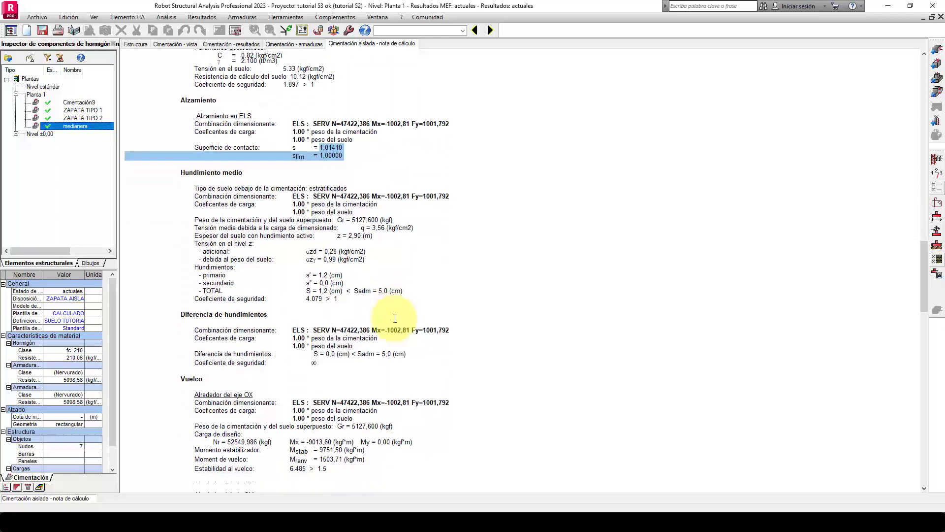
pyautogui.scroll(-2, 394, 319)
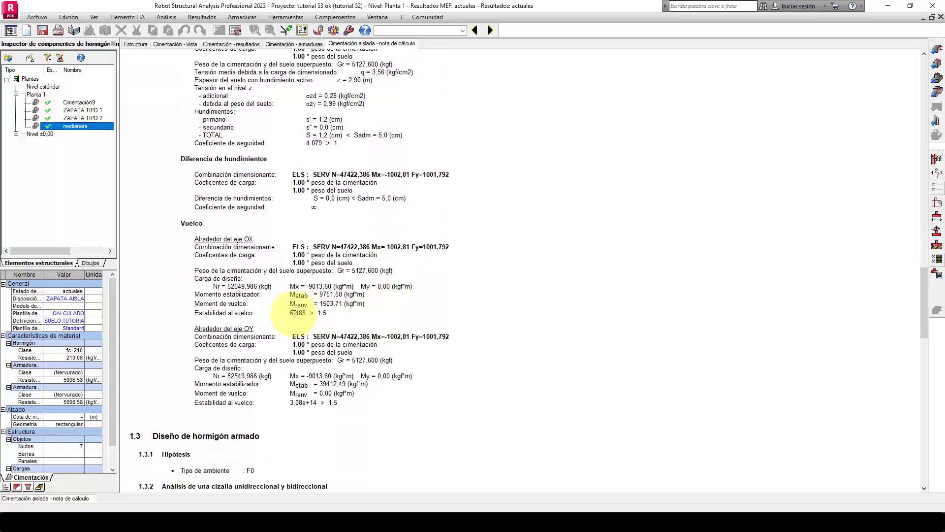
pyautogui.moveTo(290, 314); pyautogui.dragTo(329, 313)
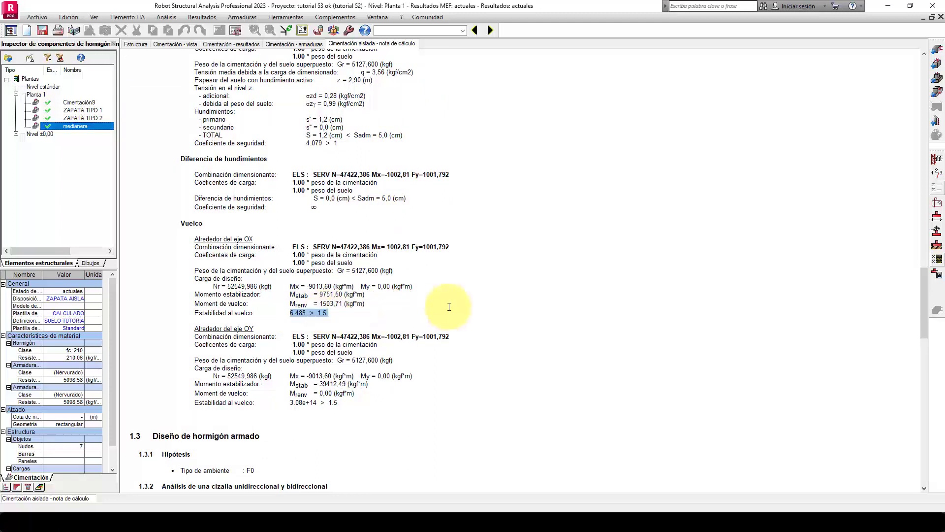
# Check the safety factor of the one-way shear analysis, then return to the stress calculation section of the note
pyautogui.scroll(-10, 448, 307)
pyautogui.scroll(-2, 449, 307)
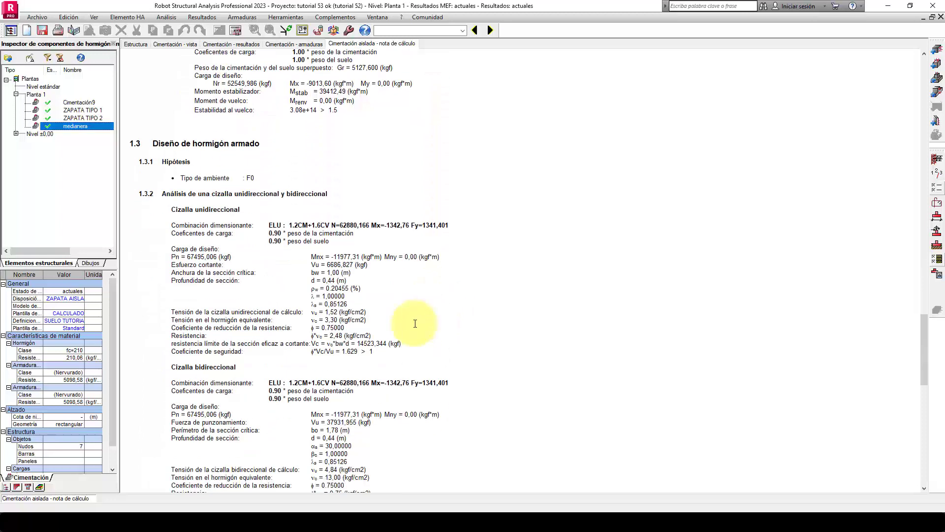
pyautogui.moveTo(336, 351); pyautogui.dragTo(375, 352)
pyautogui.scroll(4, 342, 207)
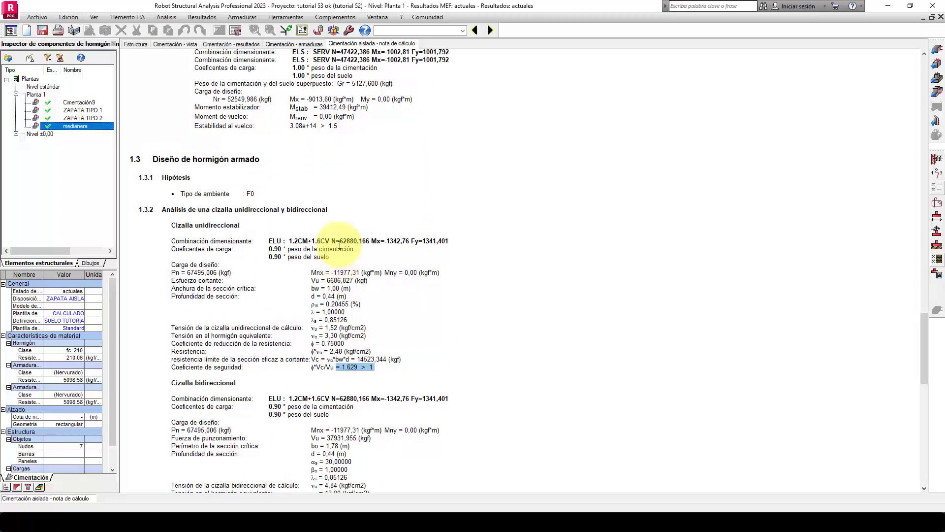
pyautogui.scroll(15, 340, 249)
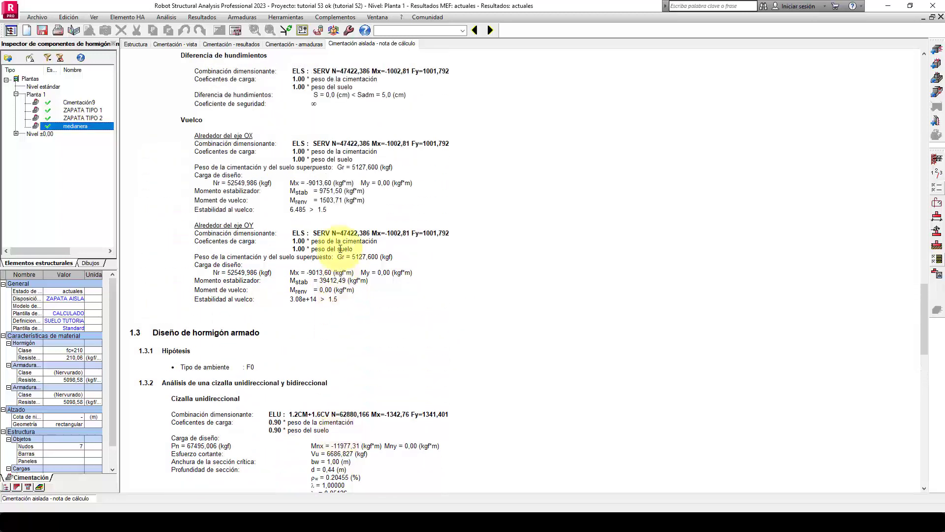
pyautogui.scroll(13, 340, 247)
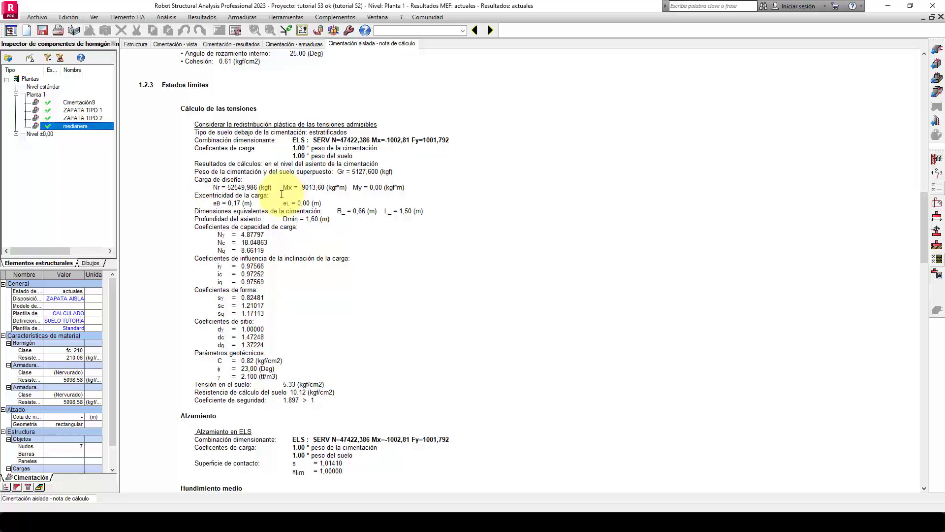
# Examine the boundary footing's reinforcement in the 3D view and the bar table
pyautogui.click(293, 46)
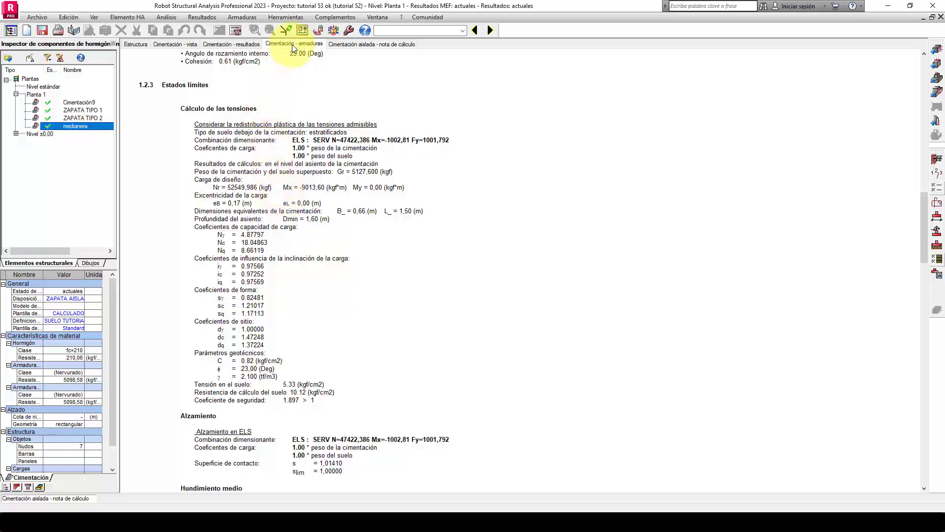
pyautogui.scroll(-4, 625, 279)
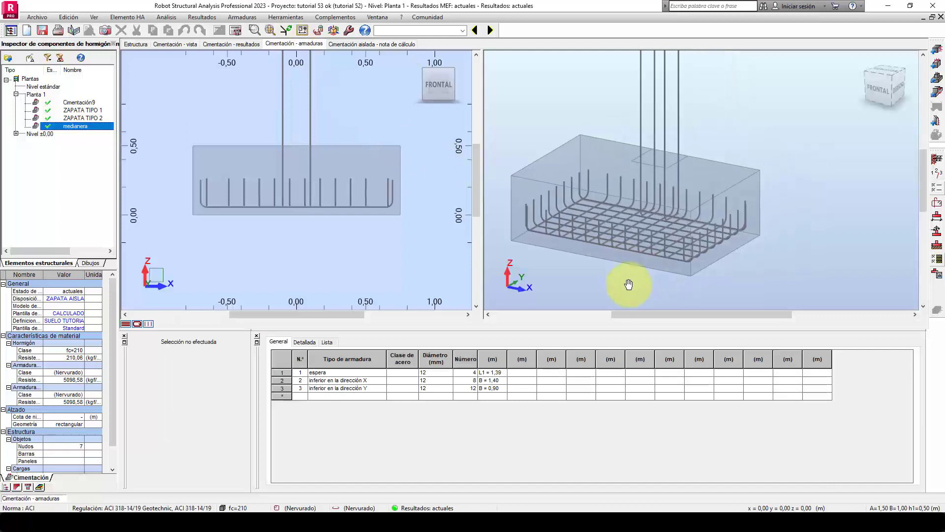
pyautogui.moveTo(614, 282)
pyautogui.keyDown('shift'); pyautogui.mouseDown(button='middle')
pyautogui.moveTo(563, 280)
pyautogui.moveTo(627, 276)
pyautogui.moveTo(590, 281)
pyautogui.moveTo(613, 284)
pyautogui.mouseUp(button='middle'); pyautogui.keyUp('shift')
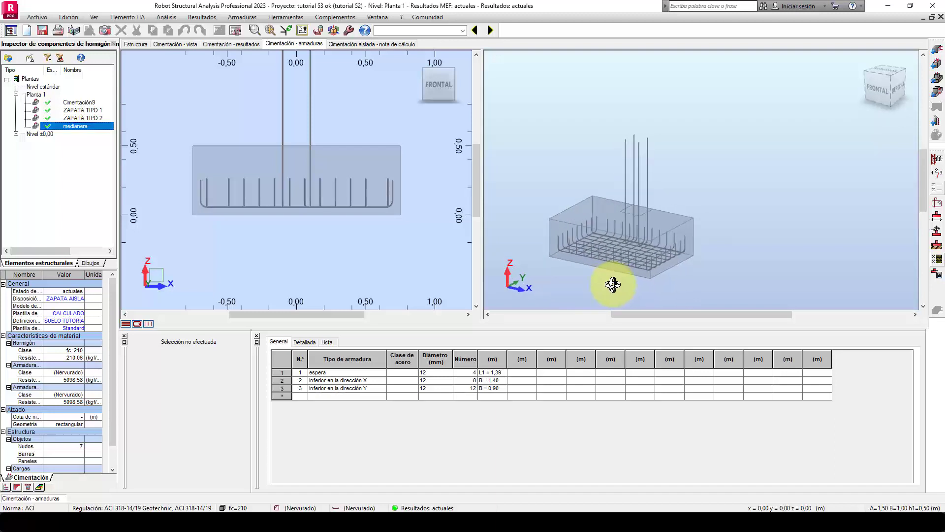
# Review the soil pressure results for the SERV combination and check the design moment Mx in the calculation note
pyautogui.click(234, 45)
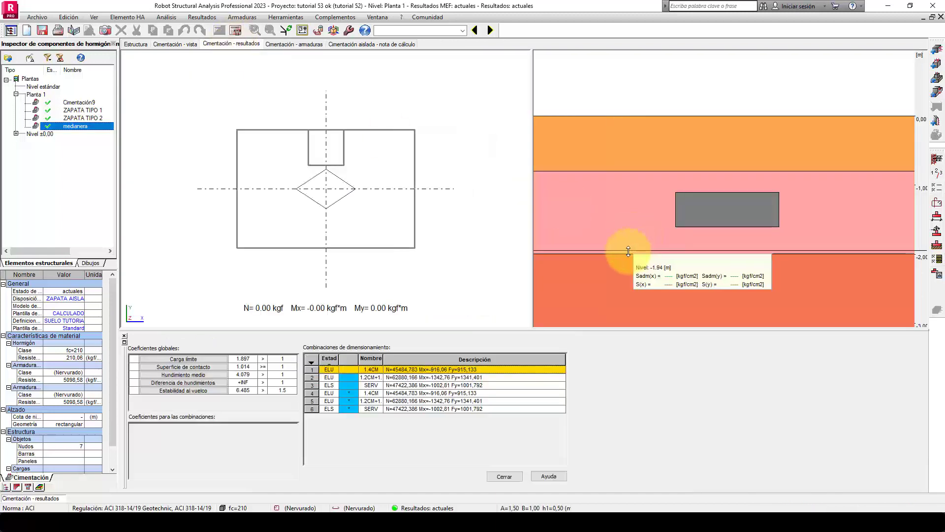
pyautogui.click(370, 378)
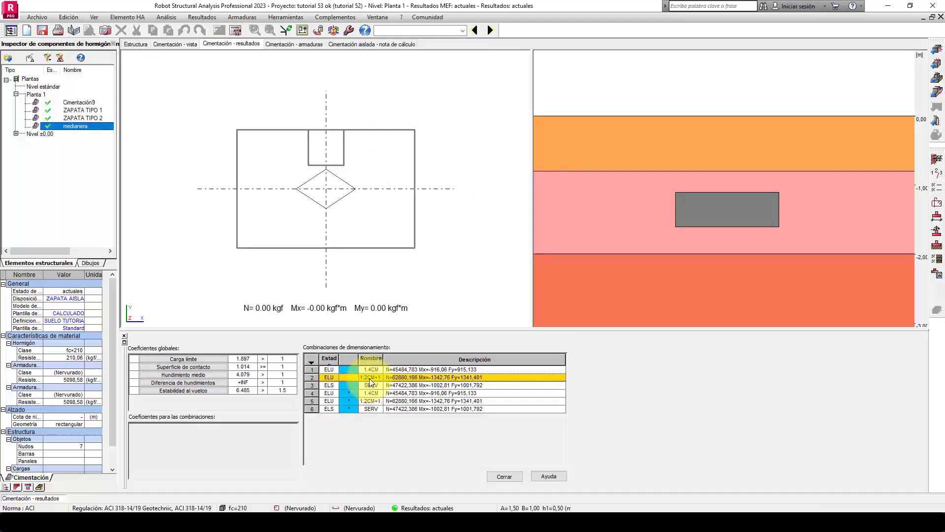
pyautogui.click(371, 384)
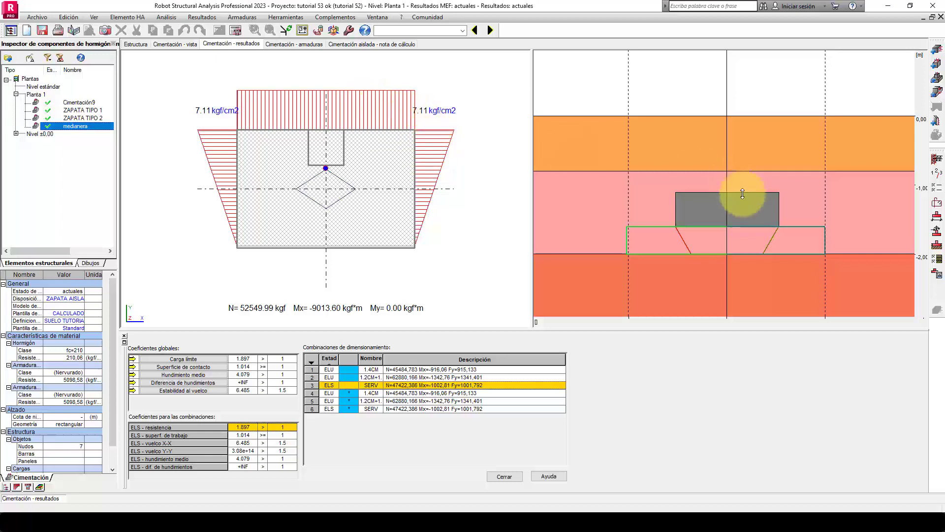
pyautogui.moveTo(723, 244)
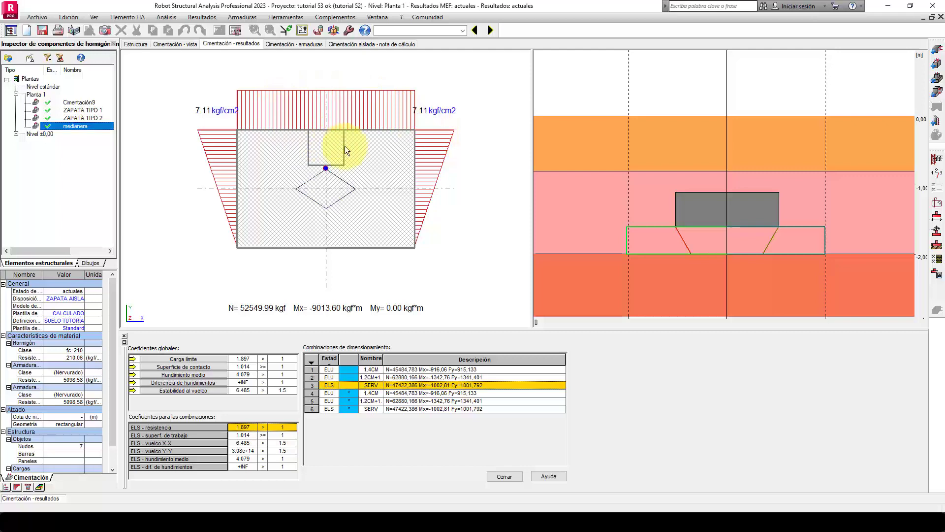
pyautogui.click(365, 43)
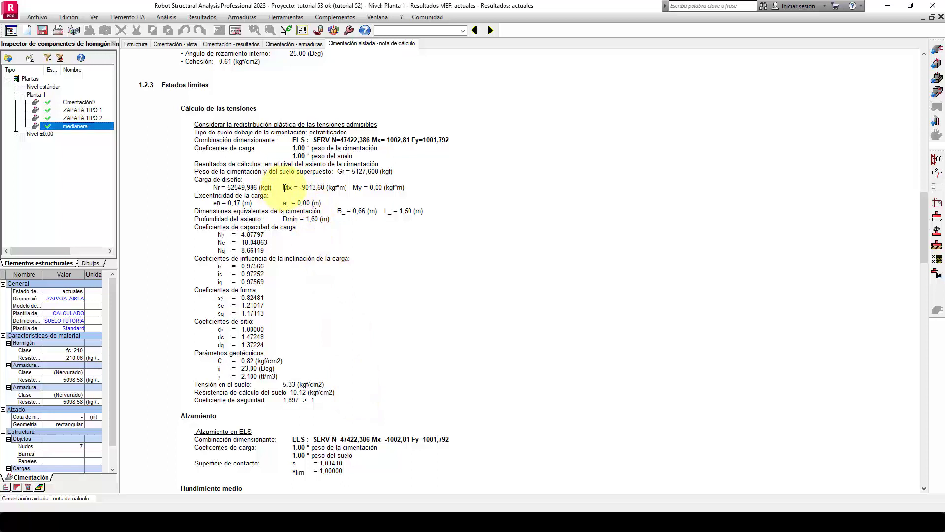
pyautogui.moveTo(284, 188); pyautogui.dragTo(350, 187)
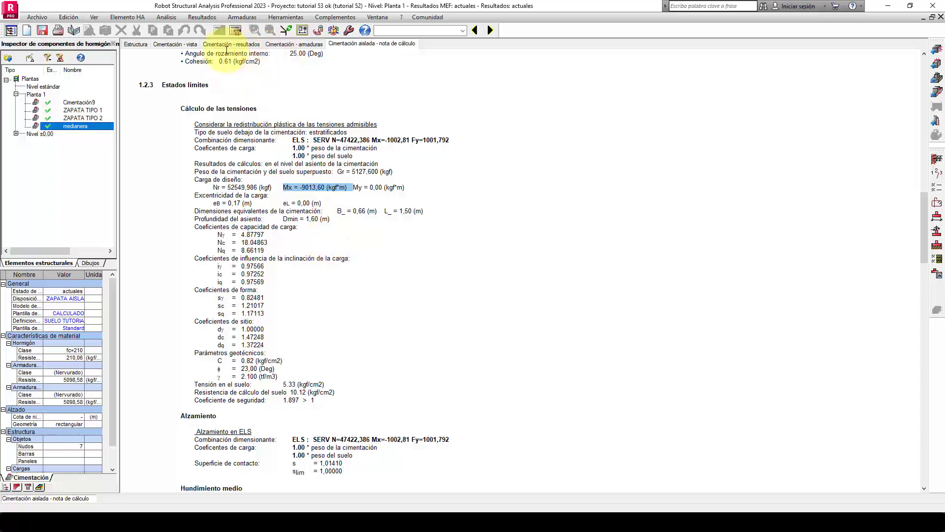
# Look at the footing reinforcement again and return to the 3D structure to examine its boundary footings
pyautogui.click(298, 44)
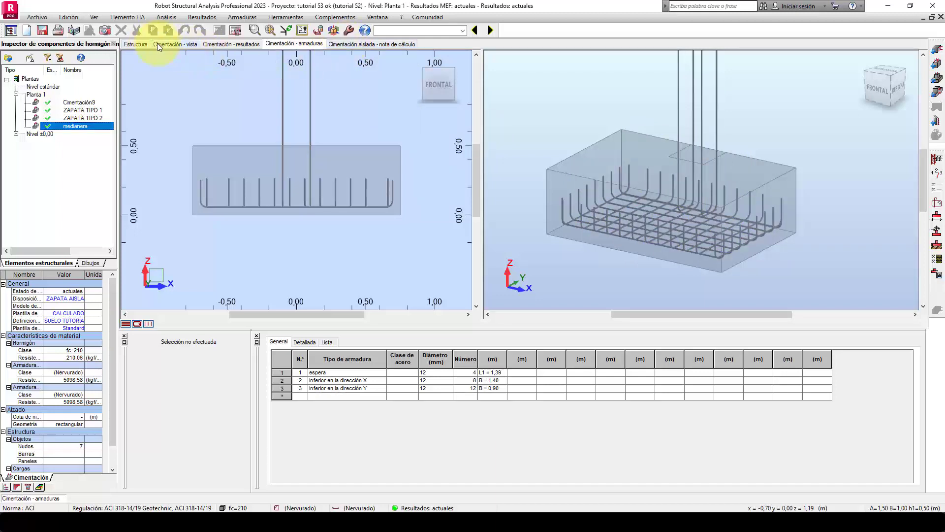
pyautogui.click(136, 43)
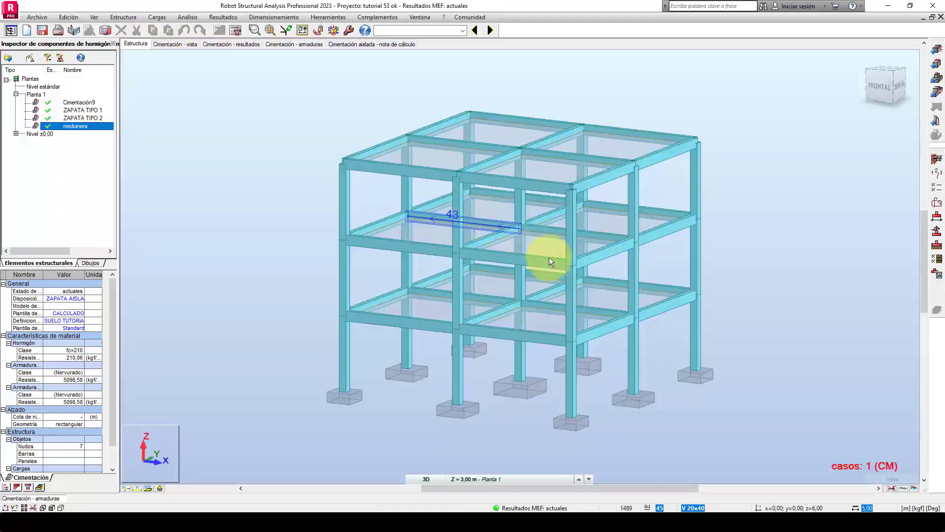
pyautogui.keyDown('shift'); pyautogui.moveTo(741, 329); pyautogui.dragTo(678, 281, button='middle'); pyautogui.keyUp('shift')
pyautogui.scroll(5, 620, 317)
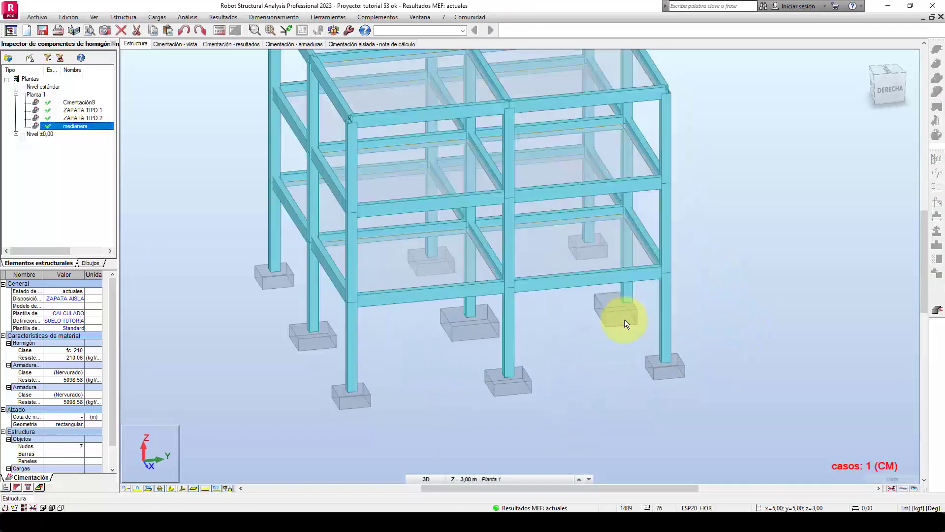
pyautogui.scroll(-5, 592, 310)
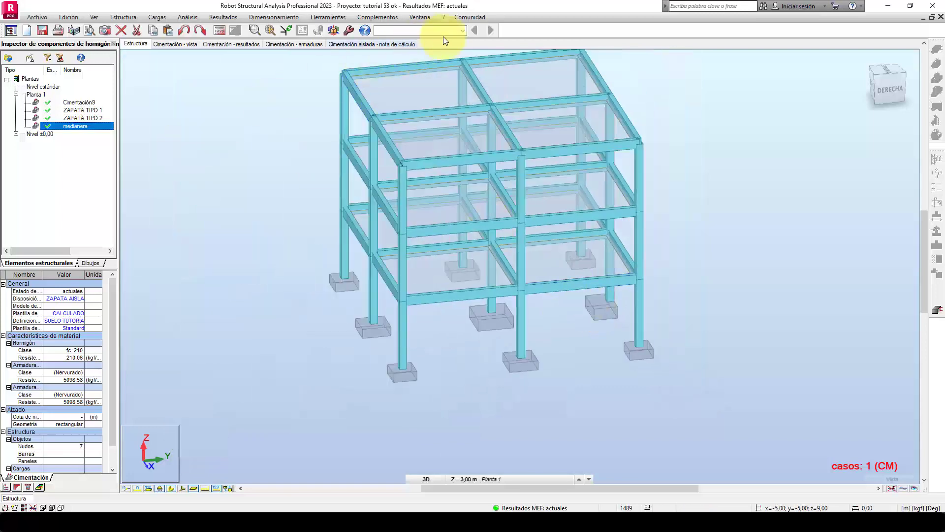
# Switch to the Geometría layout and select the corner footing's node at x = -5,00, y = 5,00 in the base plan
pyautogui.click(462, 31)
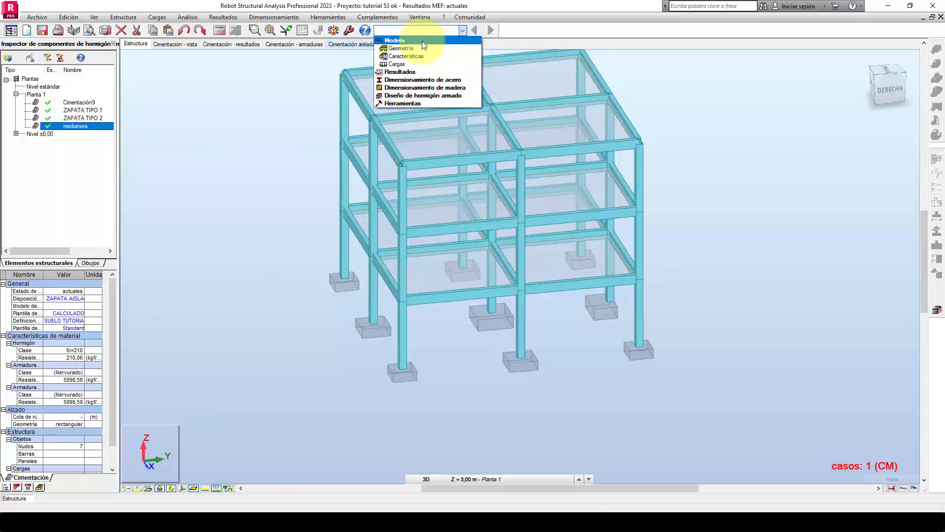
pyautogui.click(424, 48)
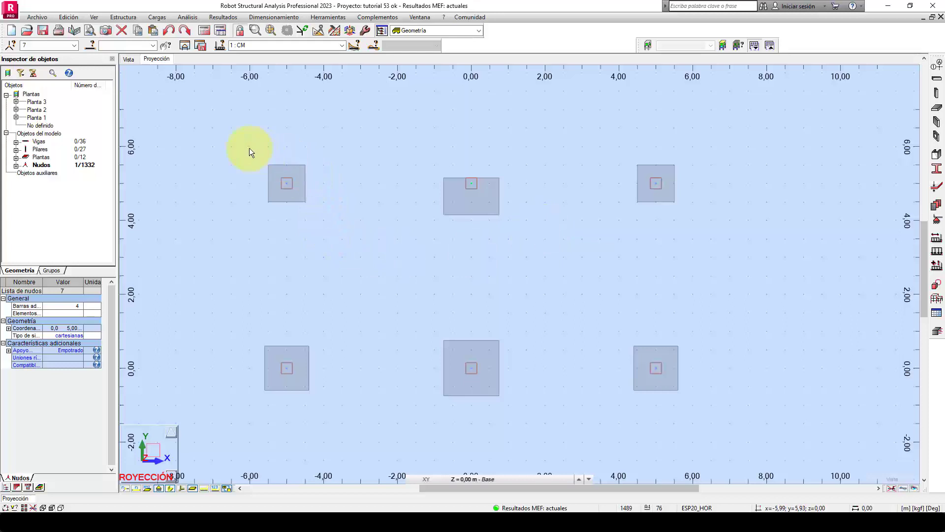
pyautogui.moveTo(249, 148); pyautogui.dragTo(325, 225)
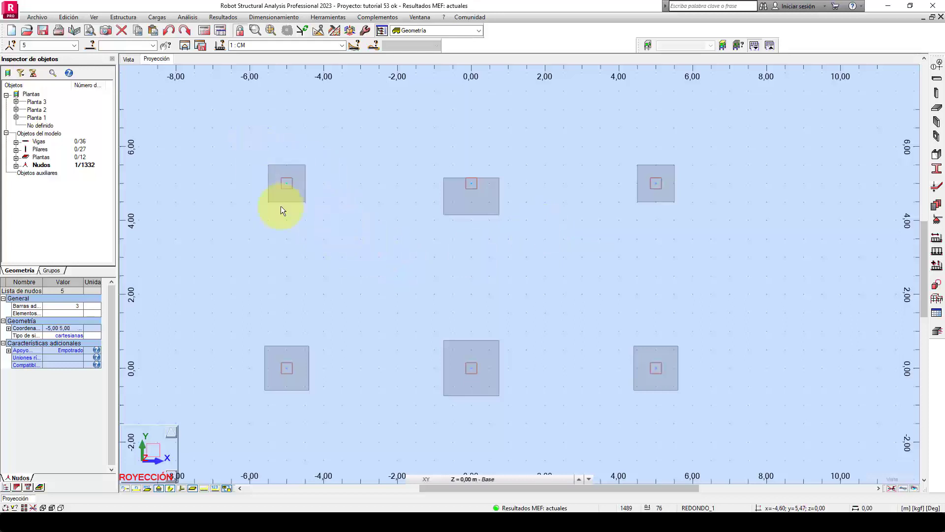
# Send the selected corner node to the reinforced concrete design module as a new foundation
pyautogui.moveTo(382, 235); pyautogui.dragTo(420, 241, button='middle')
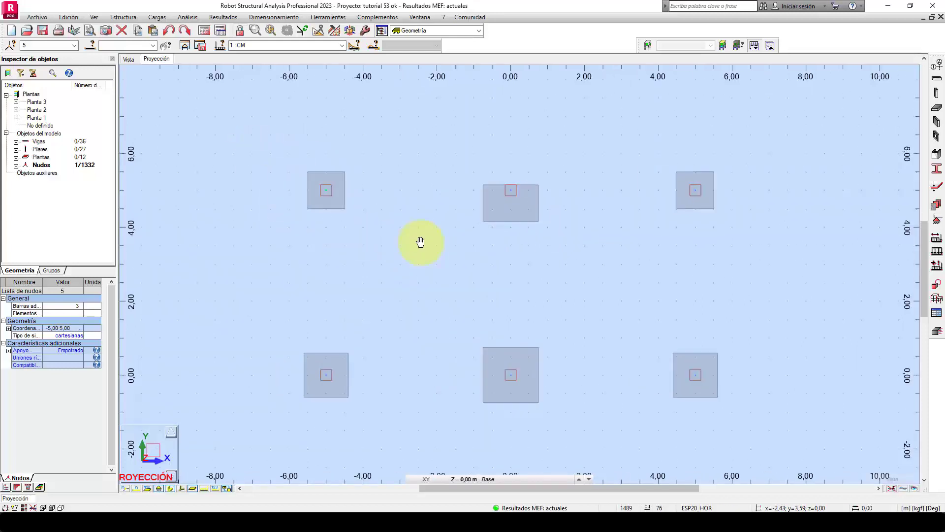
pyautogui.scroll(2, 391, 213)
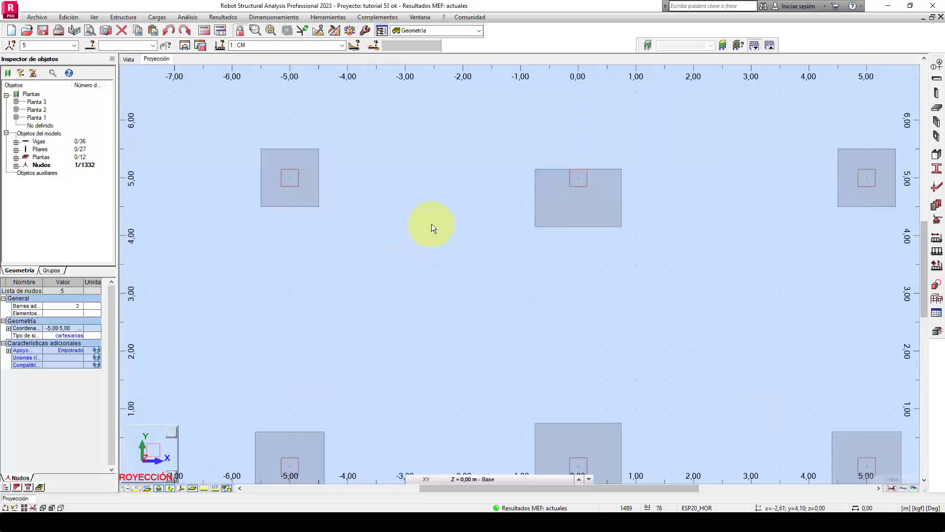
pyautogui.click(936, 331)
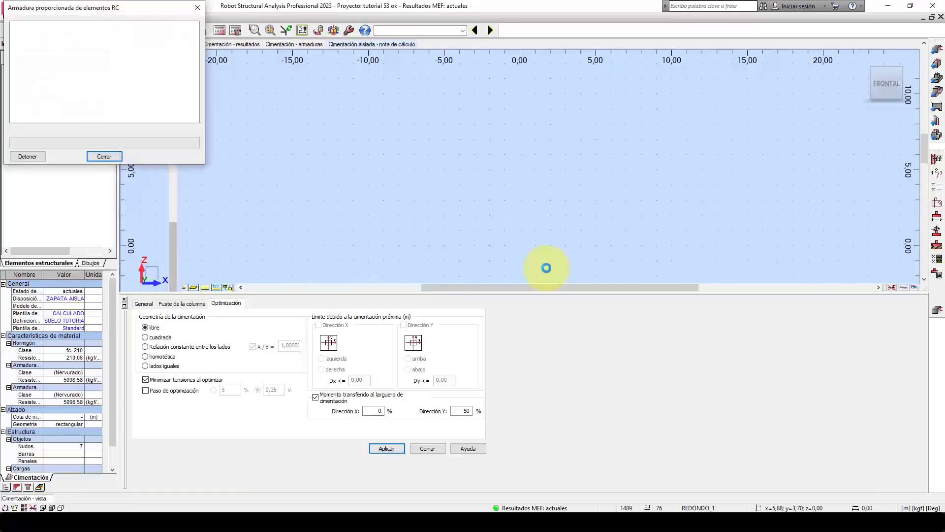
pyautogui.click(401, 391)
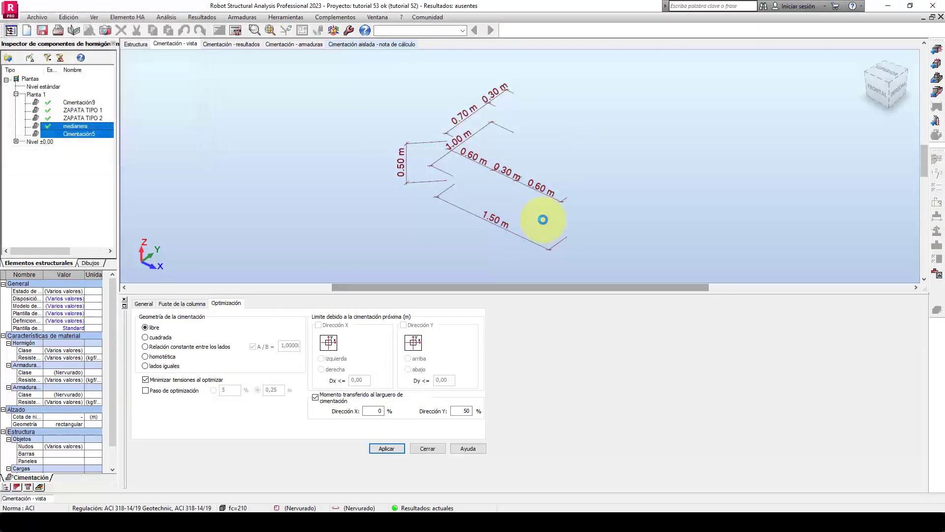
# Select the newly imported footing of node 5 by itself and rename it "esquinera"
pyautogui.moveTo(612, 215); pyautogui.dragTo(492, 217, button='middle')
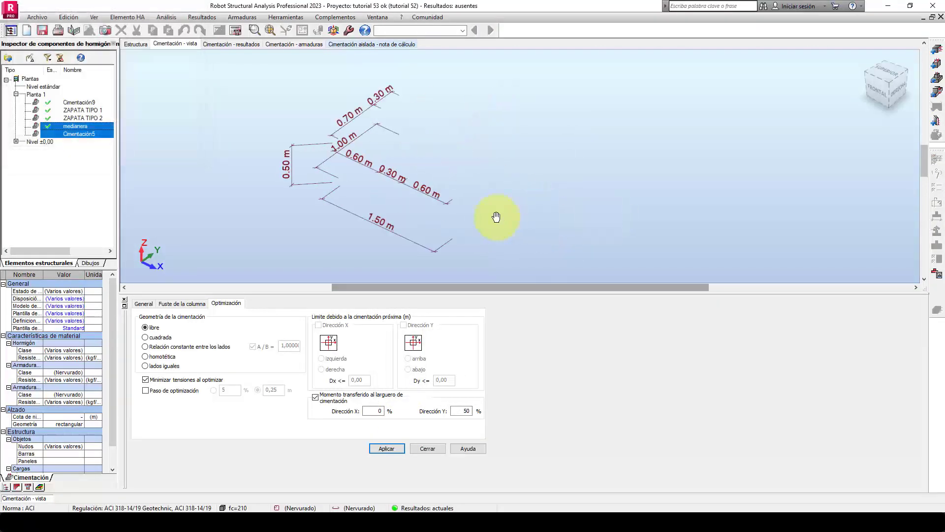
pyautogui.click(73, 134)
pyautogui.click(73, 134)
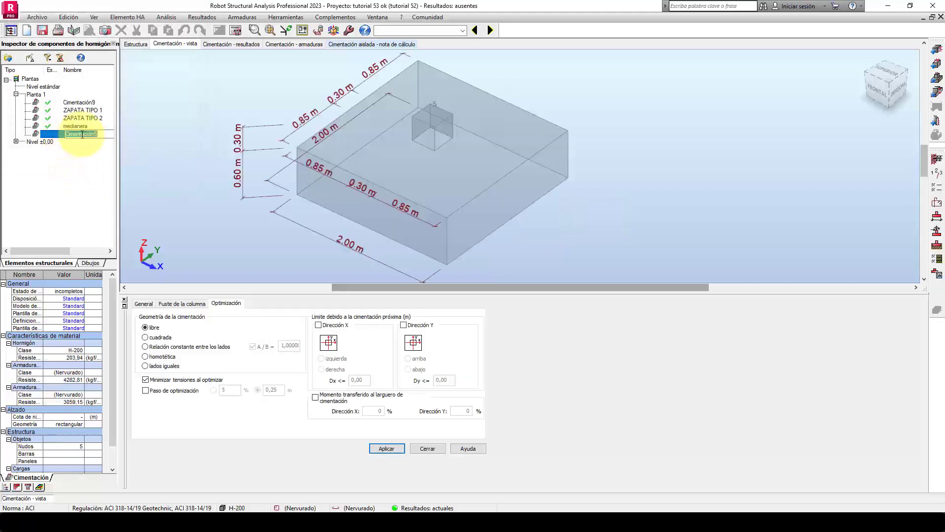
pyautogui.write('esquinera')
pyautogui.press('Return')
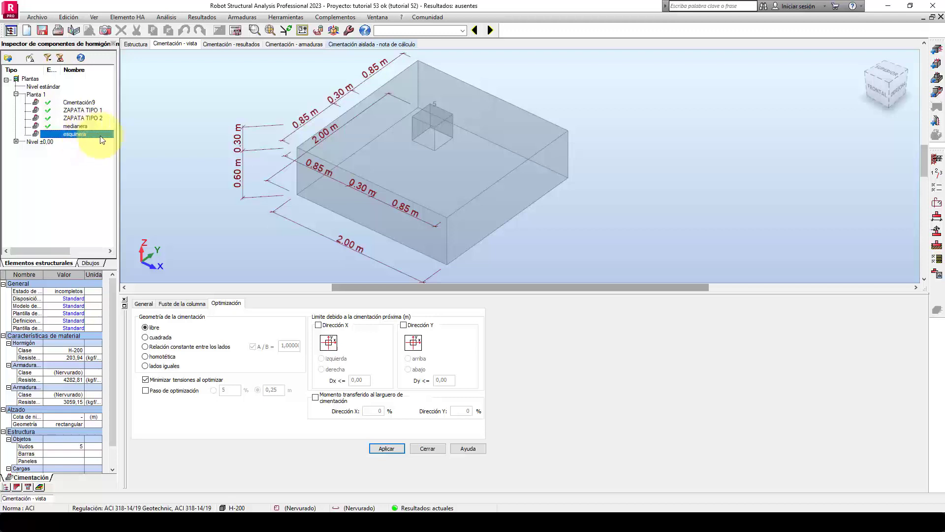
# Mark dimensions A, B, h1 and h2 and eccentricities ex and ey of the esquinera footing as fixed
pyautogui.click(142, 303)
pyautogui.click(198, 330)
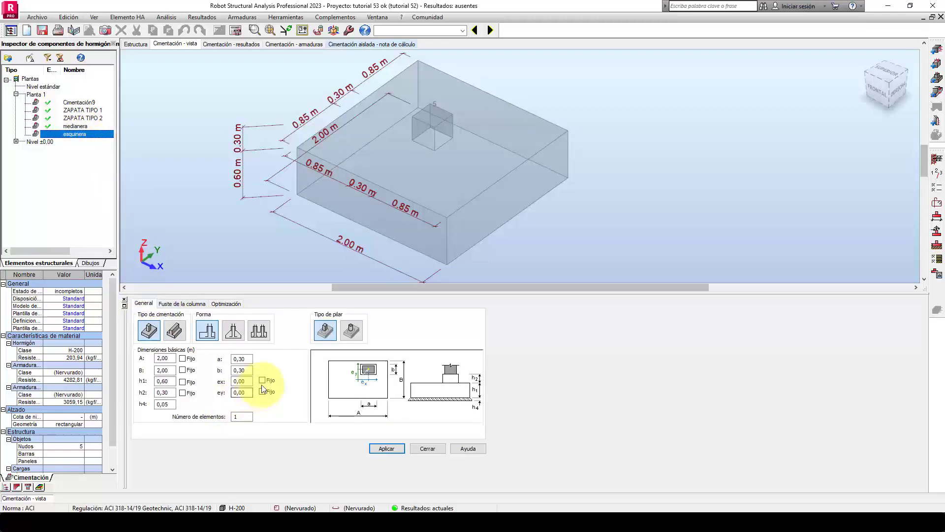
pyautogui.click(262, 392)
pyautogui.click(183, 358)
pyautogui.click(182, 369)
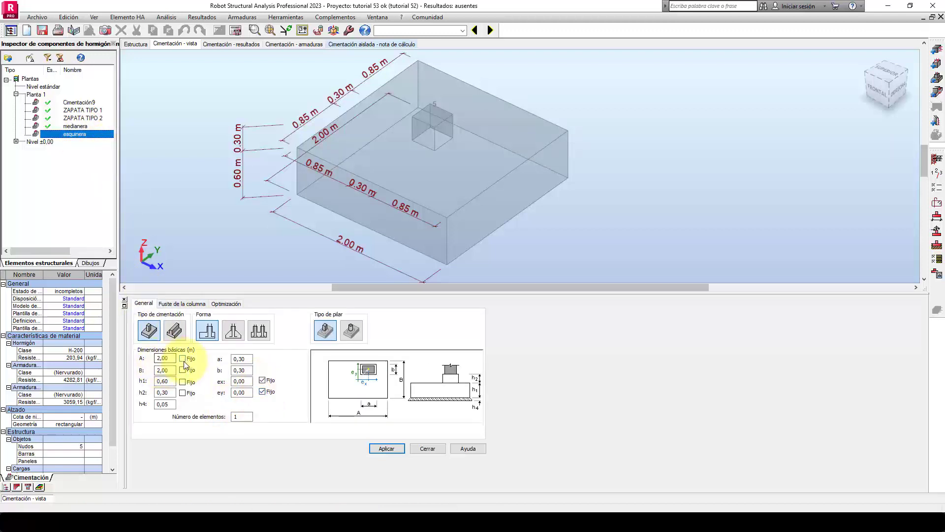
pyautogui.click(182, 381)
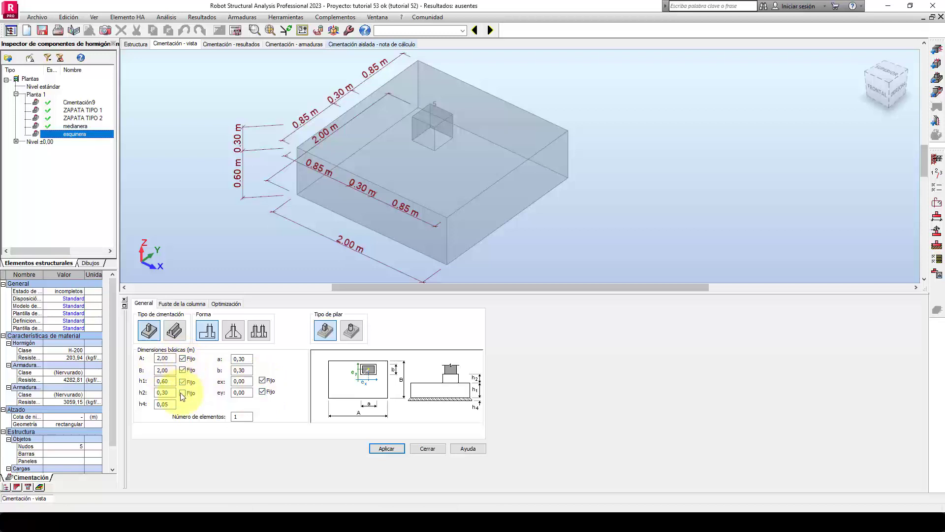
pyautogui.click(182, 392)
# Set the esquinera footing's pedestal height h2 to 0 and its thickness h1 to 0,50 m
pyautogui.doubleClick(158, 393)
pyautogui.write('0')
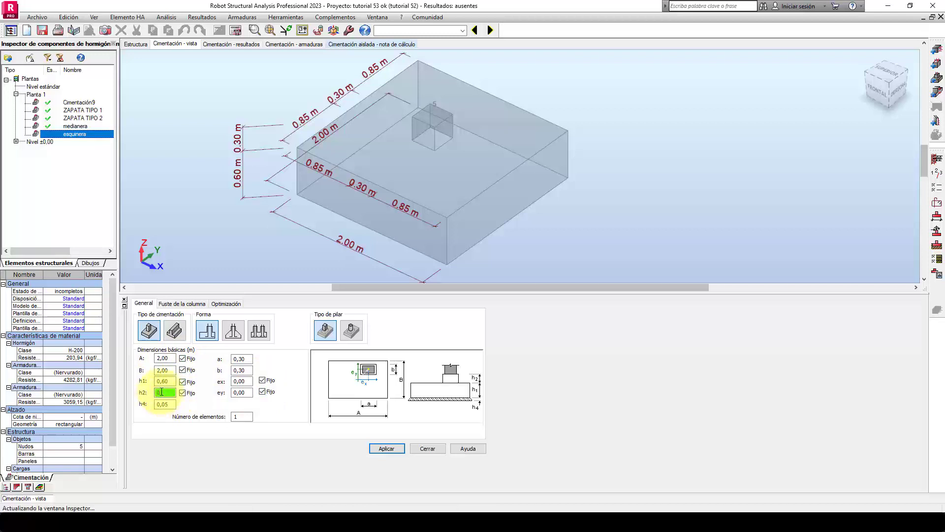
pyautogui.doubleClick(162, 381)
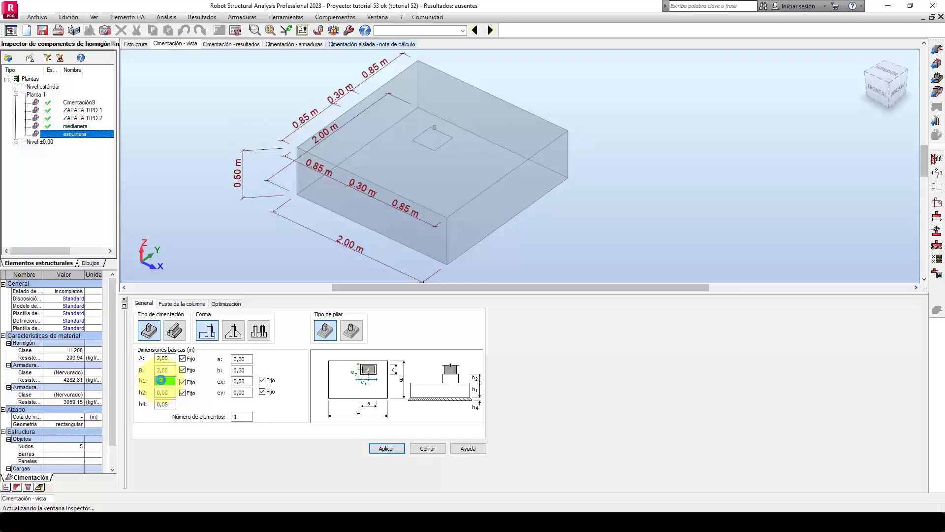
# Set the esquinera footing's plan dimensions A and B to 1,50 m each
pyautogui.click(172, 358)
pyautogui.moveTo(172, 358); pyautogui.dragTo(153, 361)
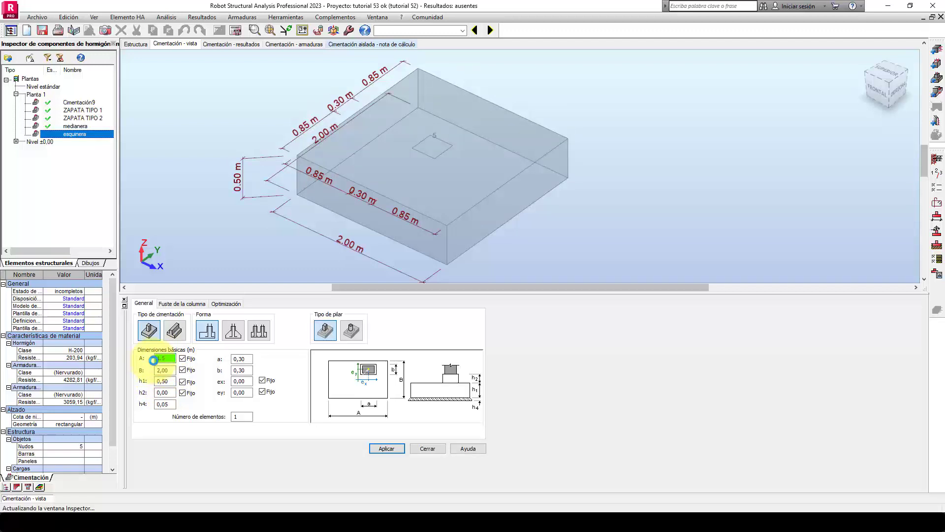
pyautogui.moveTo(170, 369); pyautogui.dragTo(154, 374)
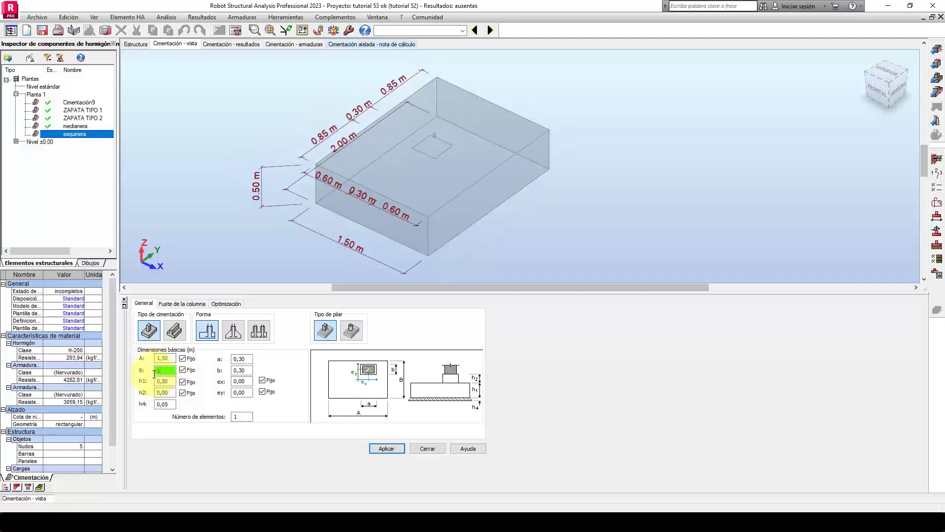
pyautogui.write('1.5')
pyautogui.press('Return')
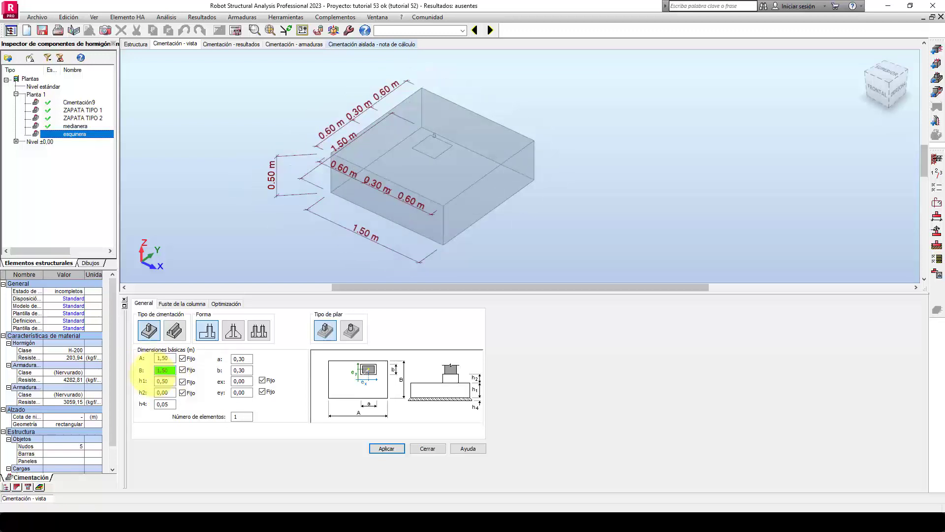
# Offset the column in the X direction by setting the eccentricity ex to -0,35 m
pyautogui.moveTo(608, 218); pyautogui.dragTo(583, 221, button='middle')
pyautogui.scroll(1, 392, 159)
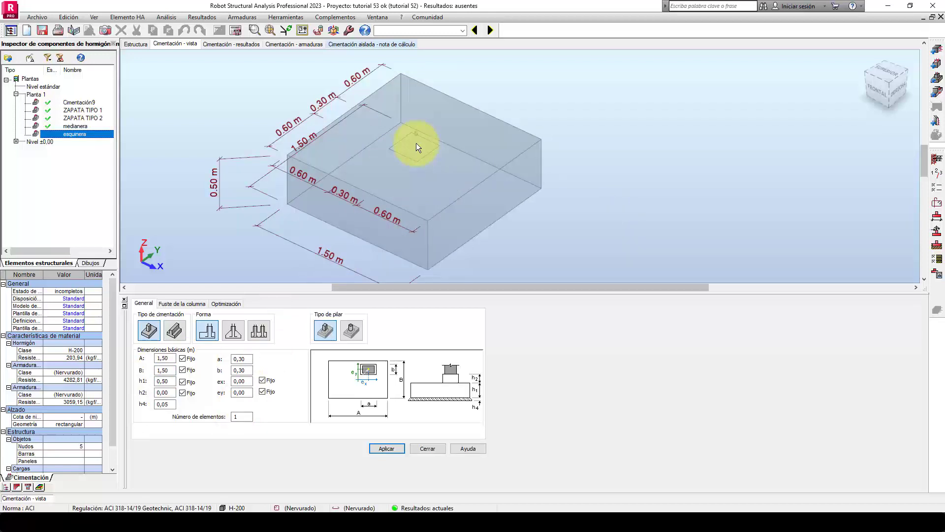
pyautogui.click(249, 381)
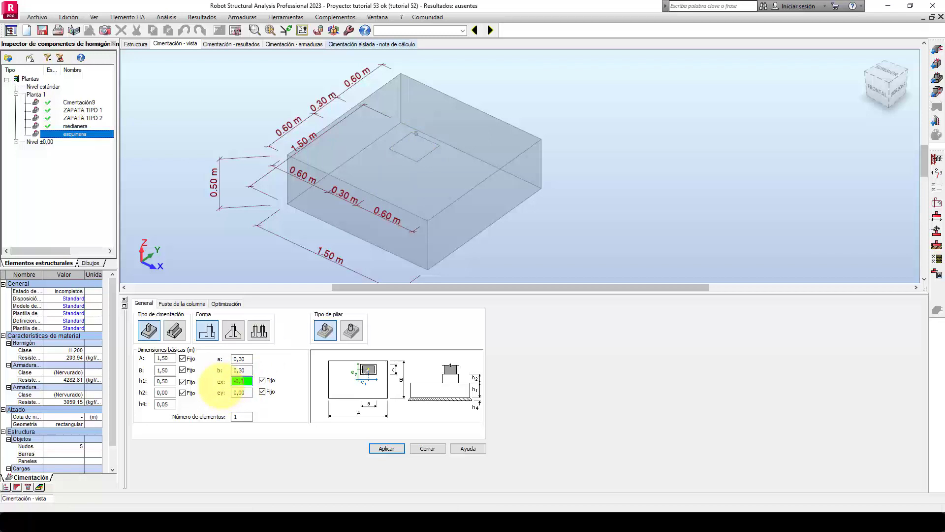
pyautogui.press('Return')
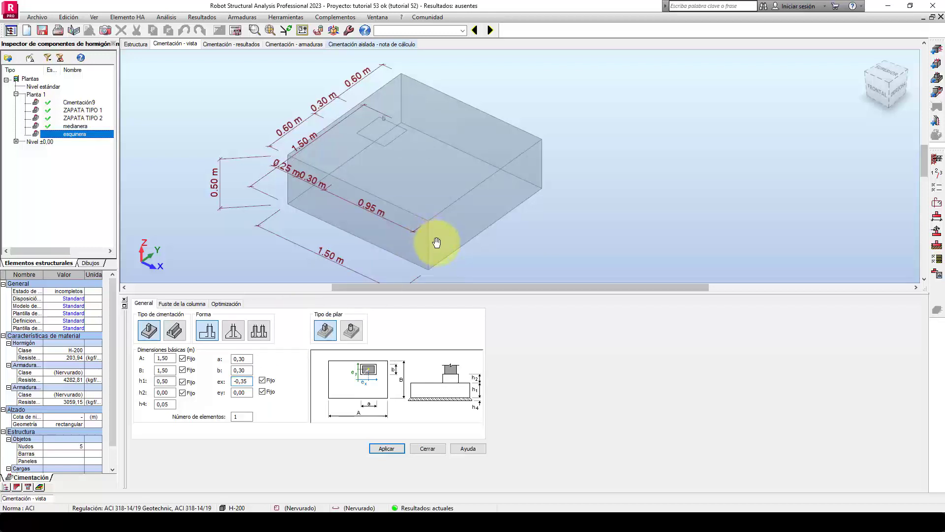
# Set the footing's plan dimensions A and B to 1,00 m each
pyautogui.moveTo(436, 242); pyautogui.dragTo(480, 242, button='middle')
pyautogui.click(160, 358)
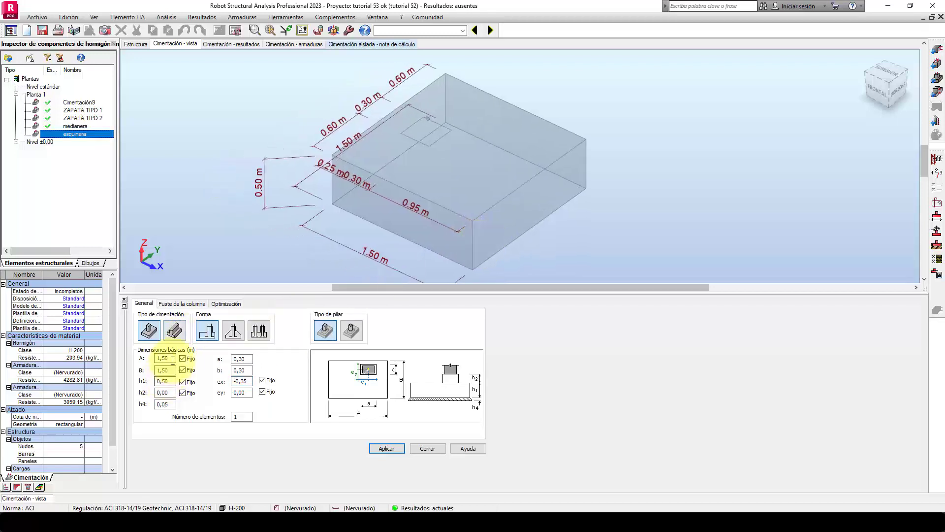
pyautogui.write('1')
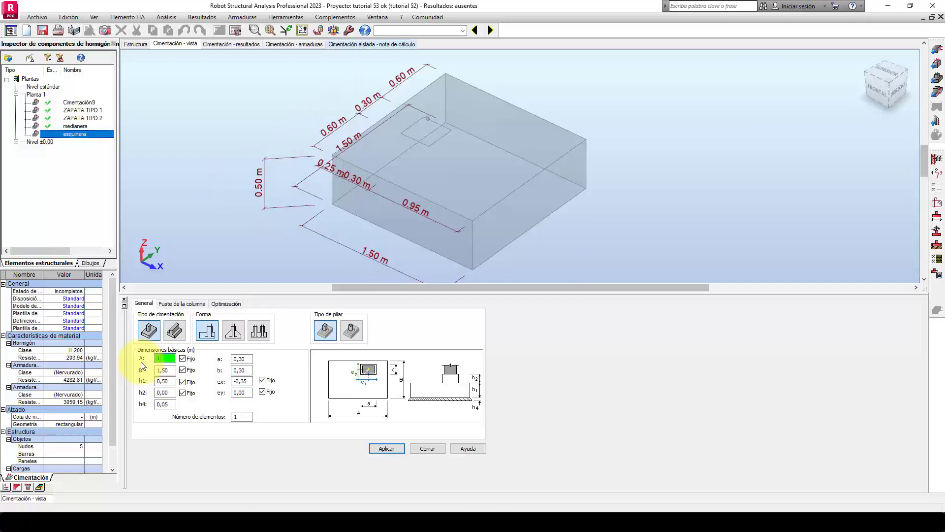
pyautogui.press('Return')
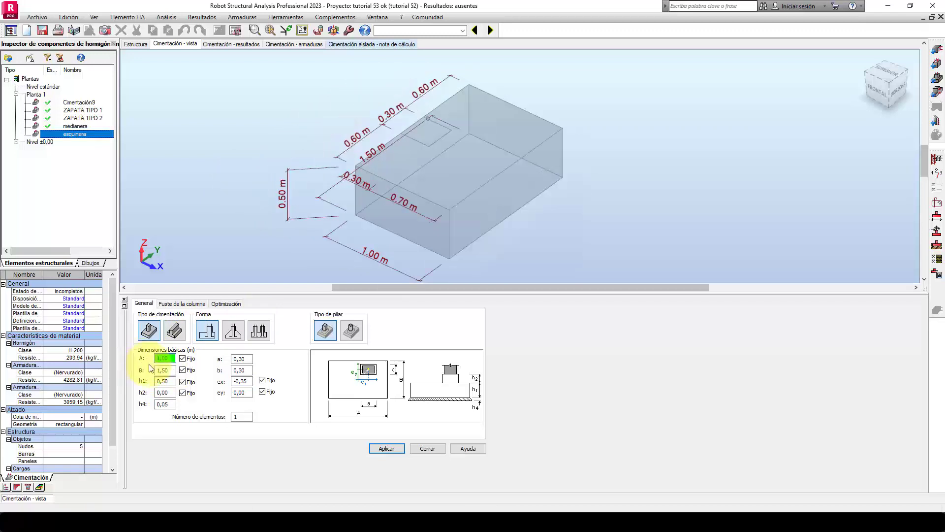
pyautogui.press('Tab')
pyautogui.write('1')
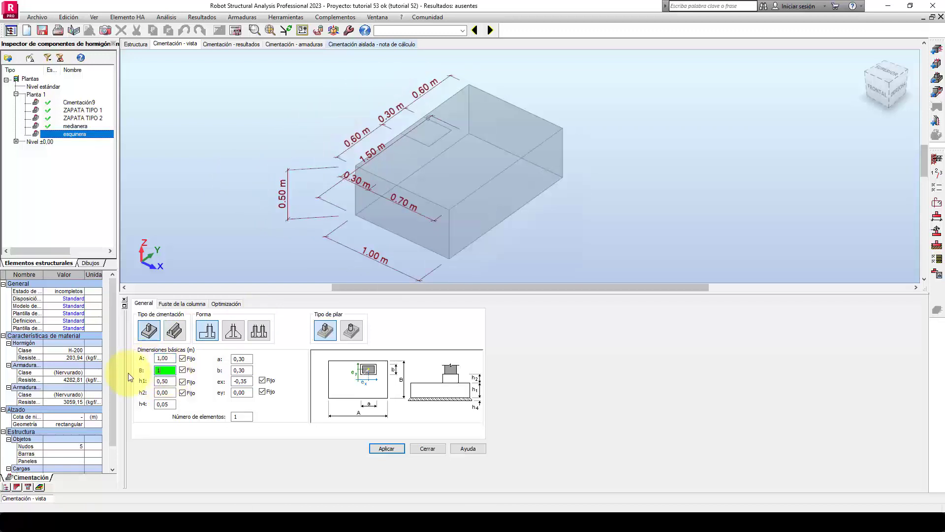
pyautogui.press('Return')
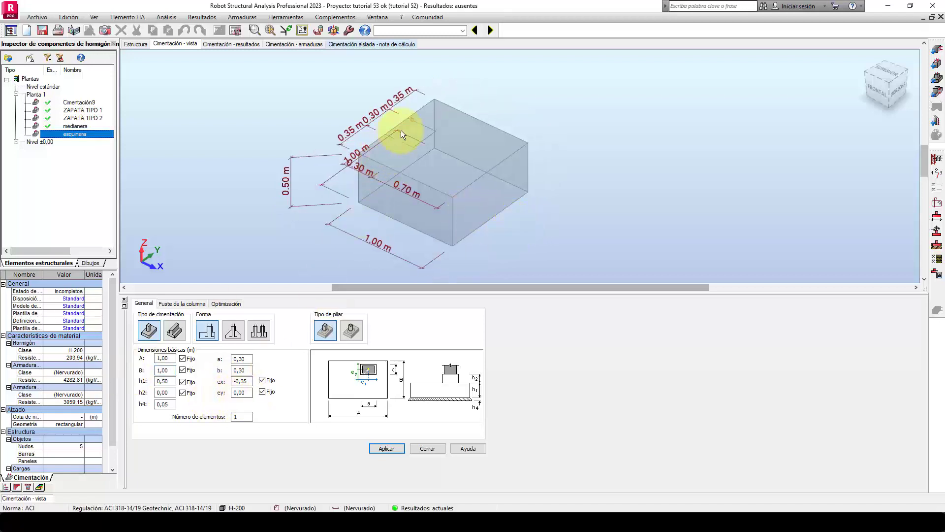
# Set the eccentricity ey to 0,35 m and check the column's corner position in the 3D view
pyautogui.doubleClick(241, 392)
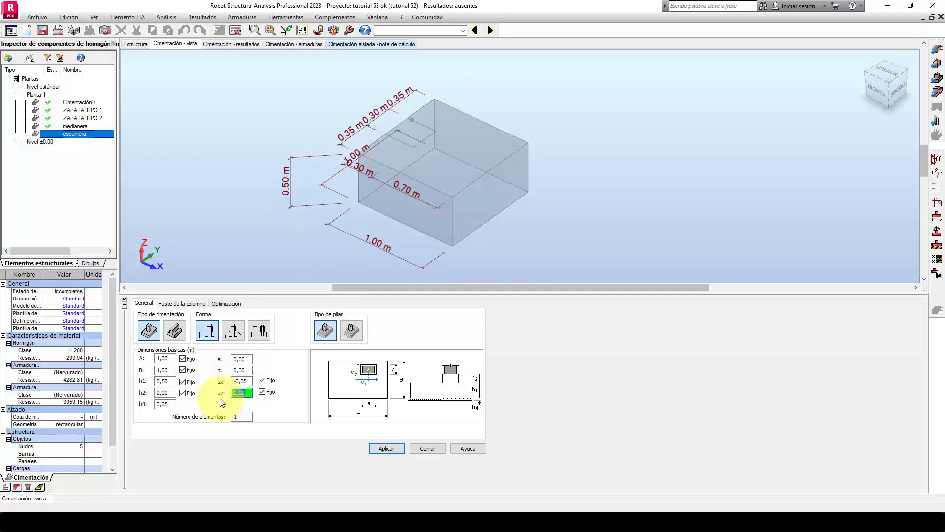
pyautogui.write('0,35')
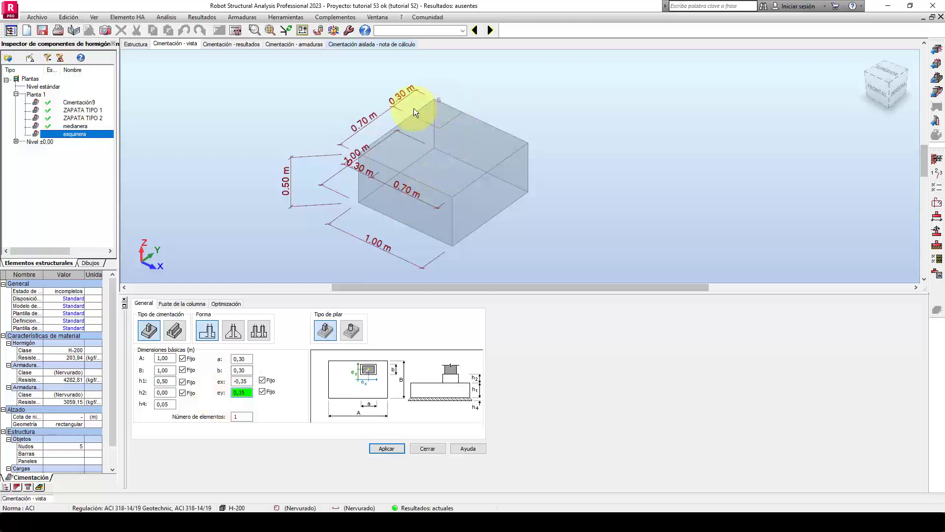
pyautogui.moveTo(519, 199)
pyautogui.keyDown('shift'); pyautogui.mouseDown(button='middle')
pyautogui.moveTo(518, 184)
pyautogui.moveTo(487, 169)
pyautogui.moveTo(468, 177)
pyautogui.moveTo(523, 183)
pyautogui.moveTo(515, 182)
pyautogui.mouseUp(button='middle'); pyautogui.keyUp('shift')
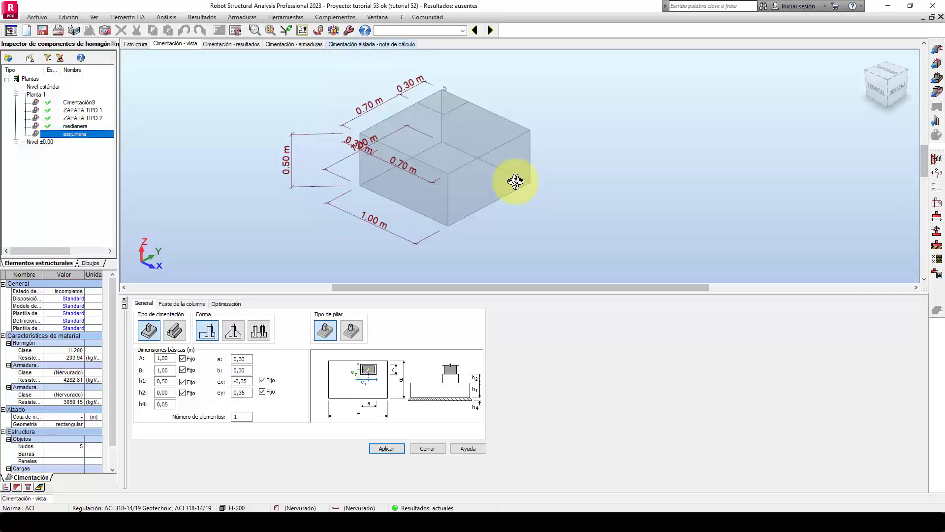
pyautogui.moveTo(574, 213); pyautogui.dragTo(577, 233, button='middle')
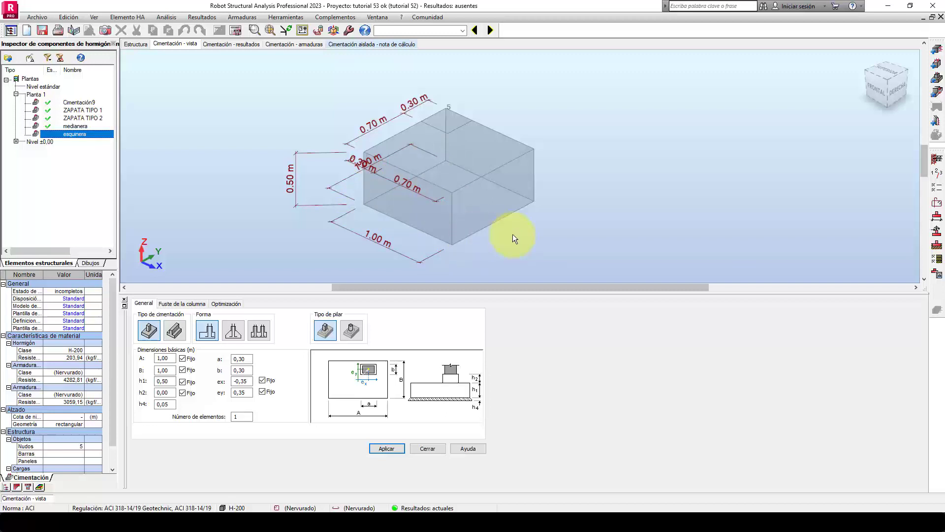
pyautogui.moveTo(513, 231)
pyautogui.keyDown('shift'); pyautogui.mouseDown(button='middle')
pyautogui.moveTo(530, 232)
pyautogui.moveTo(522, 226)
pyautogui.moveTo(522, 235)
pyautogui.mouseUp(button='middle'); pyautogui.keyUp('shift')
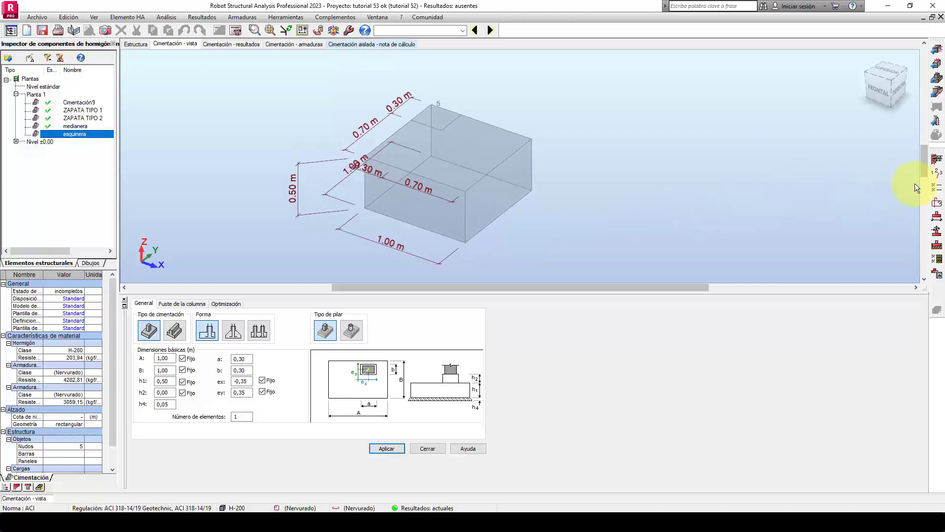
# Apply the saved ZAPATA AISLADA calculation options to the esquinera footing
pyautogui.click(937, 188)
pyautogui.click(601, 175)
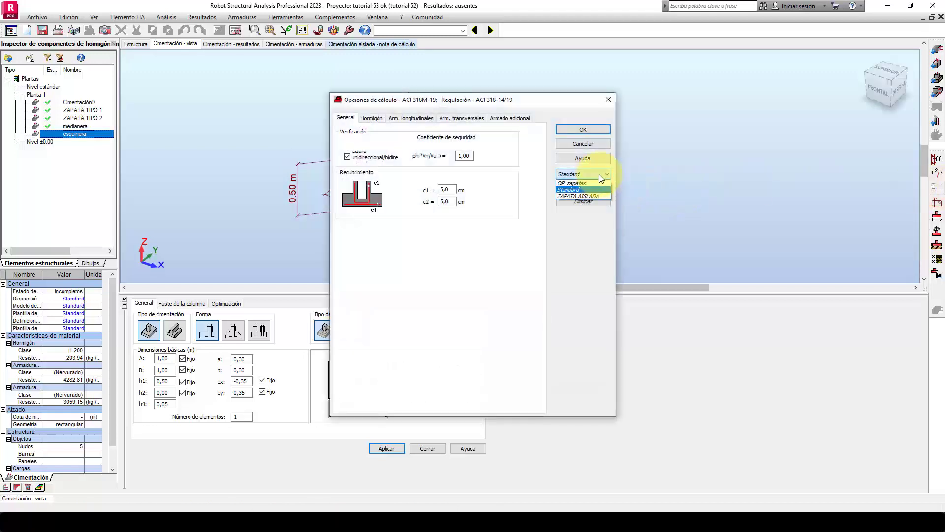
pyautogui.click(587, 194)
pyautogui.click(583, 131)
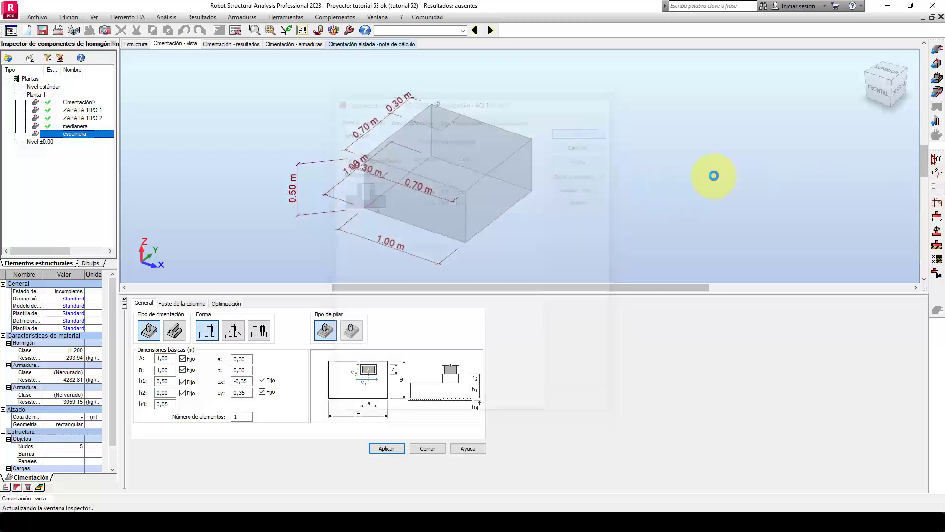
# Apply the saved ZAPATA AISLADA reinforcement arrangement to the esquinera footing
pyautogui.click(937, 203)
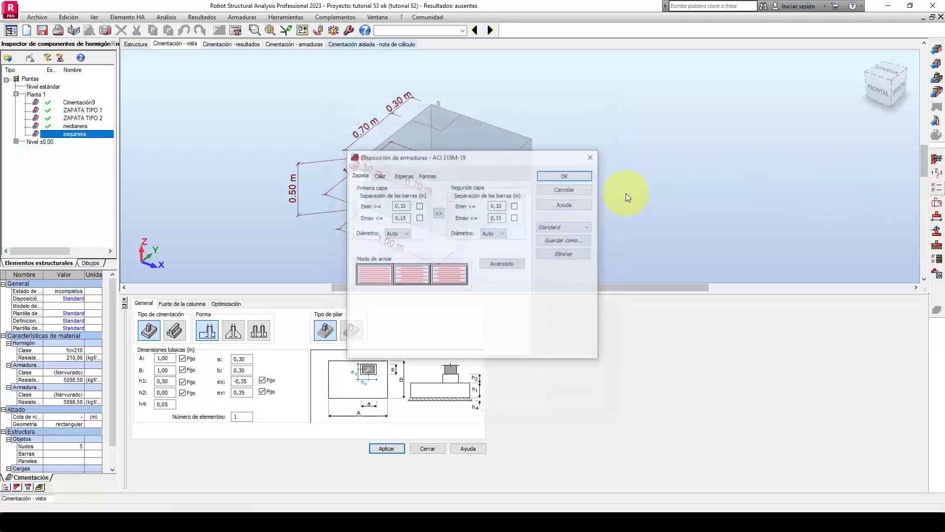
pyautogui.click(566, 226)
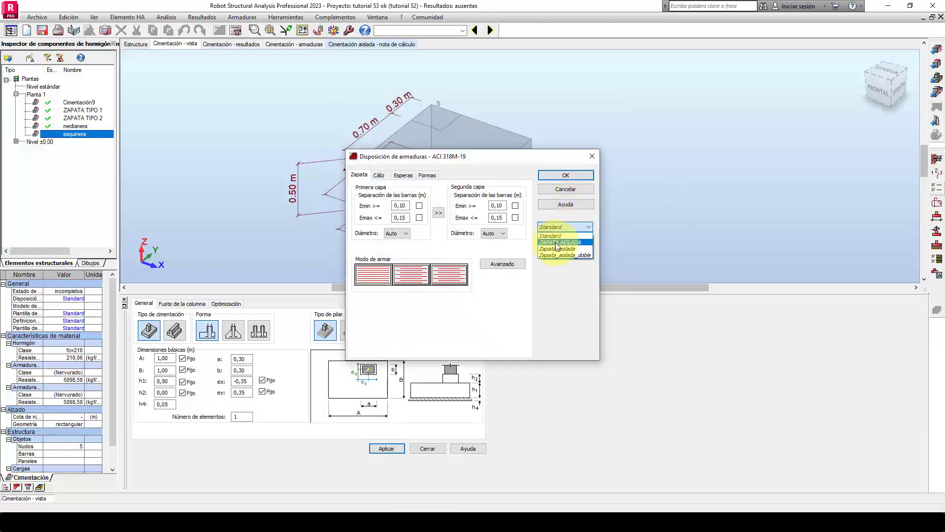
pyautogui.click(557, 242)
pyautogui.click(566, 175)
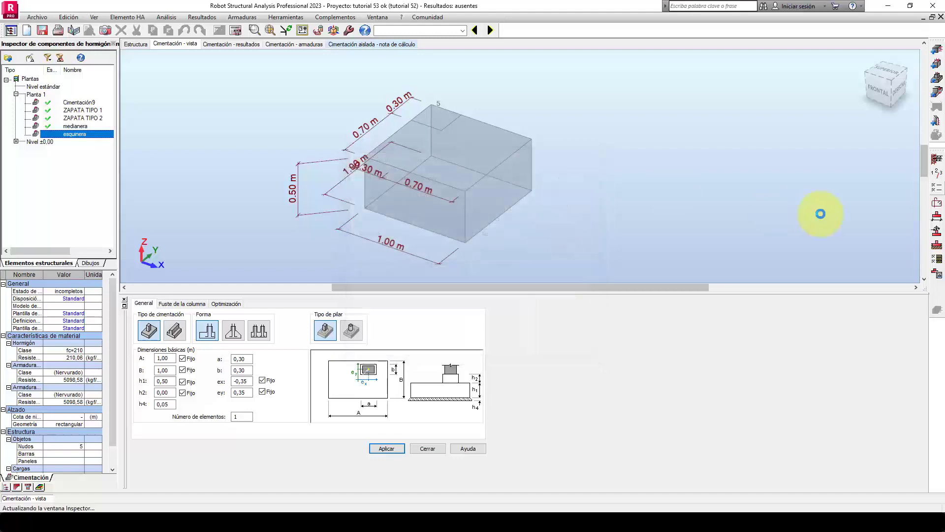
# Apply the saved SUELO TUTORIAL soil definition to the esquinera footing
pyautogui.click(936, 247)
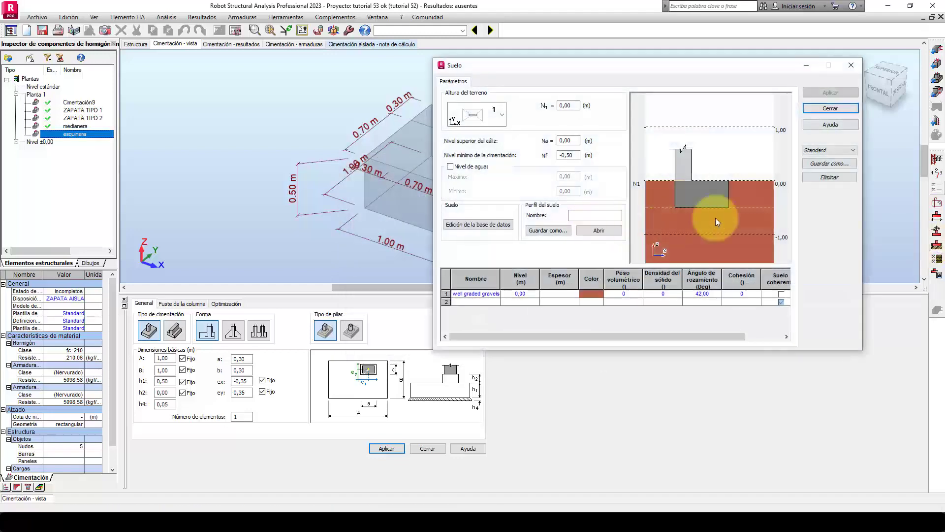
pyautogui.click(821, 150)
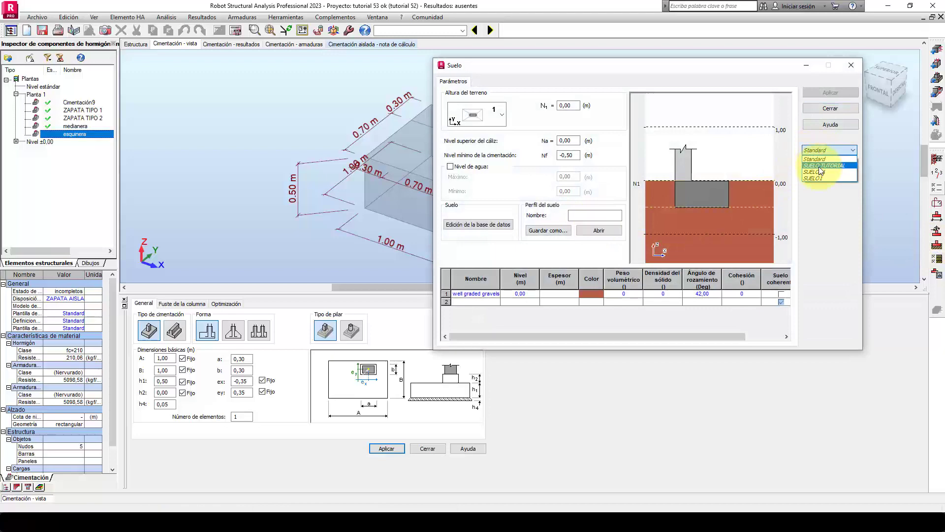
pyautogui.click(820, 166)
pyautogui.click(830, 93)
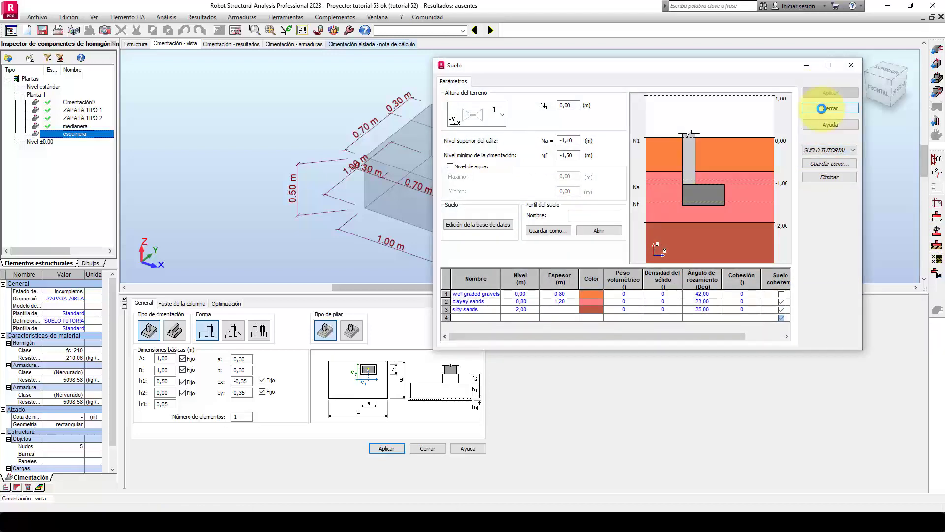
pyautogui.click(821, 109)
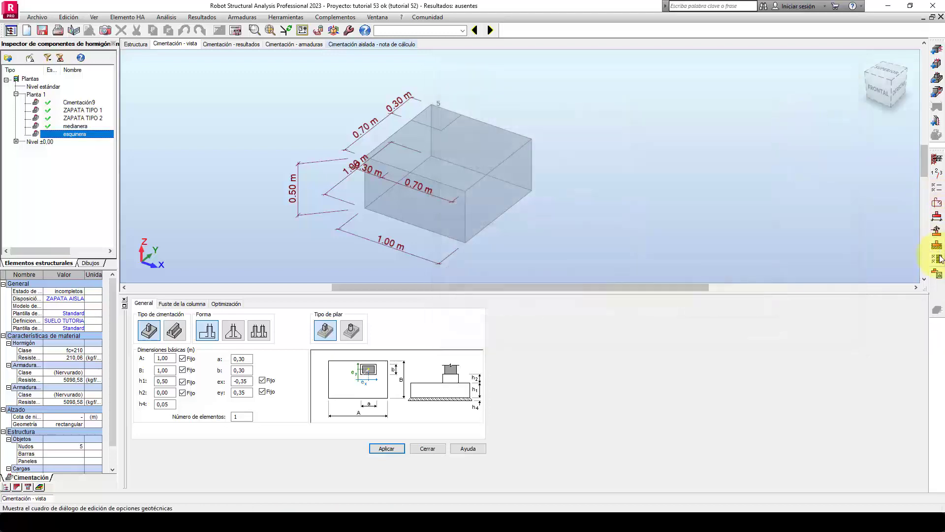
# Apply the saved CALCULADO geotechnical options to the esquinera footing
pyautogui.click(938, 260)
pyautogui.click(561, 270)
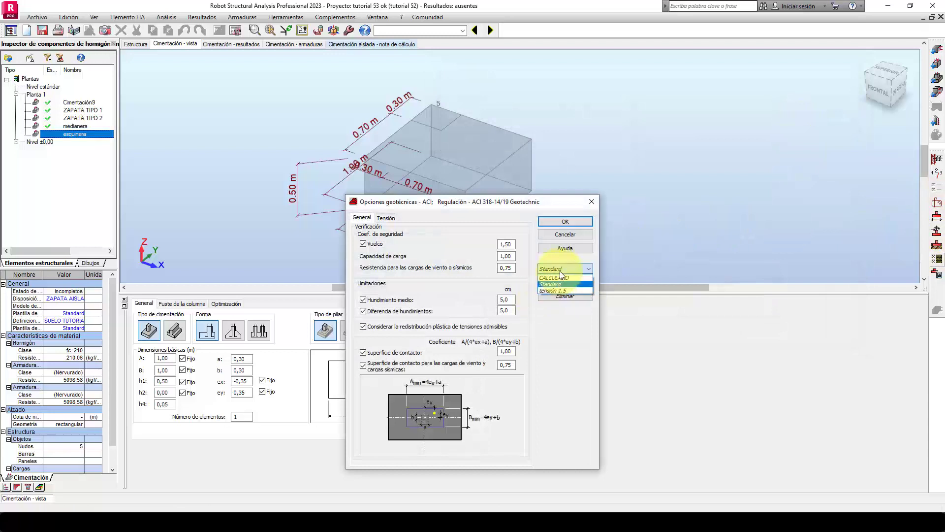
pyautogui.click(556, 277)
pyautogui.click(560, 222)
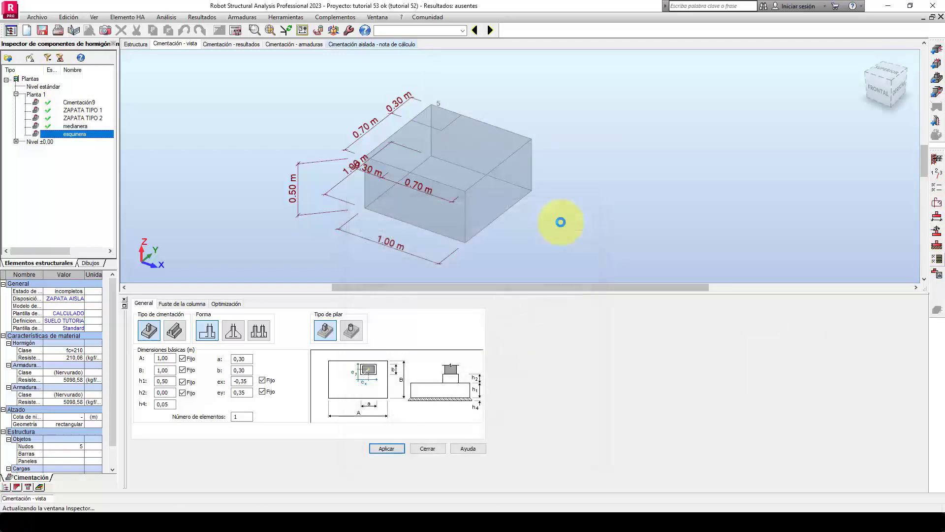
# Calculate the esquinera footing and dismiss the list of calculation errors
pyautogui.moveTo(560, 222); pyautogui.dragTo(497, 227, button='middle')
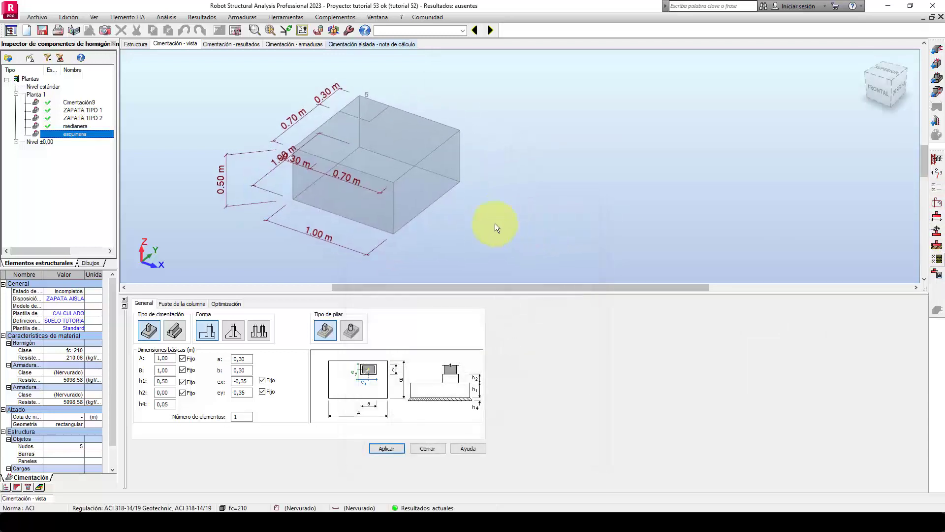
pyautogui.click(235, 30)
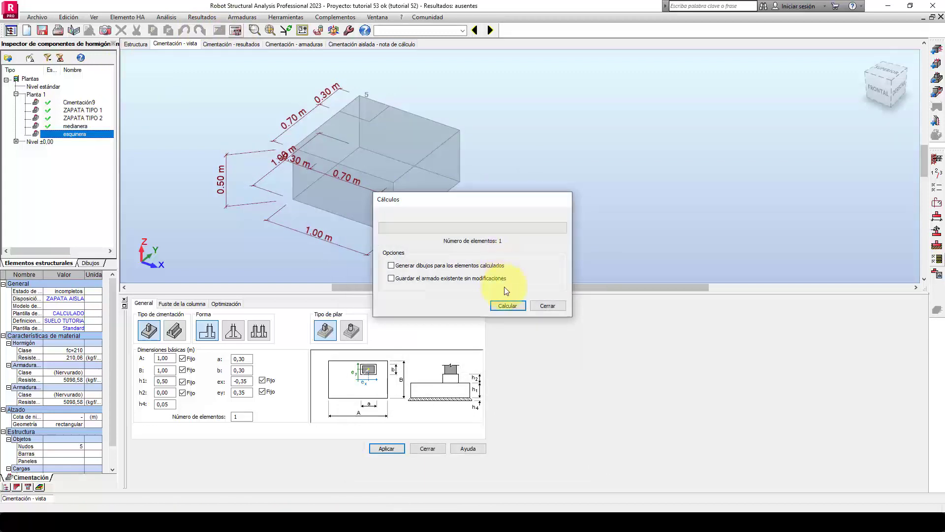
pyautogui.click(507, 305)
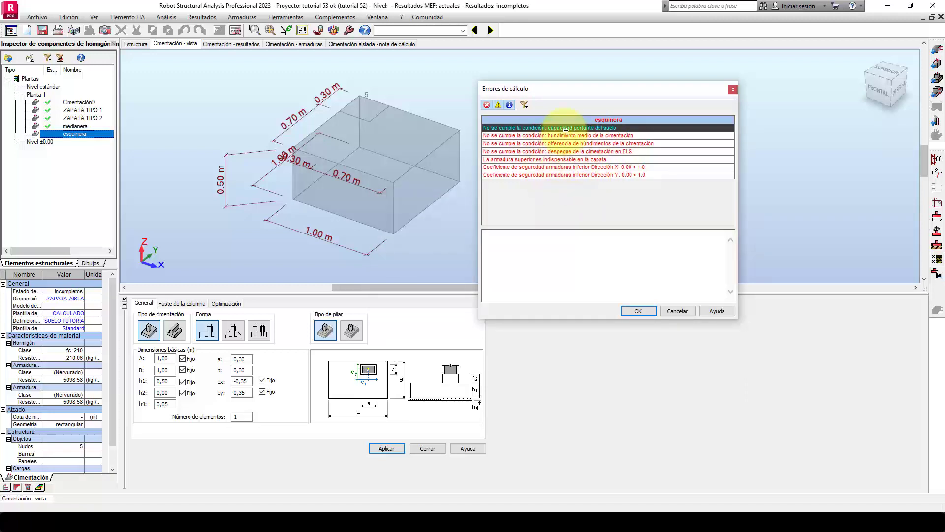
pyautogui.click(635, 312)
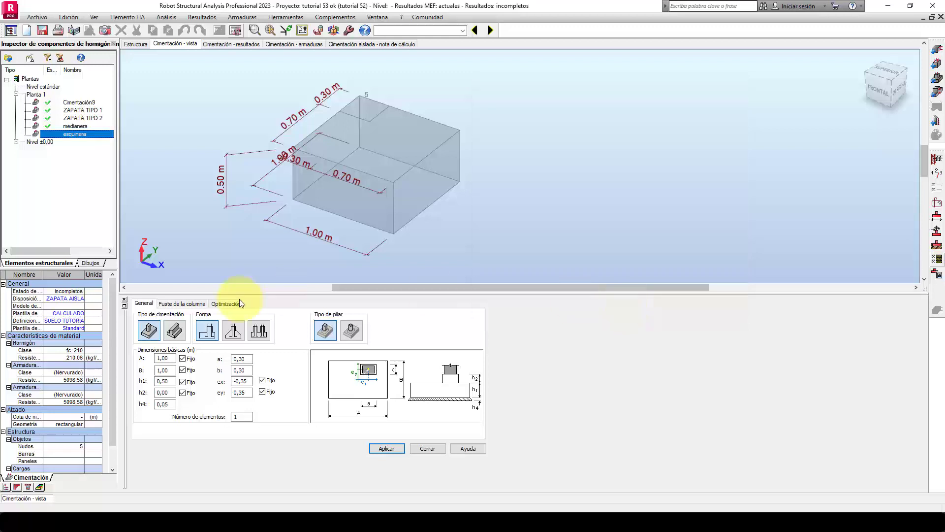
# Examine the calculation note's limit states for the design moments Mx and My and the bearing capacity safety coefficient
pyautogui.click(383, 43)
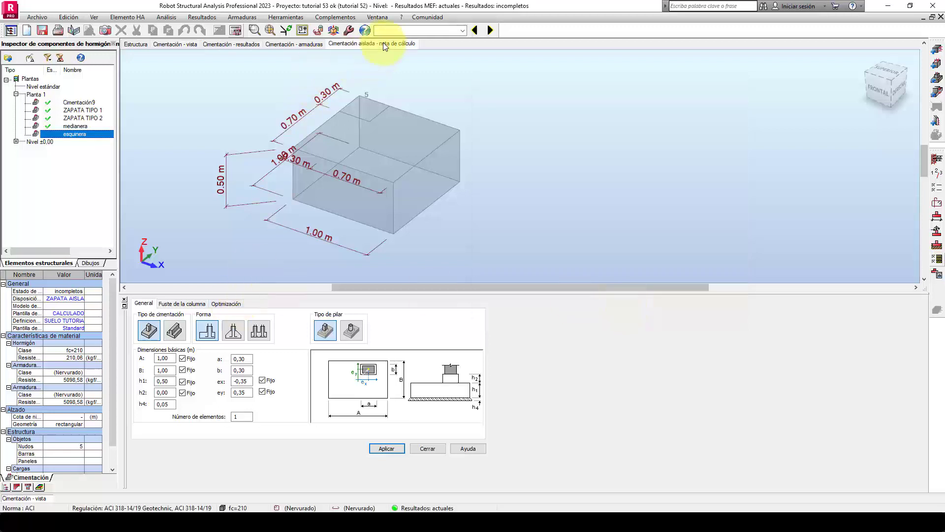
pyautogui.scroll(-1, 363, 271)
pyautogui.scroll(-10, 362, 271)
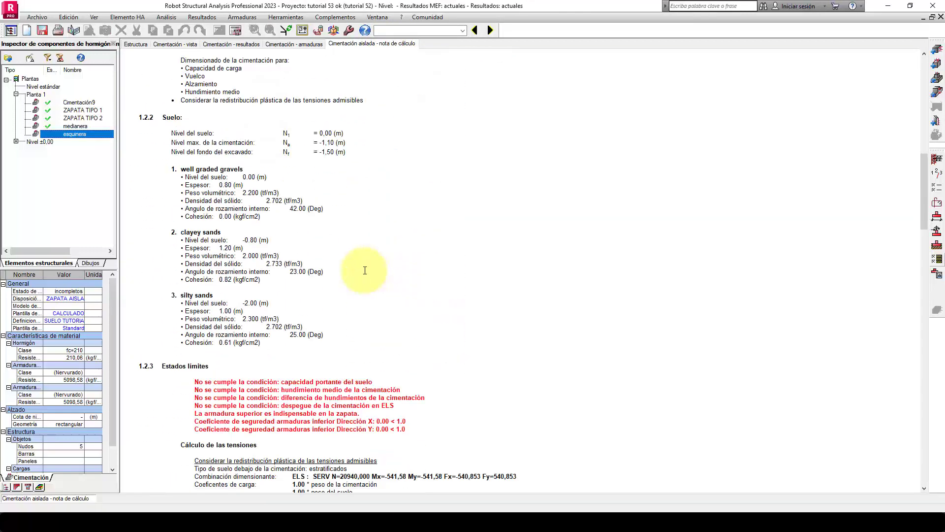
pyautogui.scroll(-5, 365, 270)
pyautogui.scroll(-4, 368, 270)
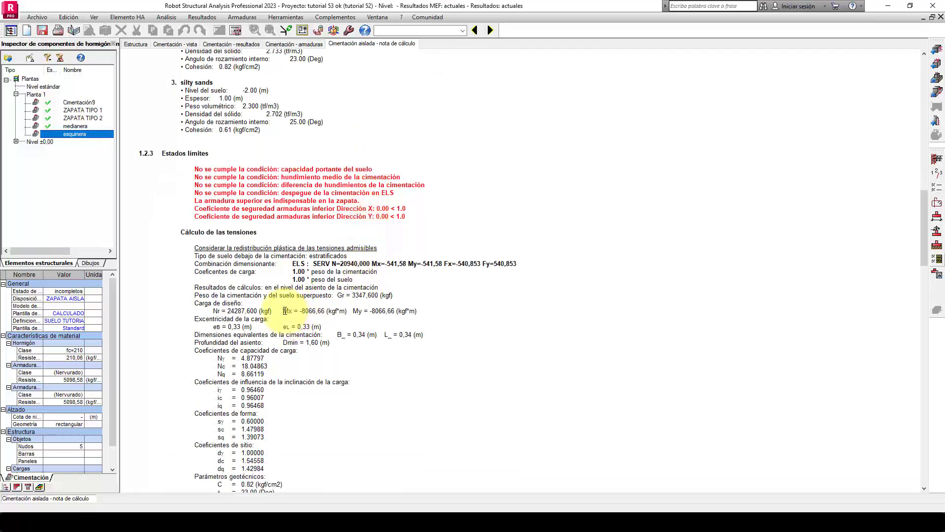
pyautogui.moveTo(284, 310); pyautogui.dragTo(424, 309)
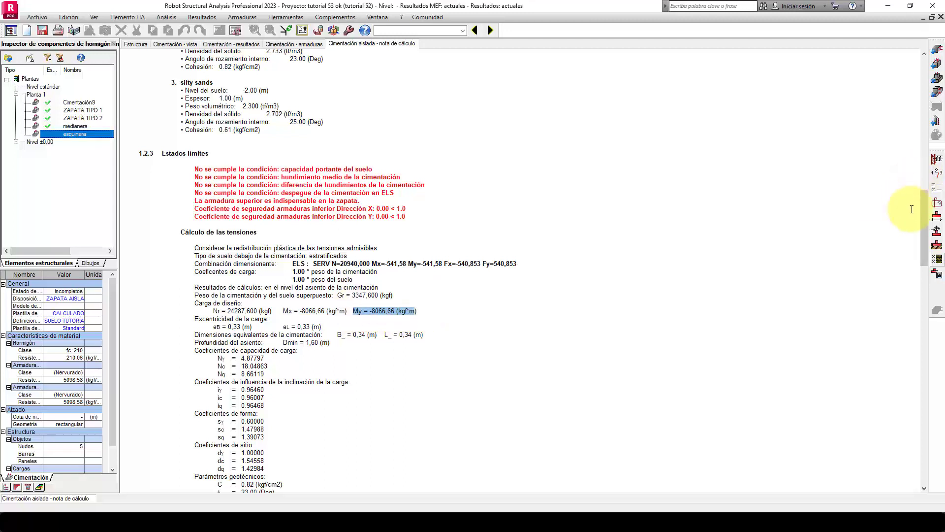
pyautogui.moveTo(921, 220); pyautogui.dragTo(923, 268)
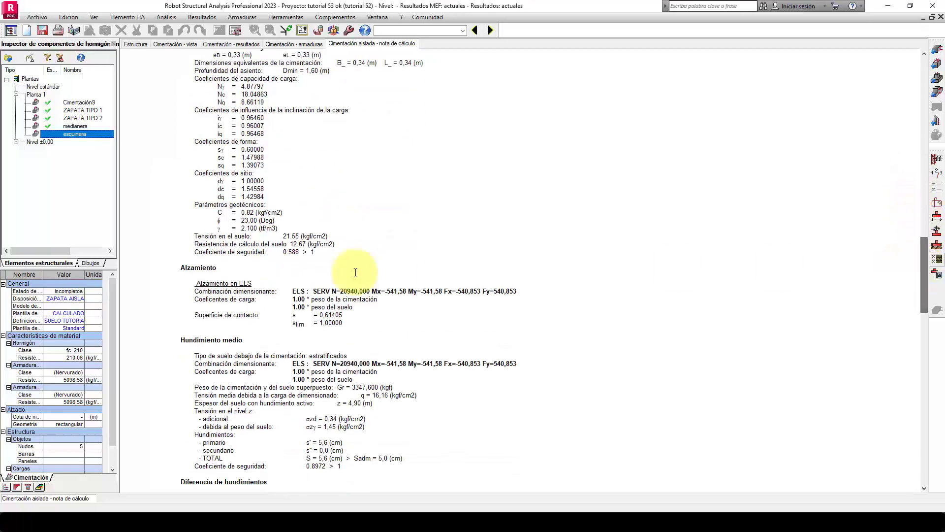
pyautogui.moveTo(283, 252); pyautogui.dragTo(321, 255)
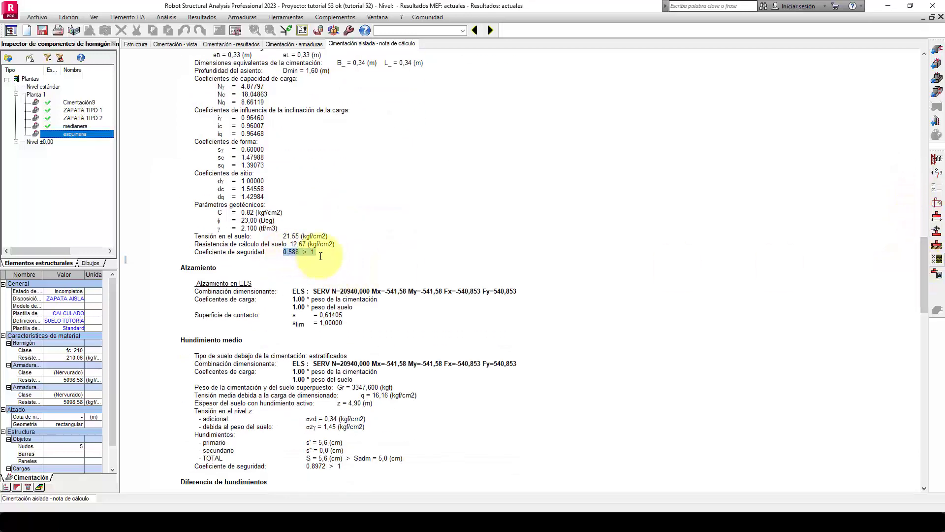
# Review the average settlement, differential settlement, overturning and uplift contact surface checks in the calculation note
pyautogui.scroll(-3, 422, 281)
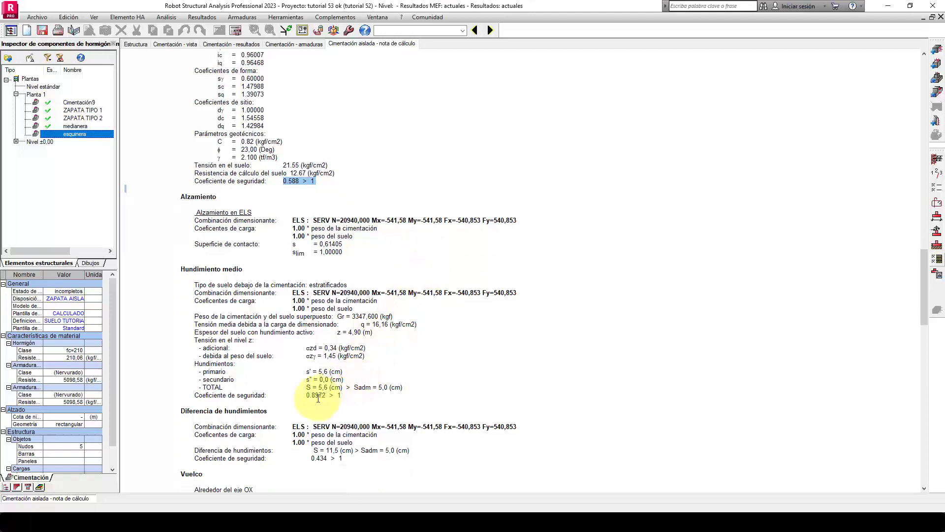
pyautogui.moveTo(307, 398); pyautogui.dragTo(331, 387)
pyautogui.scroll(-4, 377, 303)
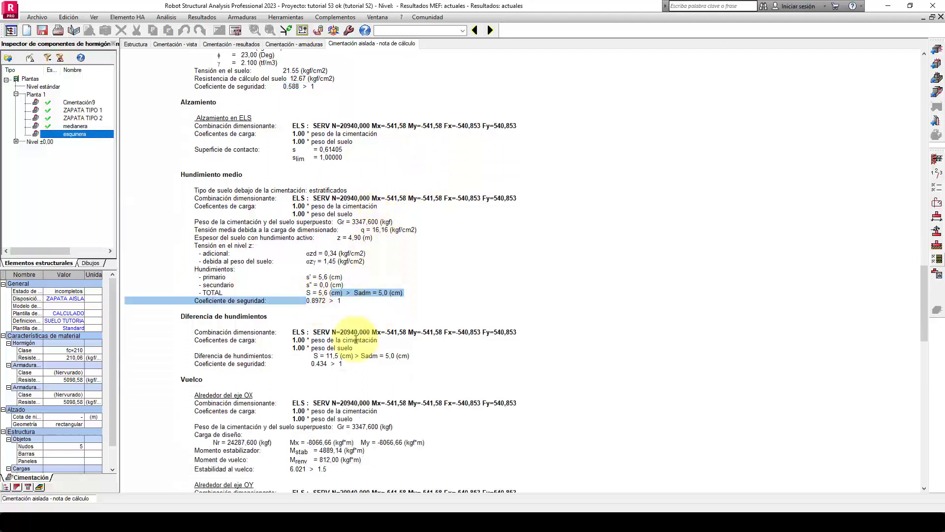
pyautogui.scroll(-3, 352, 344)
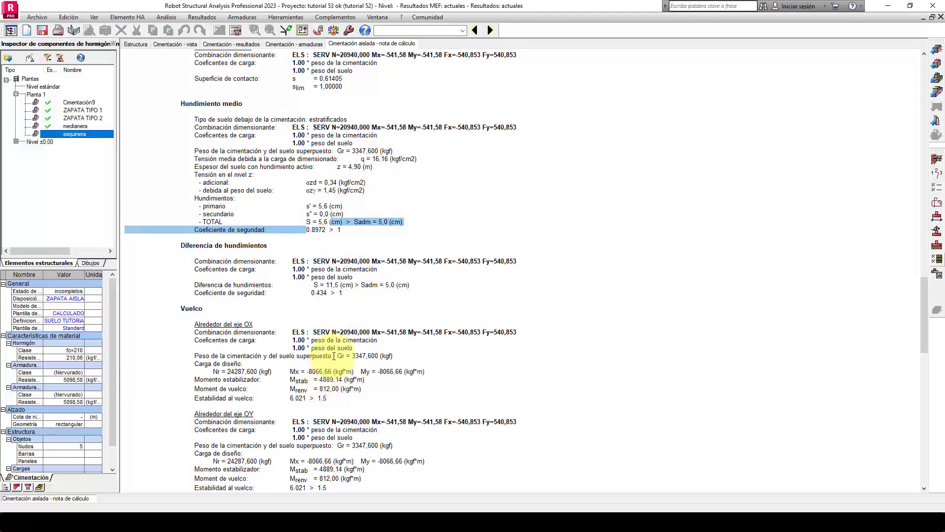
pyautogui.scroll(-3, 335, 353)
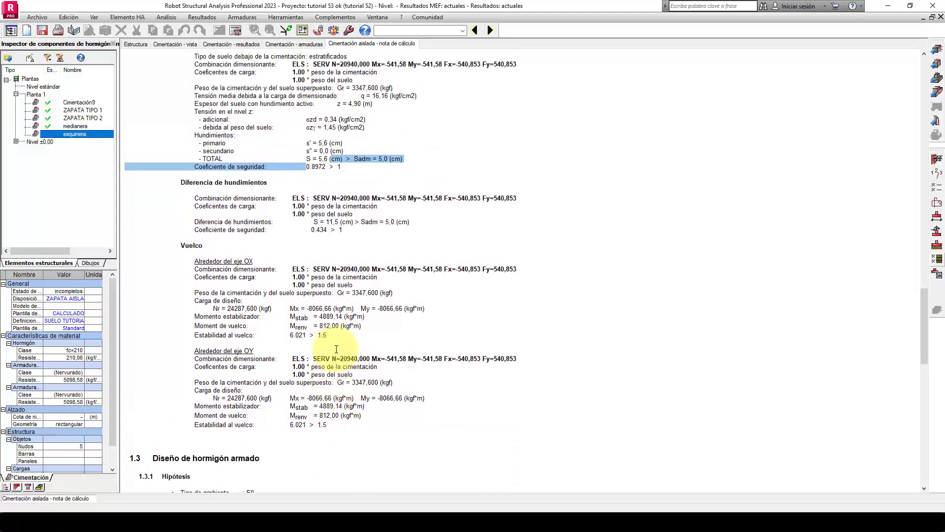
pyautogui.scroll(10, 336, 349)
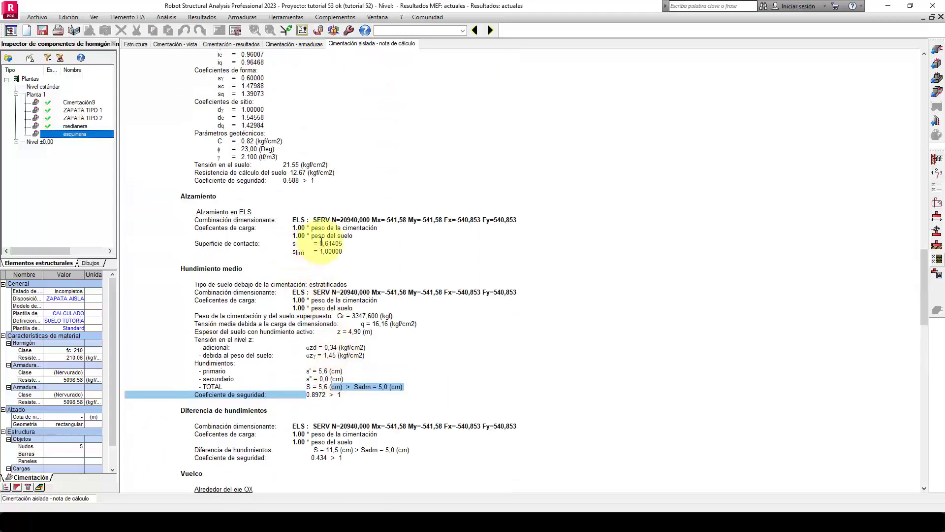
pyautogui.moveTo(319, 243); pyautogui.dragTo(344, 243)
pyautogui.scroll(12, 377, 266)
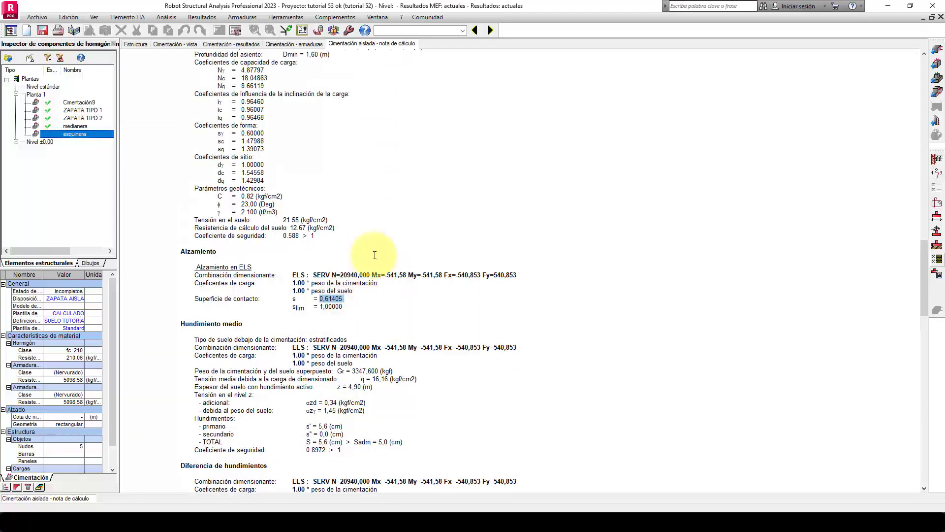
# Enable moment transfer to the foundation tie beam in the optimization settings, with 50 % in both direction X and direction Y
pyautogui.click(177, 44)
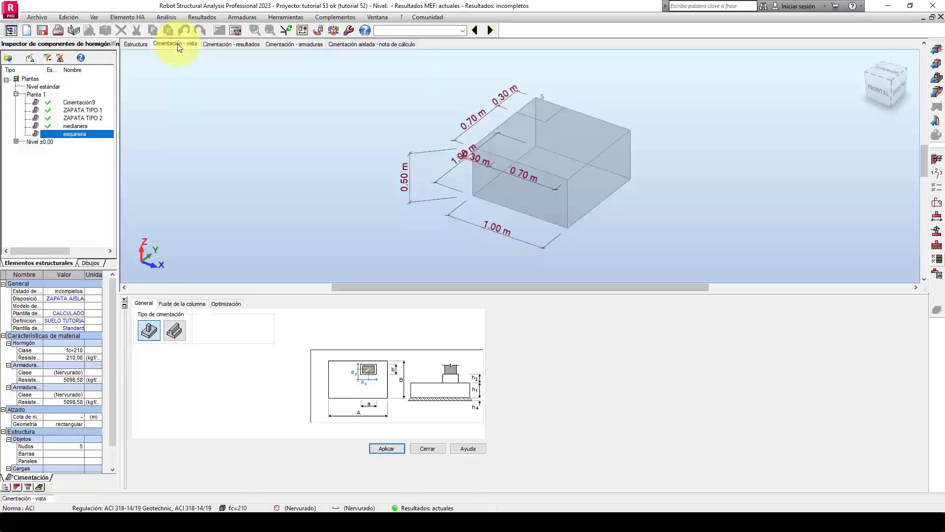
pyautogui.click(223, 303)
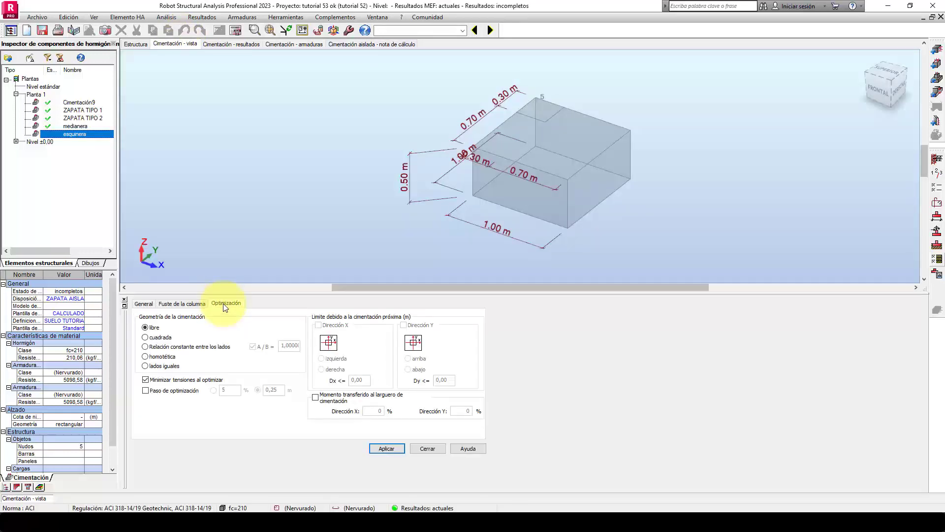
pyautogui.click(317, 397)
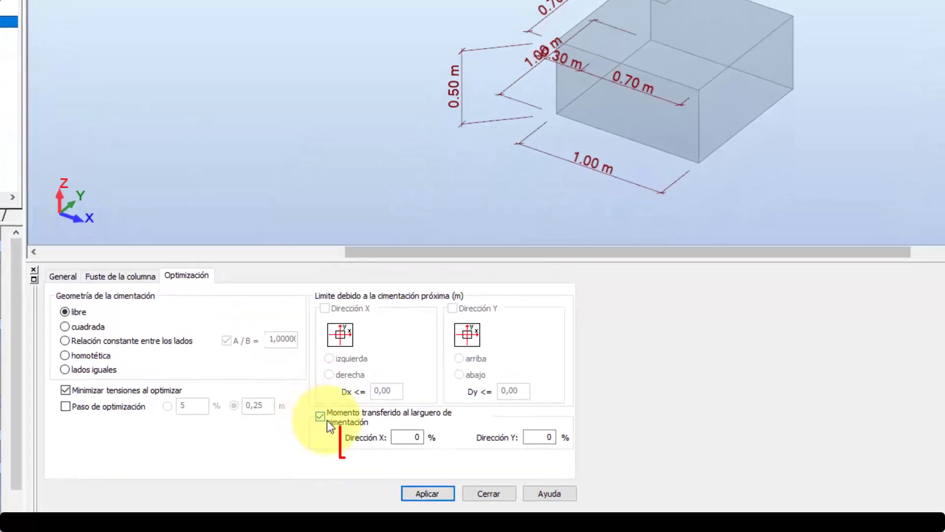
pyautogui.doubleClick(408, 437)
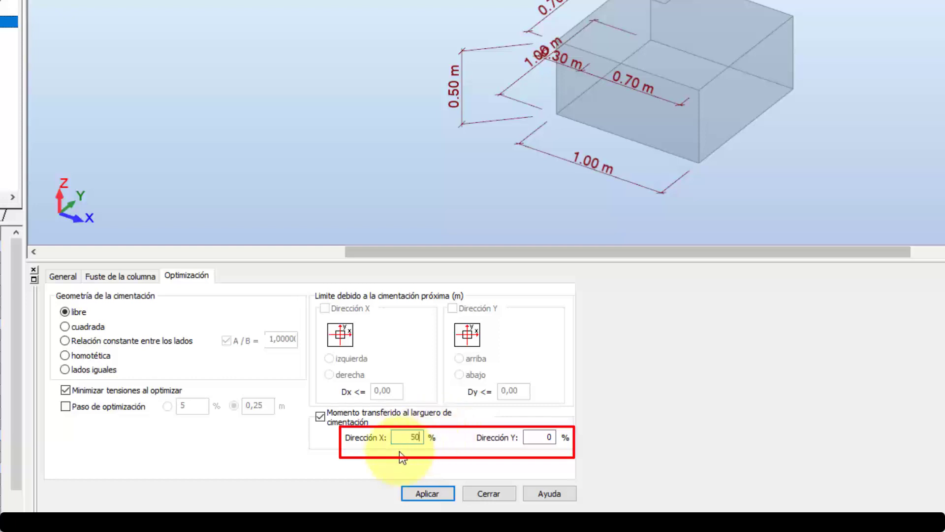
pyautogui.doubleClick(541, 438)
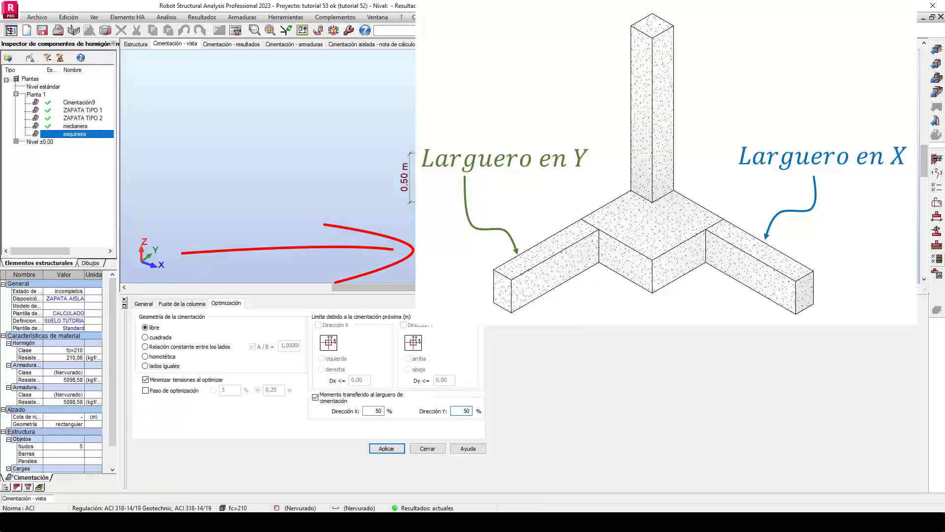
# Recalculate the esquinera footing with the moment transferred to the tie beams
pyautogui.moveTo(537, 173); pyautogui.dragTo(462, 189, button='middle')
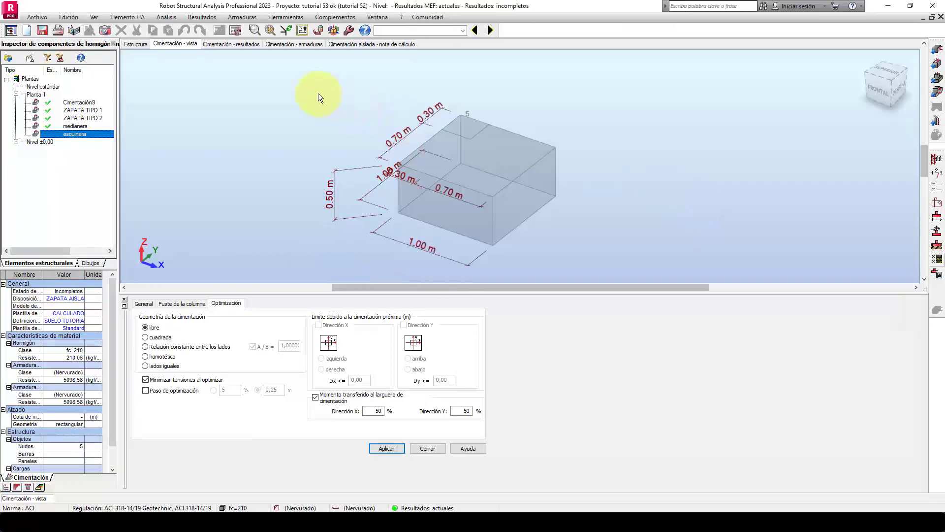
pyautogui.click(235, 31)
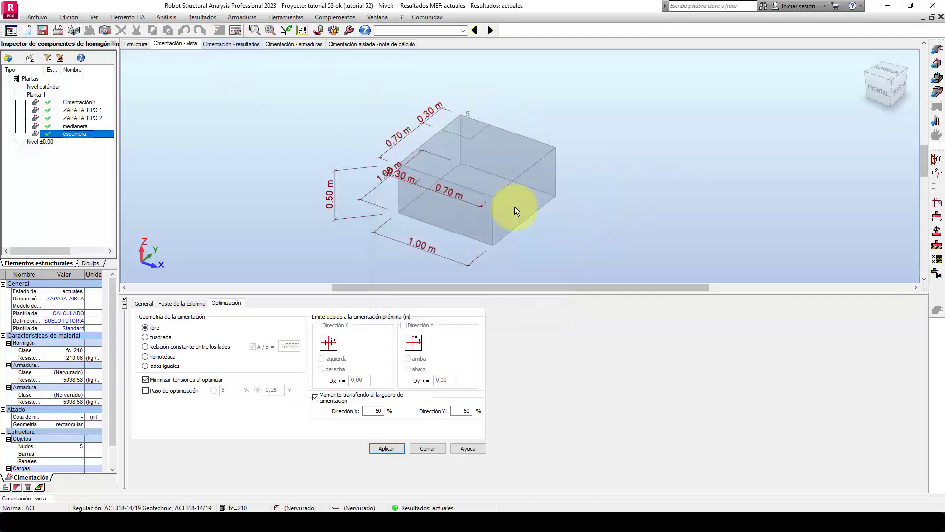
pyautogui.moveTo(538, 195); pyautogui.dragTo(502, 223, button='middle')
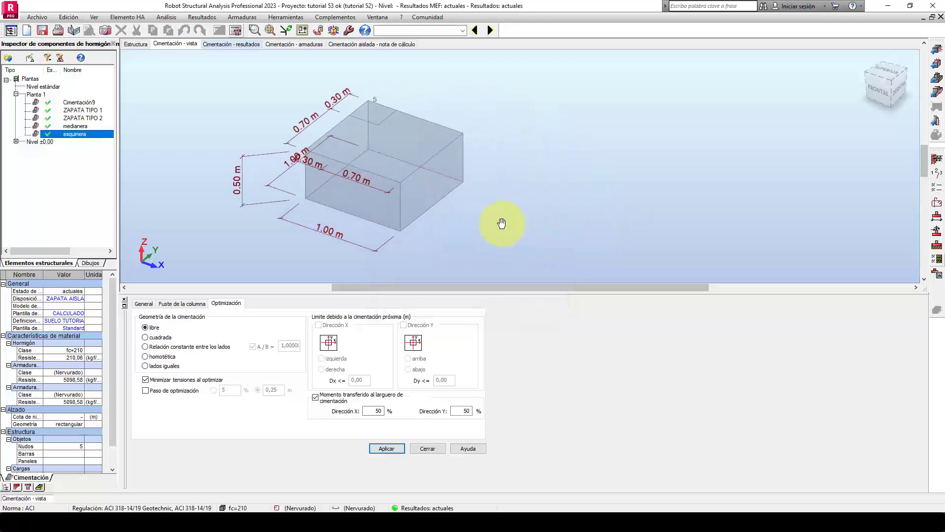
# Check the design moments Mx and My and the uplift contact surface against its limit in the updated calculation note
pyautogui.click(365, 43)
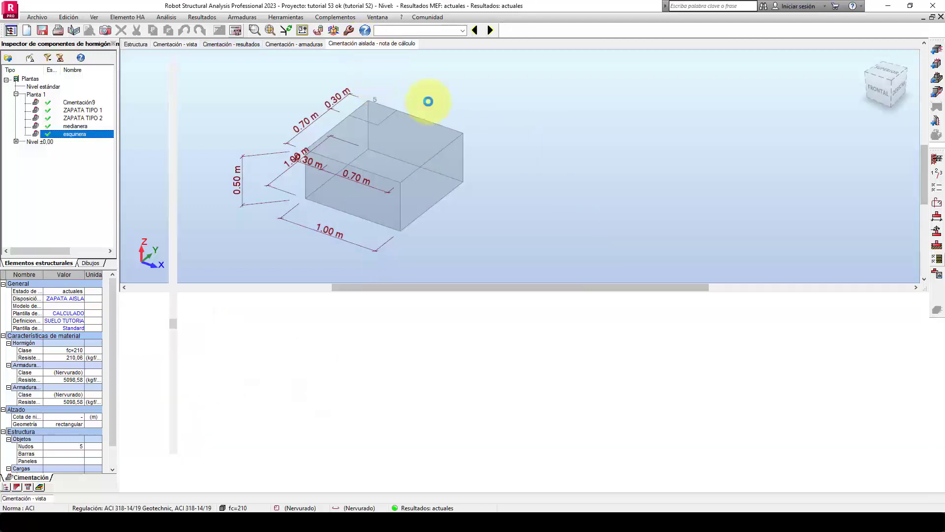
pyautogui.moveTo(922, 106); pyautogui.dragTo(928, 240)
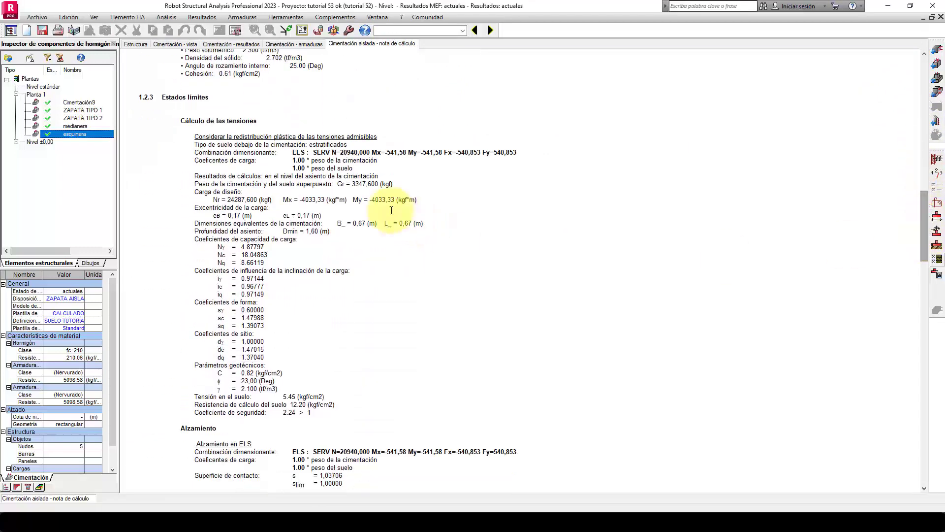
pyautogui.moveTo(283, 199); pyautogui.dragTo(432, 207)
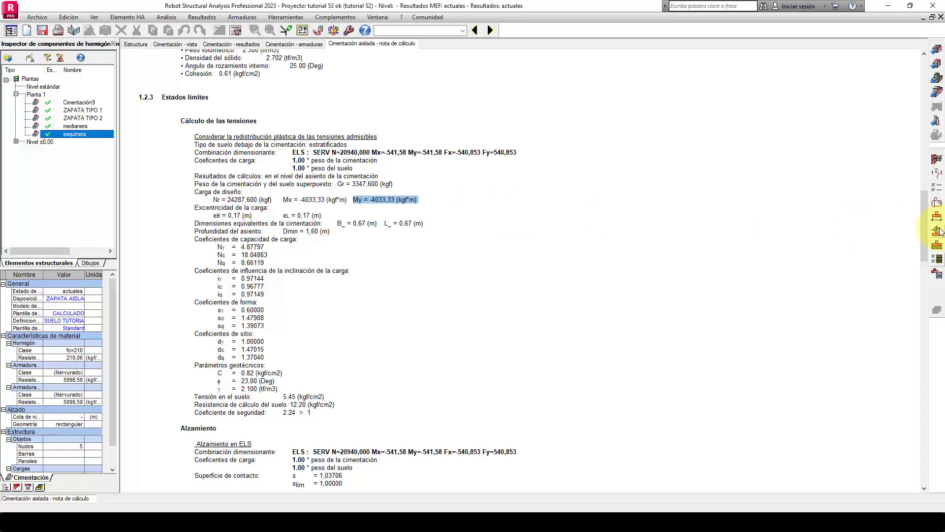
pyautogui.moveTo(926, 225); pyautogui.dragTo(923, 284)
pyautogui.moveTo(180, 75); pyautogui.dragTo(219, 75)
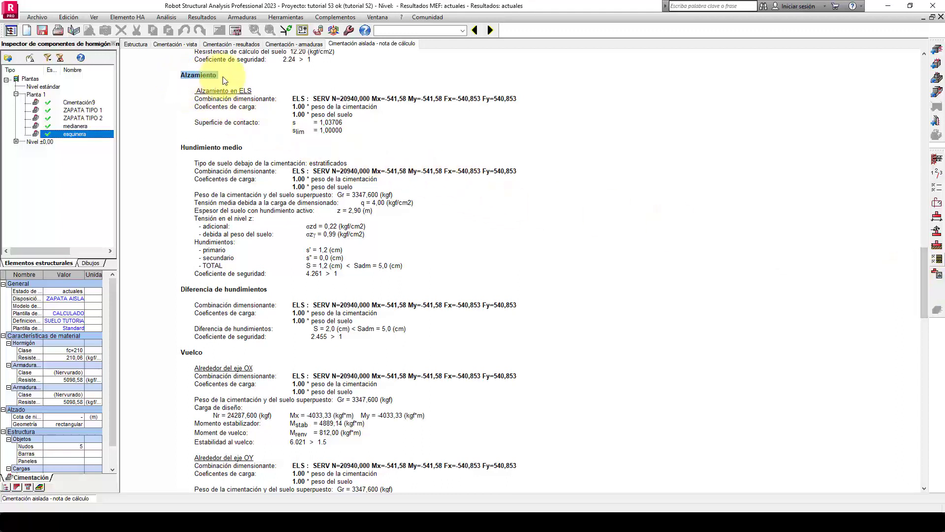
pyautogui.moveTo(319, 122)
pyautogui.mouseDown()
pyautogui.moveTo(343, 123)
pyautogui.moveTo(341, 130)
pyautogui.mouseUp()
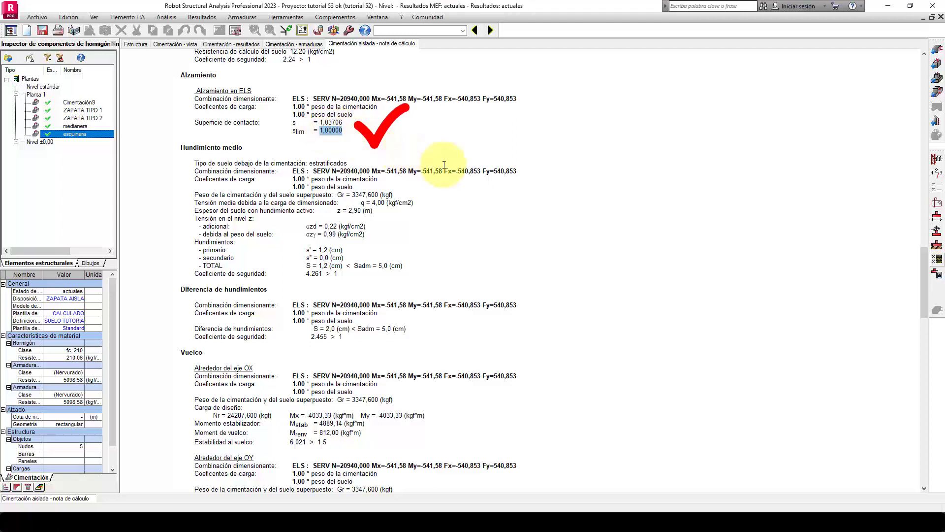
# Check the esquinera footing's overturning stability about the OX and OY axes against the limit in the calculation note
pyautogui.scroll(-3, 492, 244)
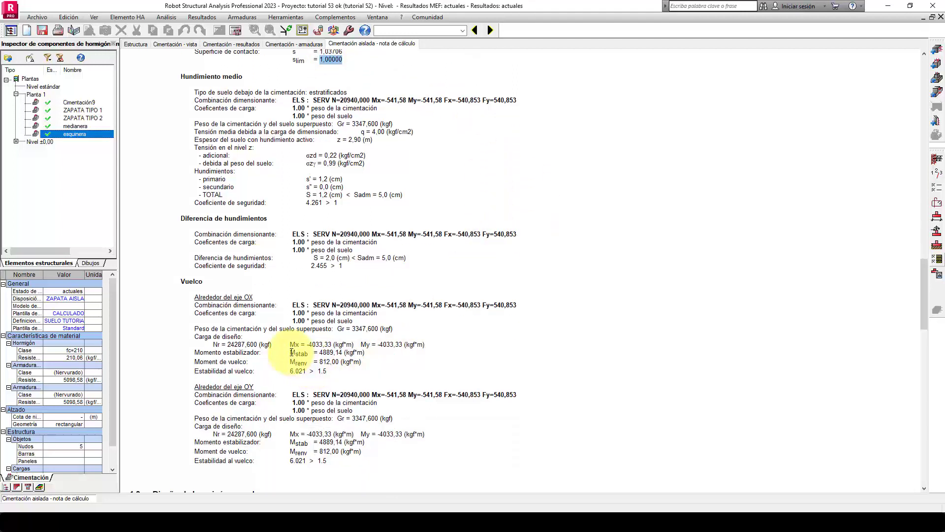
pyautogui.moveTo(291, 352)
pyautogui.mouseDown()
pyautogui.moveTo(339, 352)
pyautogui.moveTo(288, 371)
pyautogui.moveTo(328, 371)
pyautogui.mouseUp()
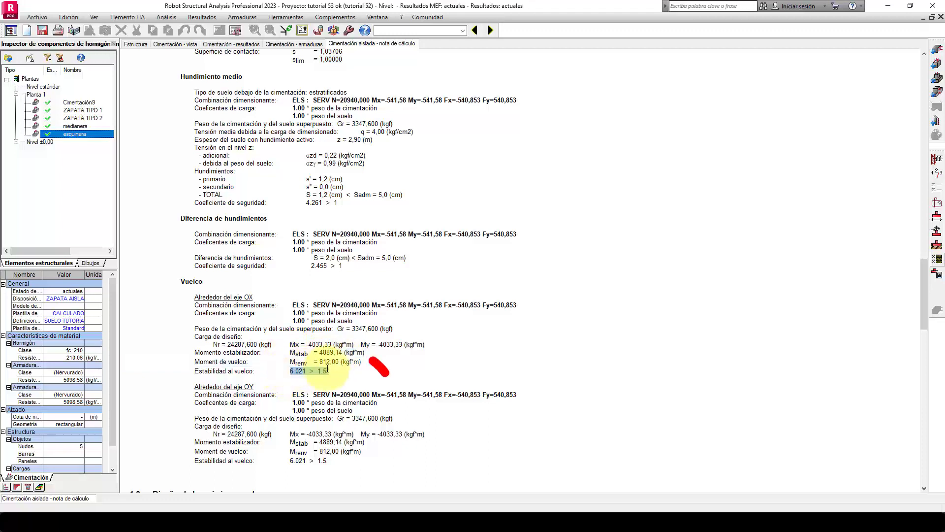
pyautogui.moveTo(291, 460); pyautogui.dragTo(334, 460)
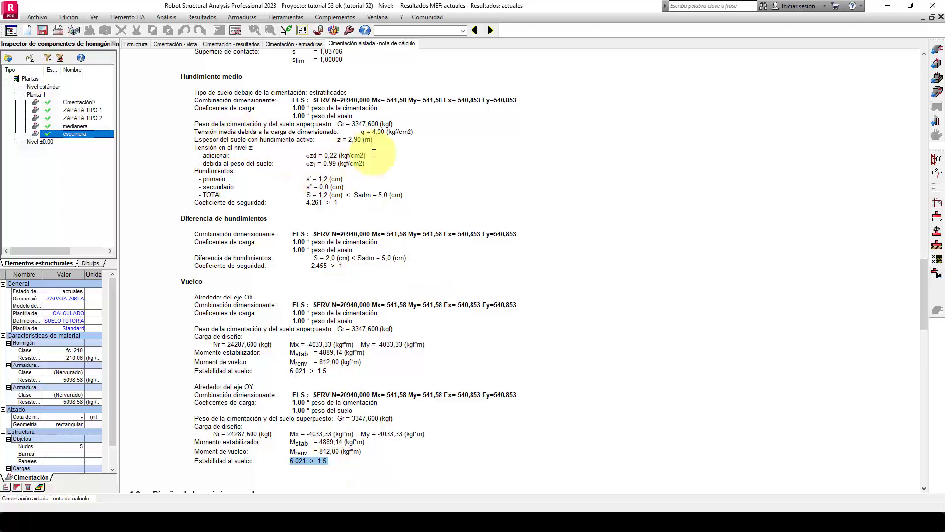
pyautogui.scroll(10, 347, 164)
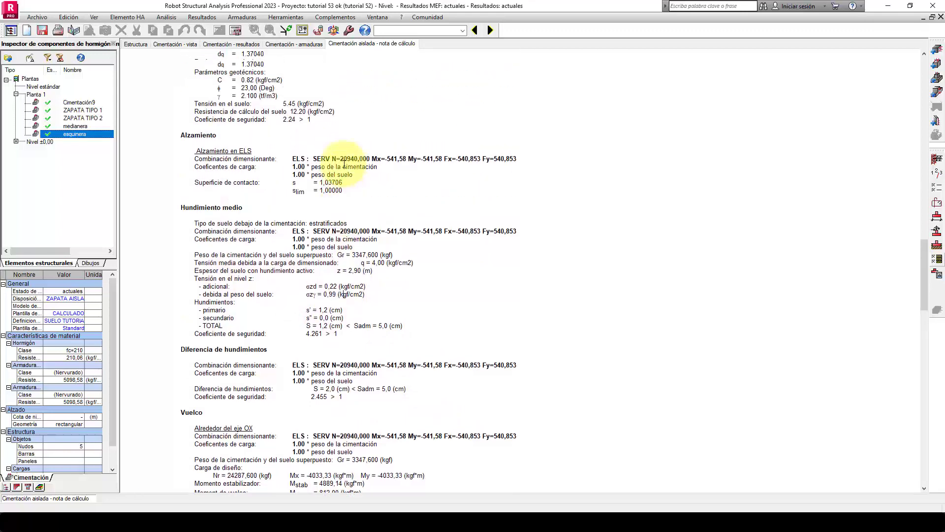
pyautogui.scroll(5, 344, 164)
# Examine the placement of the corner and boundary footings under the columns in the 3D structure model
pyautogui.click(136, 43)
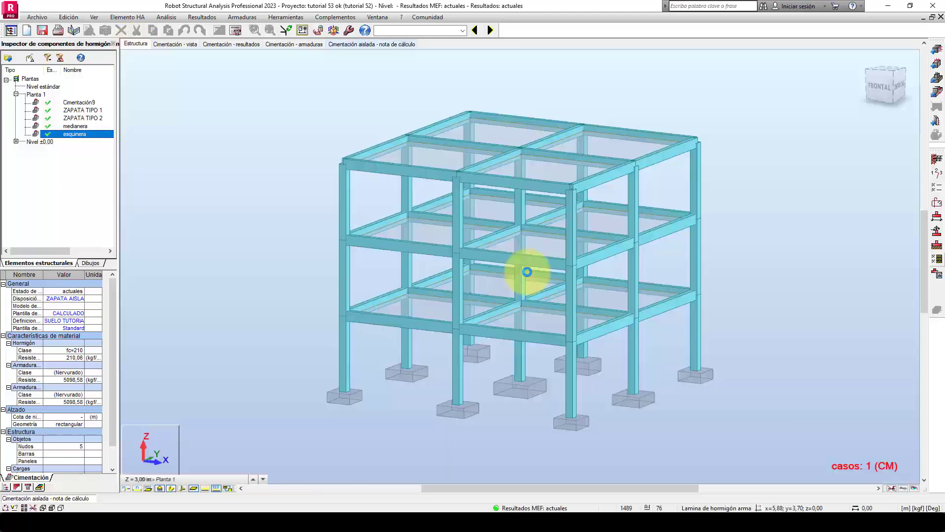
pyautogui.moveTo(616, 428); pyautogui.dragTo(585, 391, button='middle')
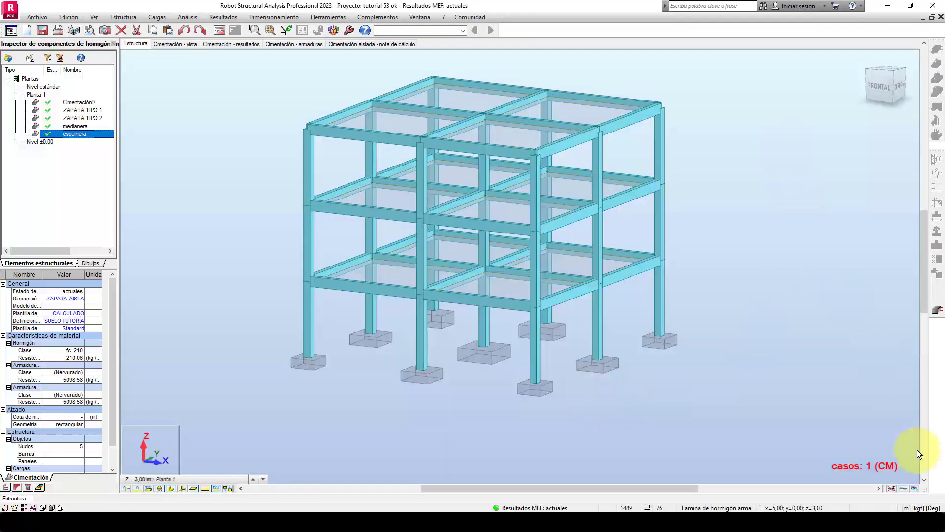
pyautogui.moveTo(839, 434); pyautogui.dragTo(810, 453, button='middle')
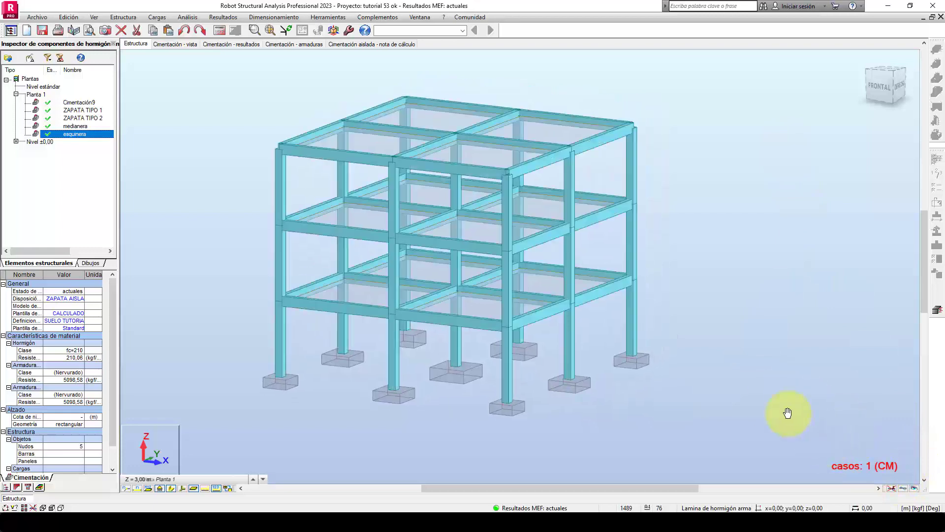
pyautogui.moveTo(650, 468)
pyautogui.keyDown('shift'); pyautogui.mouseDown(button='middle')
pyautogui.moveTo(576, 450)
pyautogui.moveTo(644, 460)
pyautogui.mouseUp(button='middle'); pyautogui.keyUp('shift')
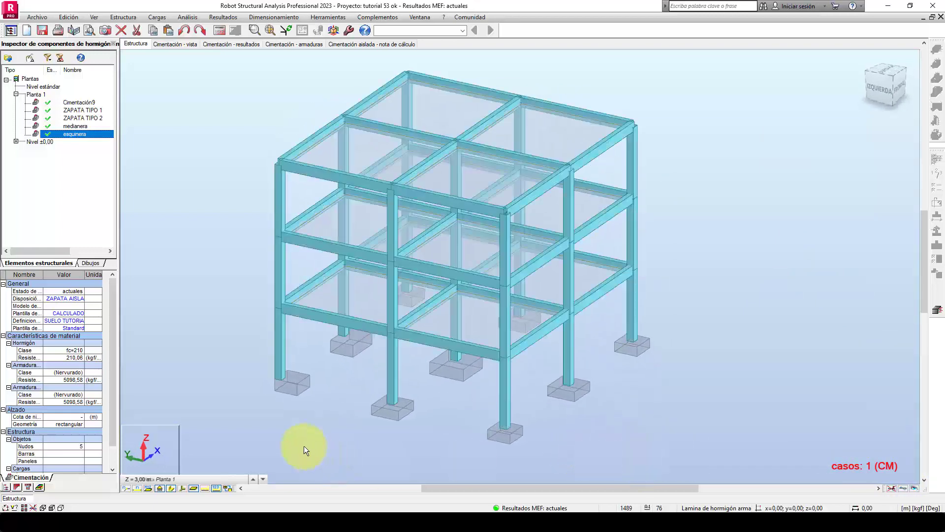
pyautogui.scroll(5, 261, 376)
pyautogui.keyDown('shift'); pyautogui.moveTo(471, 351); pyautogui.dragTo(470, 347, button='middle'); pyautogui.keyUp('shift')
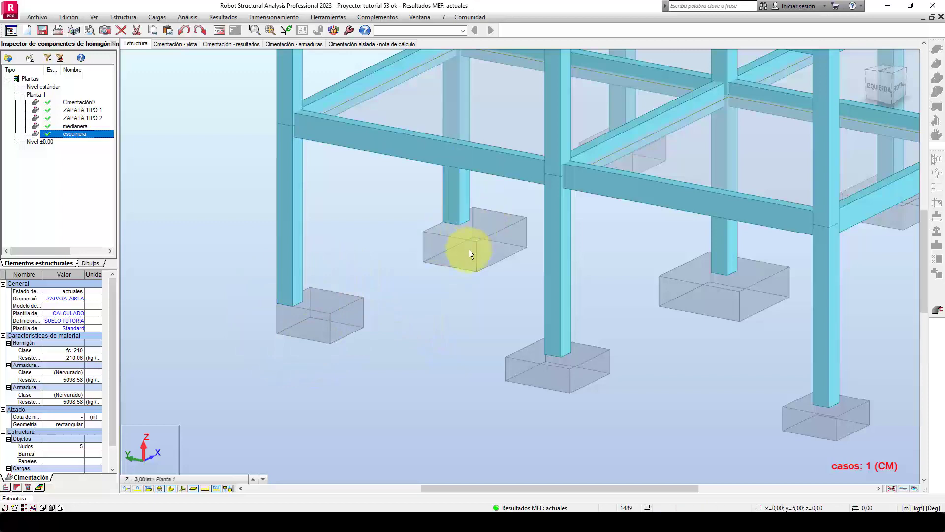
pyautogui.scroll(-3, 419, 305)
pyautogui.scroll(2, 428, 317)
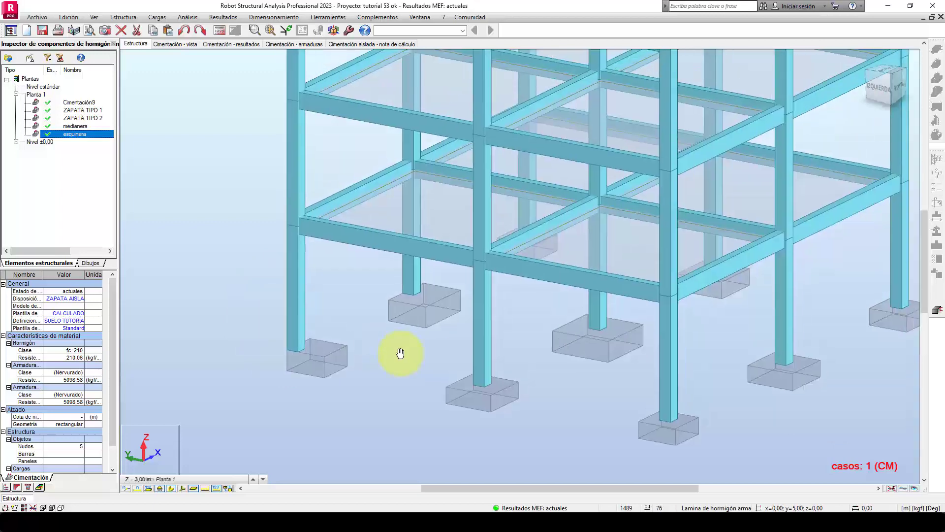
# Display the esquinera footing's soil pressure diagram and safety coefficients for the first ELS SERV combination
pyautogui.click(235, 44)
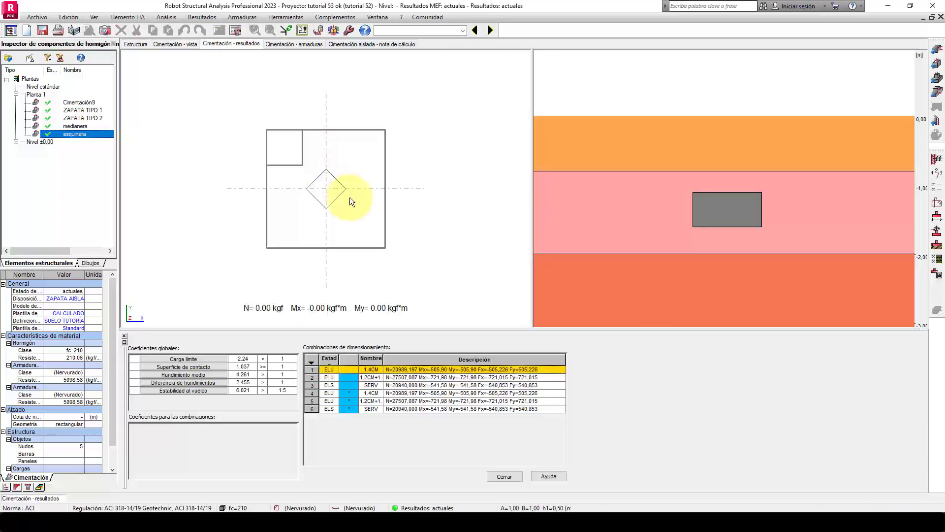
pyautogui.click(371, 385)
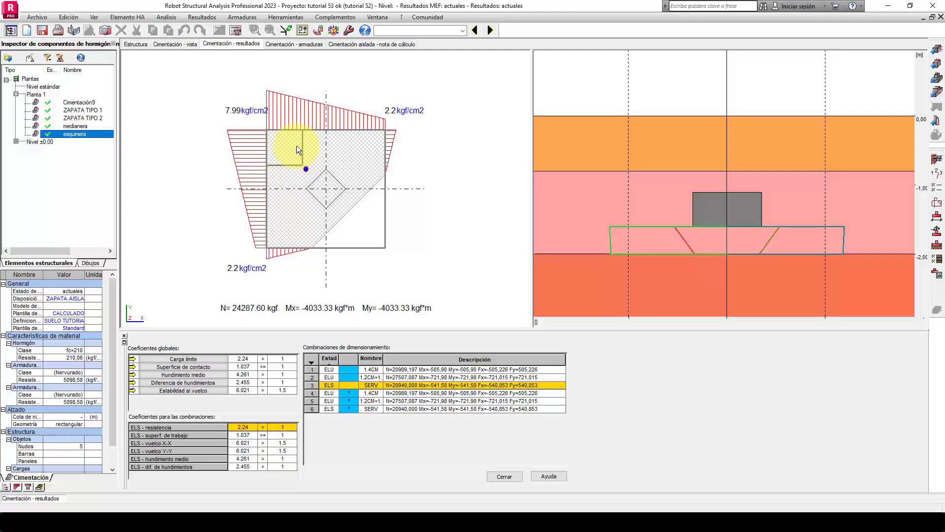
# Inspect the esquinera footing's bottom mesh and column starter bars in the 3D reinforcement view
pyautogui.click(294, 45)
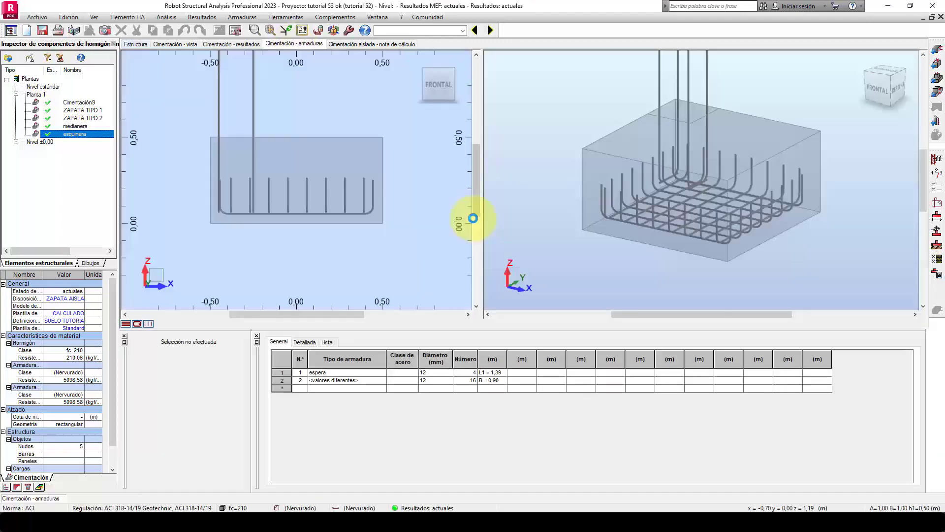
pyautogui.scroll(-3, 585, 262)
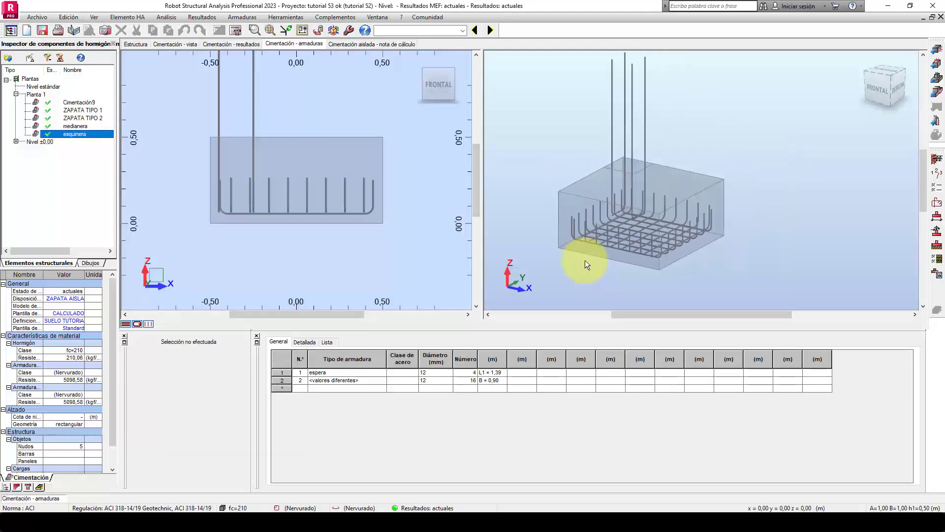
pyautogui.click(361, 44)
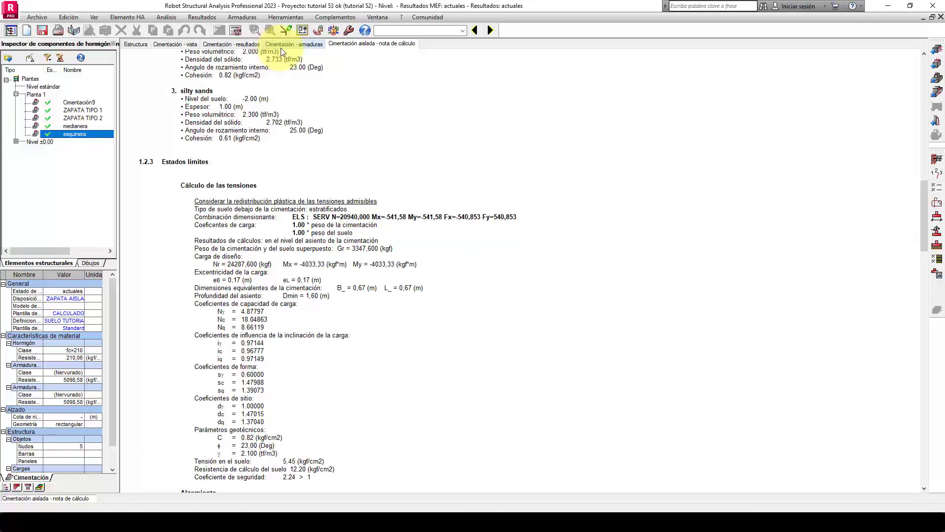
pyautogui.click(293, 44)
pyautogui.moveTo(671, 259); pyautogui.dragTo(619, 275, button='middle')
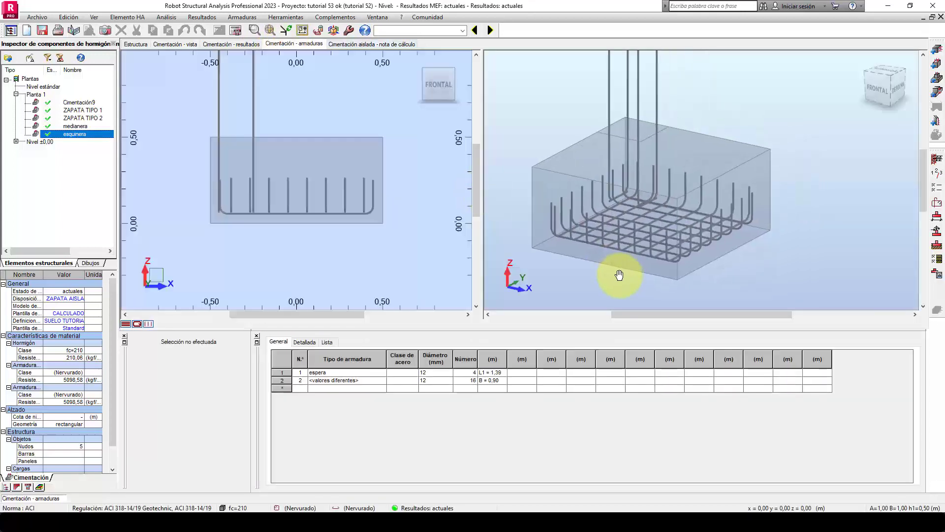
pyautogui.scroll(-4, 620, 274)
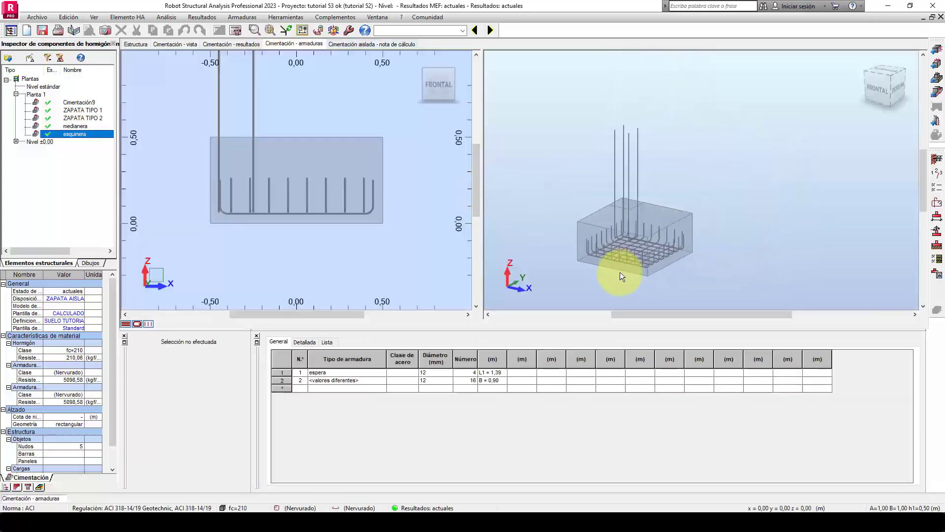
pyautogui.keyDown('shift'); pyautogui.moveTo(620, 272); pyautogui.dragTo(686, 259, button='middle'); pyautogui.keyUp('shift')
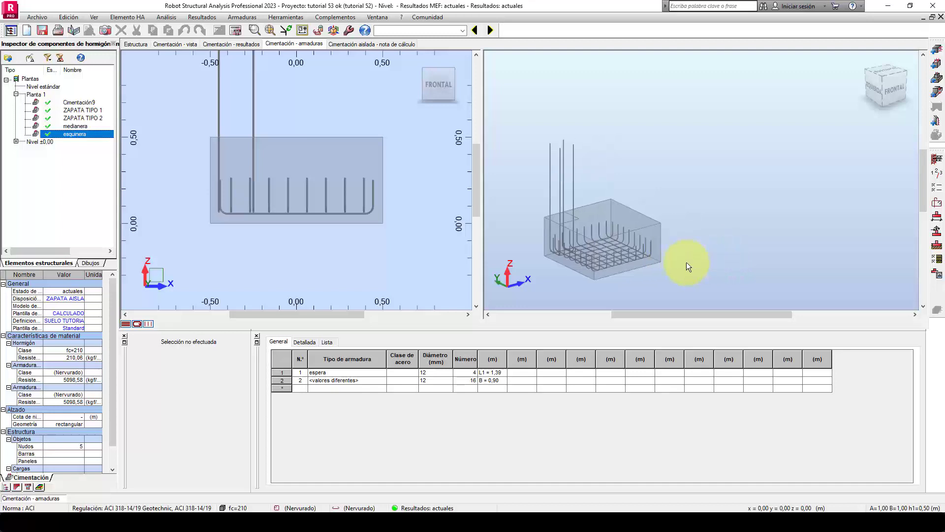